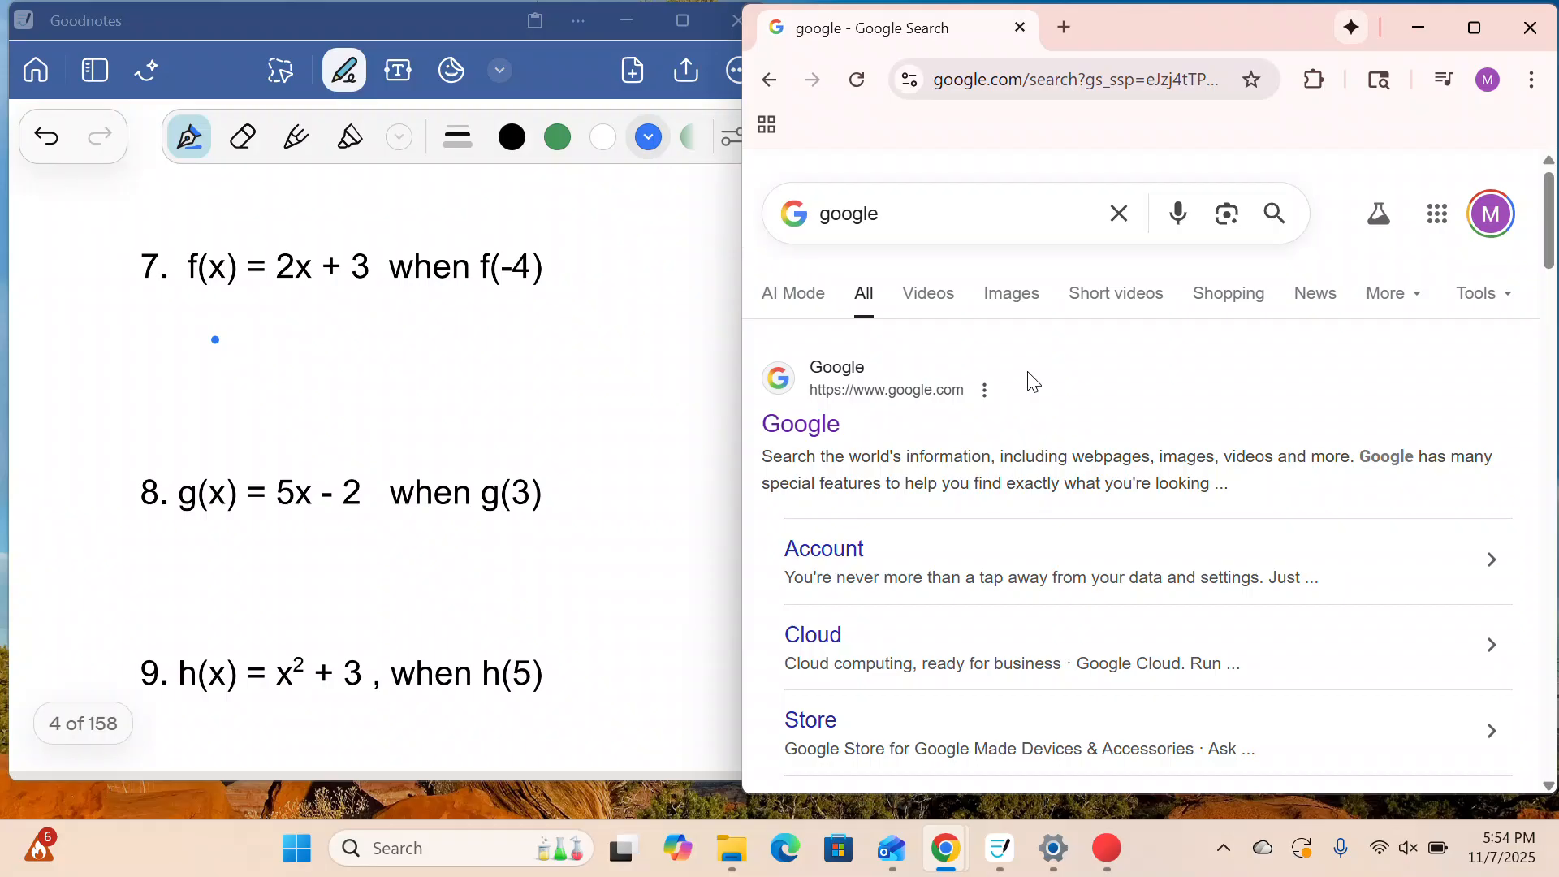
- Go to the google.com home page in the browser
click(1074, 82)
click(1075, 81)
key(BackSpace)
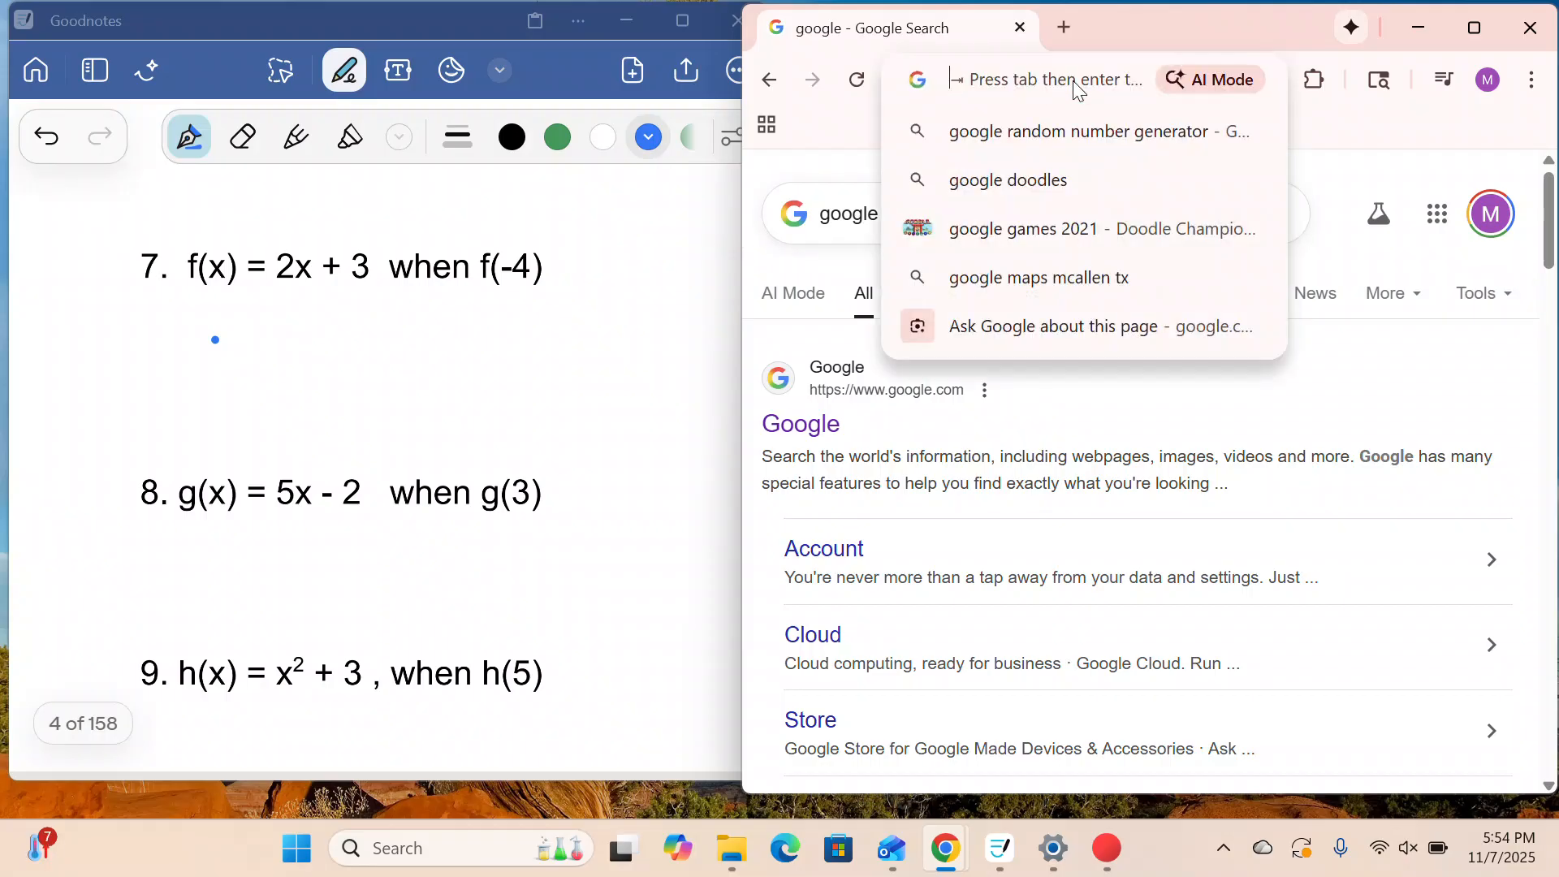
text(gg)
key(BackSpace)
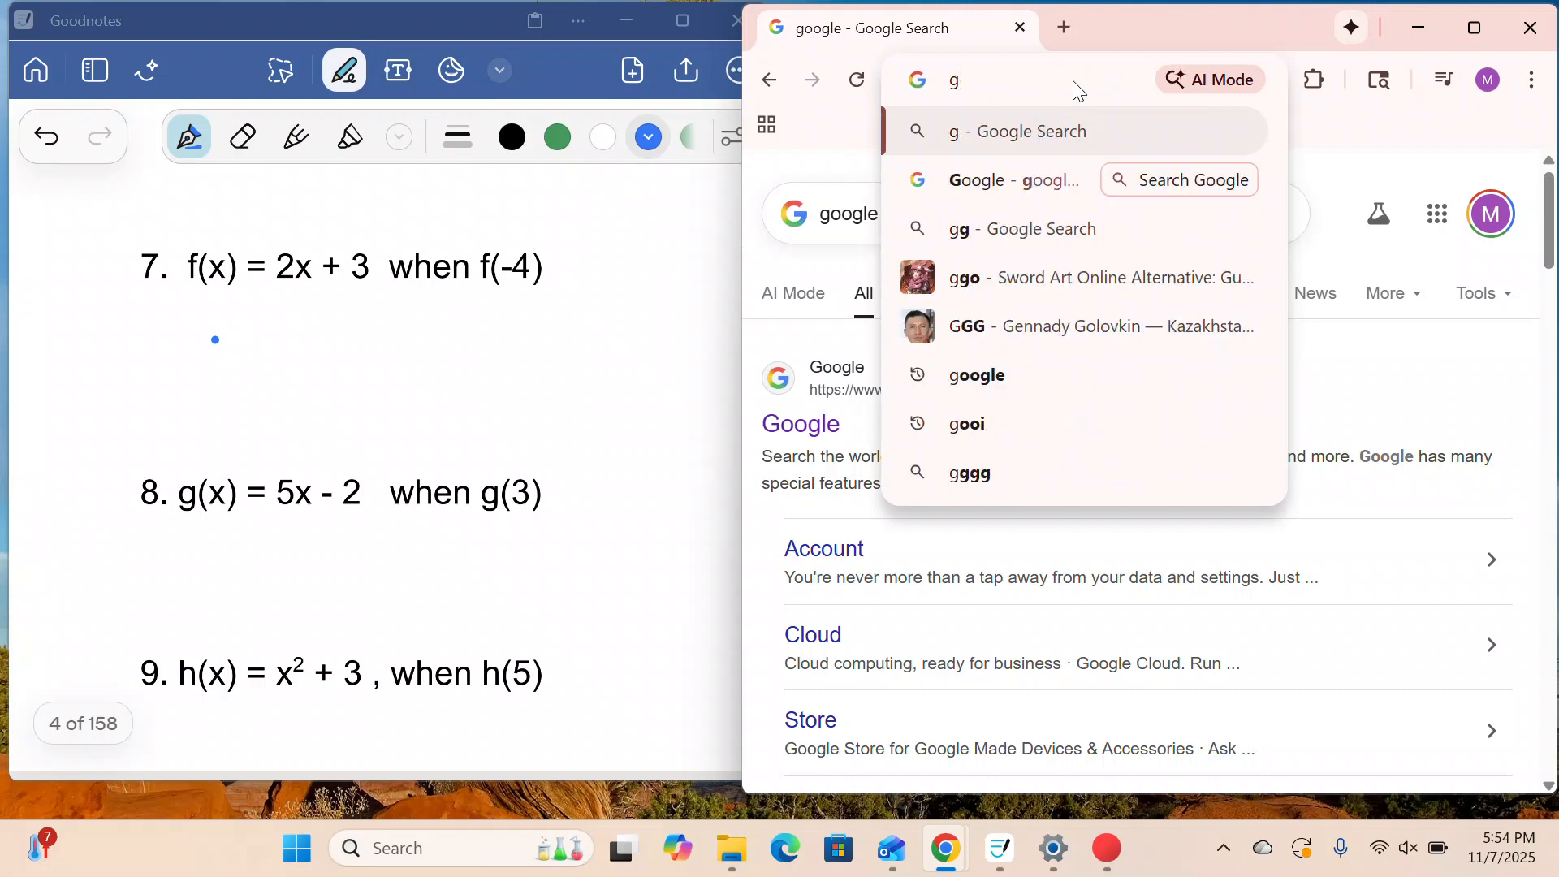
text(oogle.com)
key(Return)
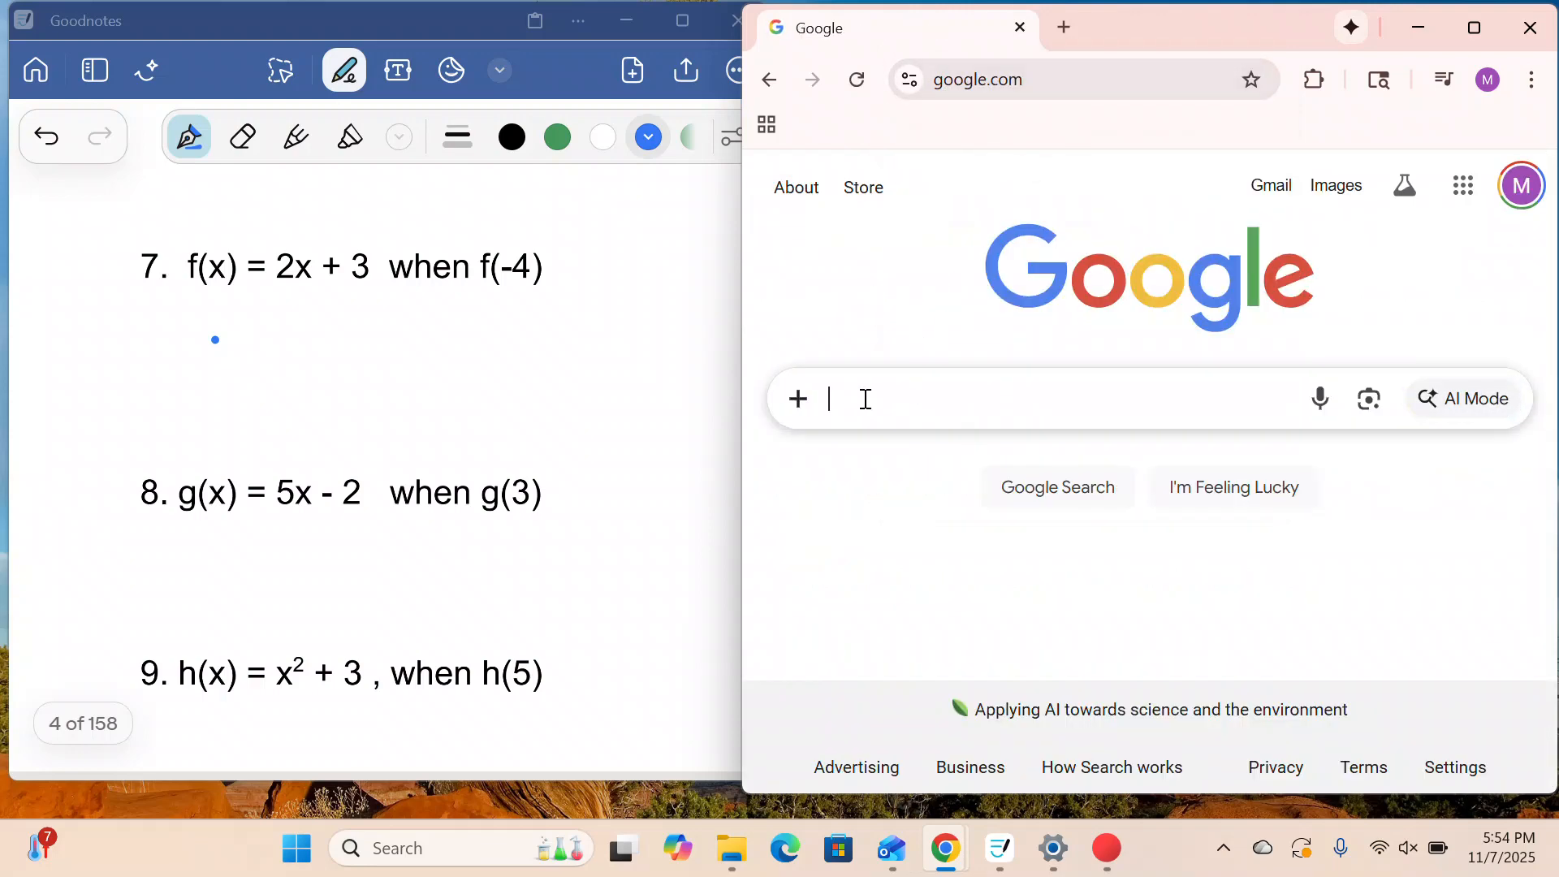
- Search for "desmos calculator staar version" and open the Graphing Calculator Texas Version result
text(des)
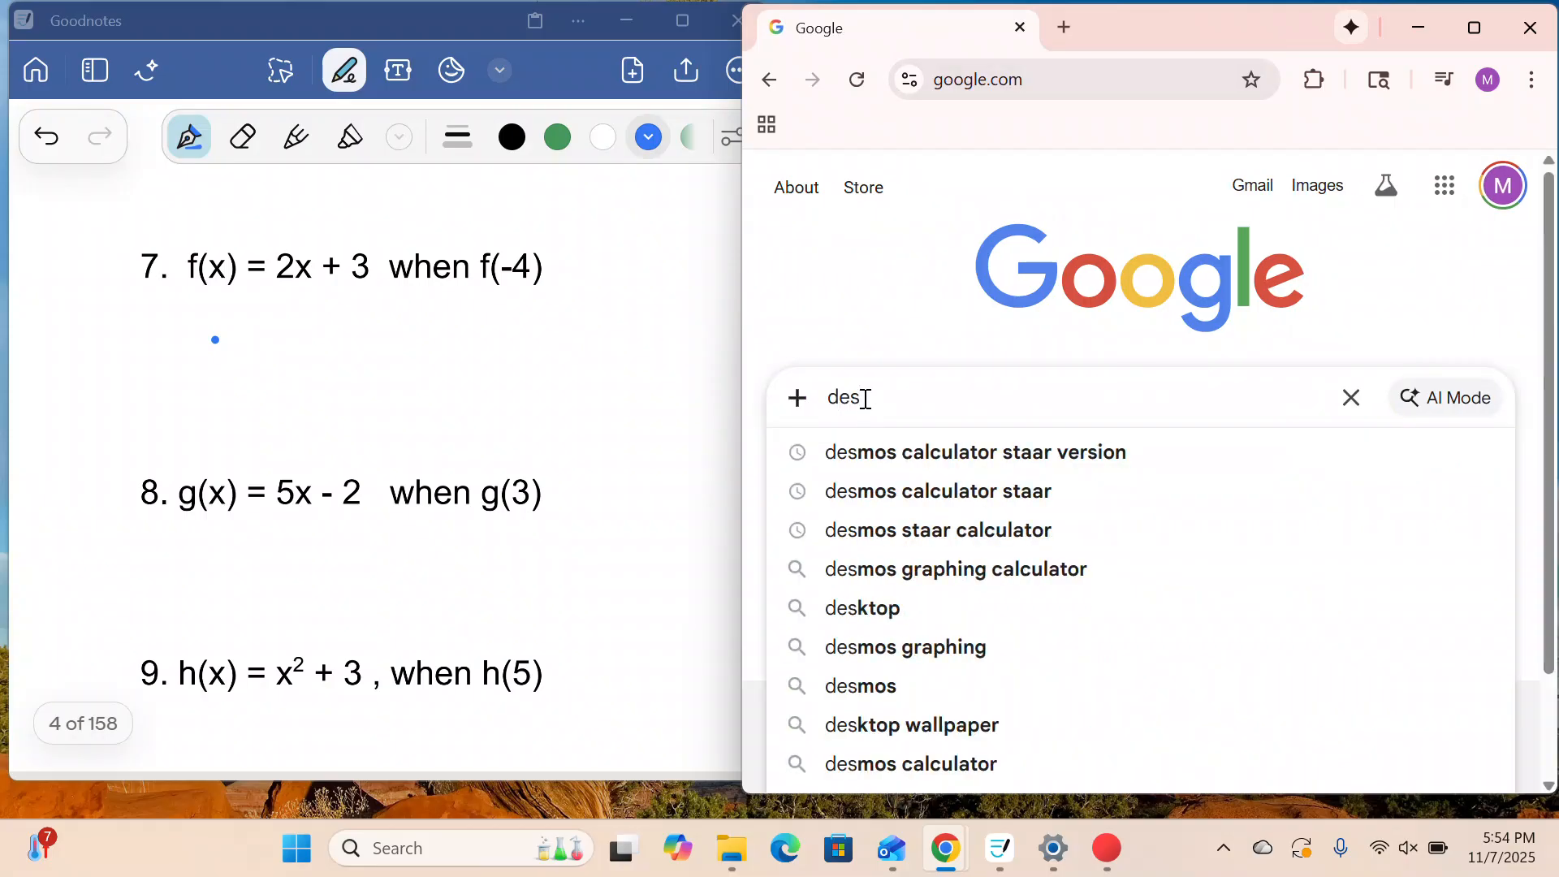
click(1103, 452)
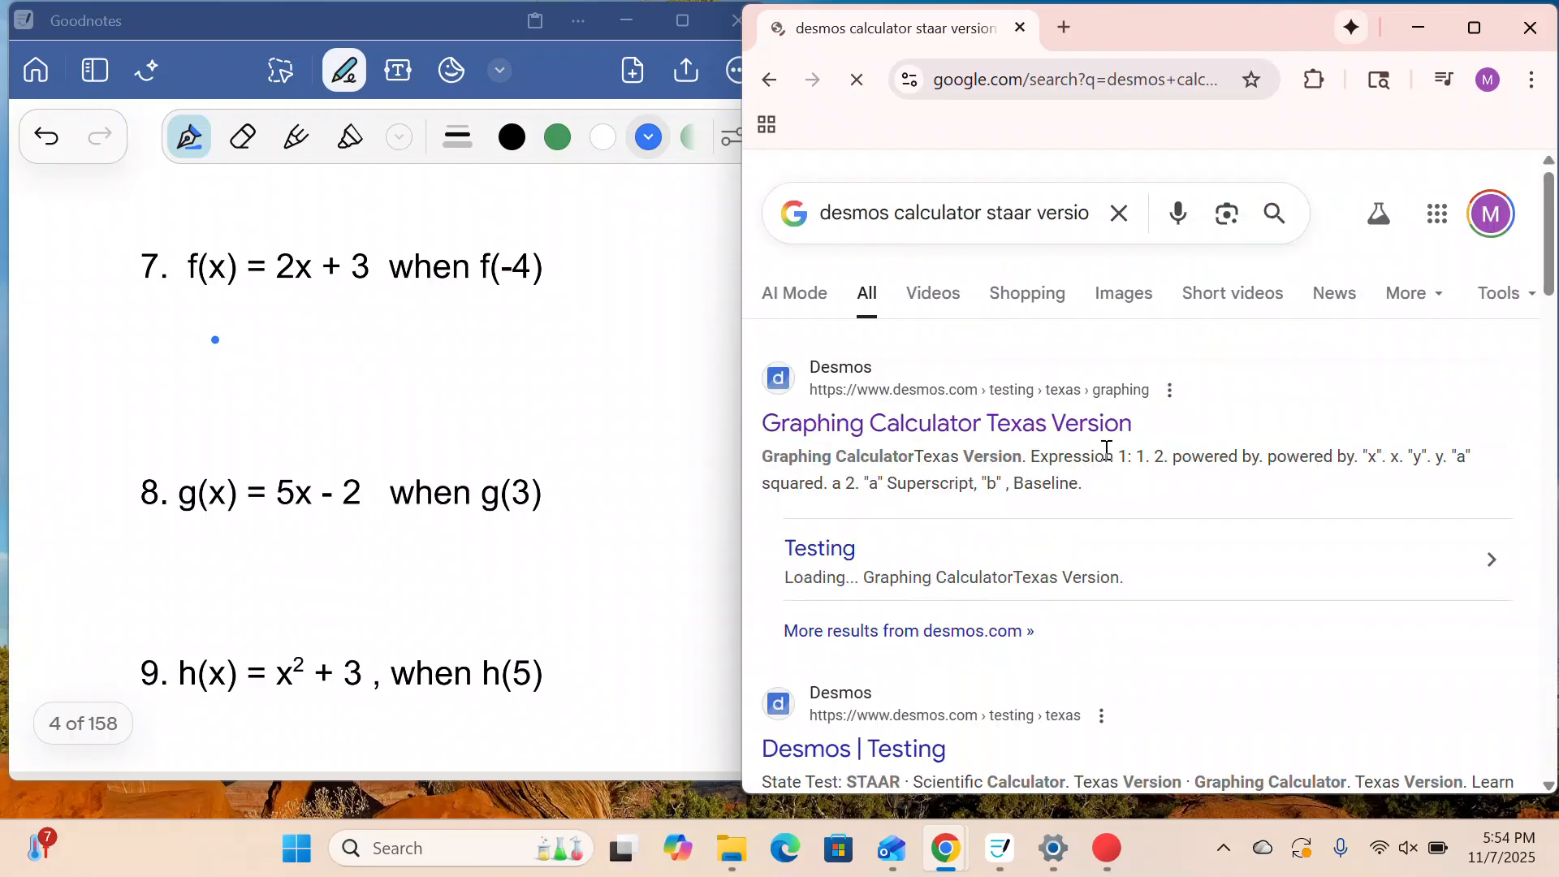
click(912, 436)
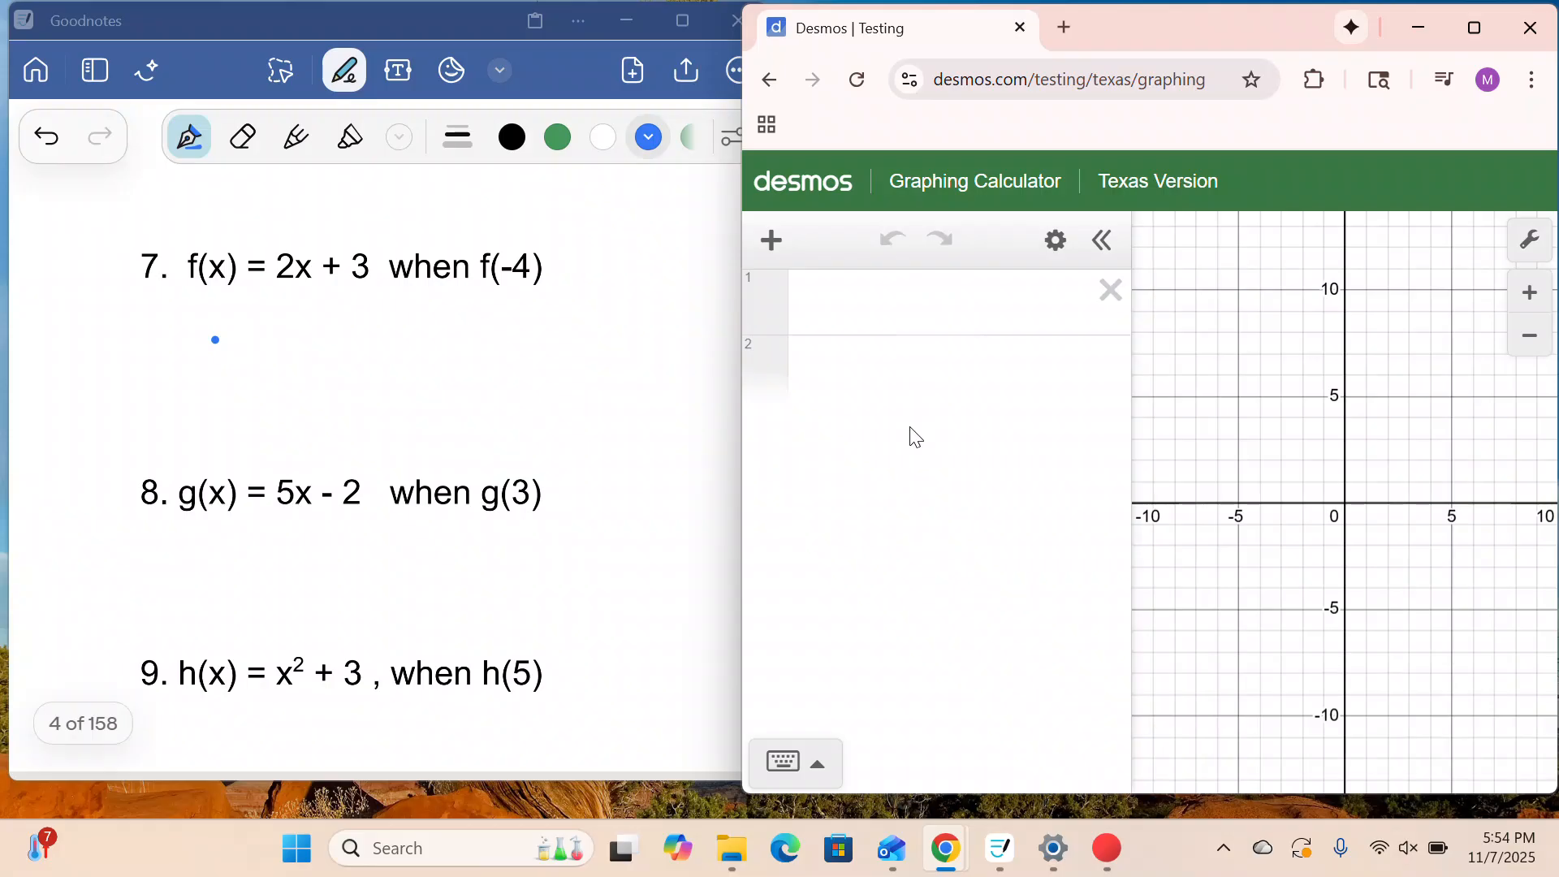
- Switch to Goodnotes and erase the stray blue dot below problem 7
click(215, 340)
mouse_move(202, 328)
mouse_down()
mouse_move(236, 310)
mouse_move(192, 342)
mouse_up()
click(243, 136)
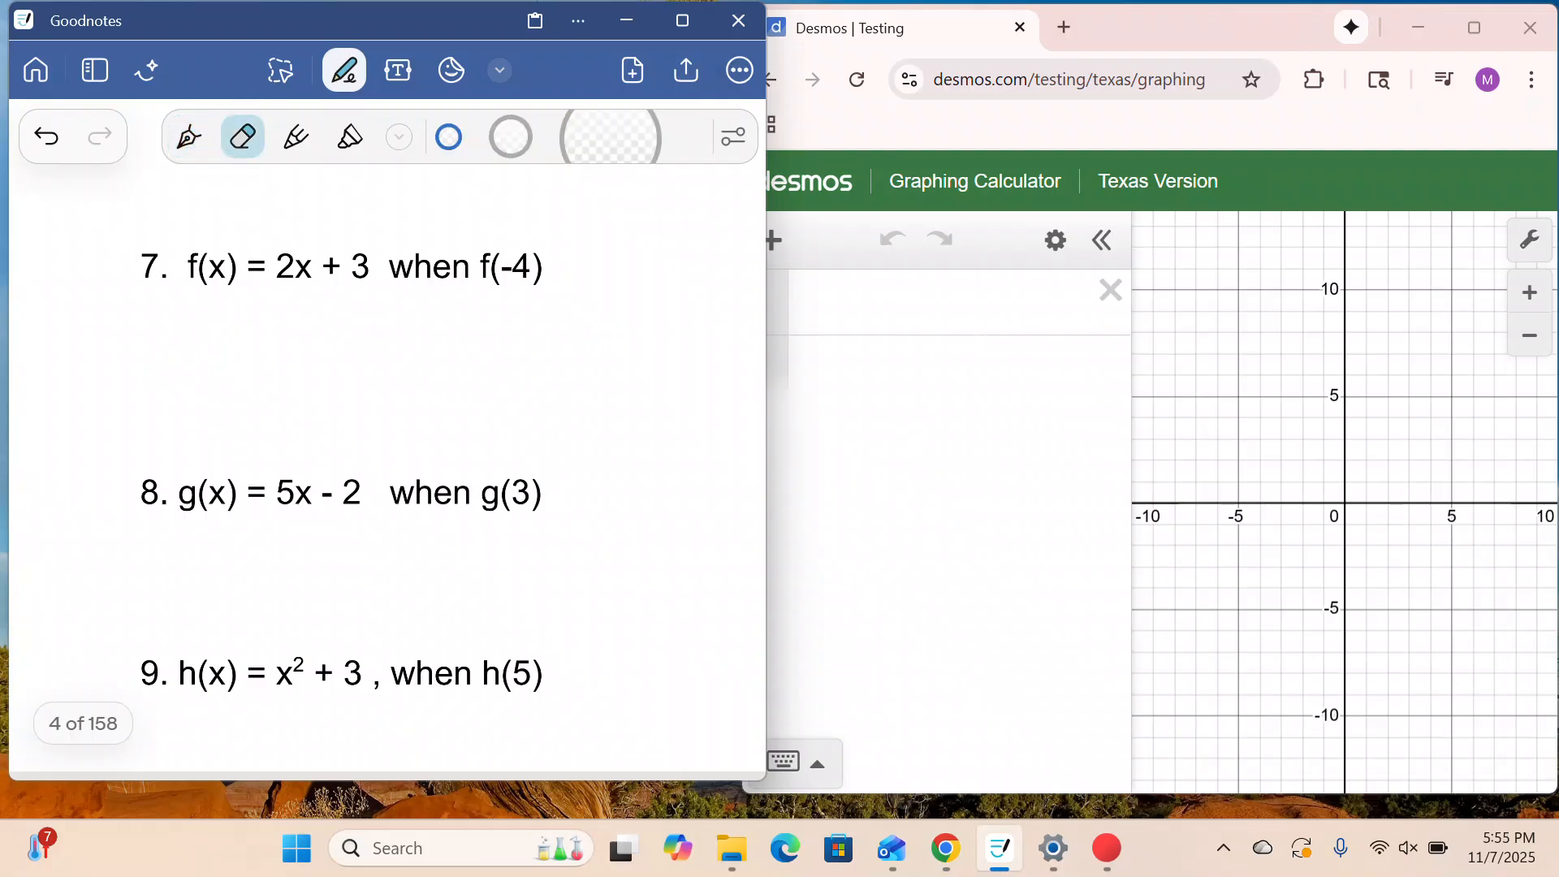
- Annotate problem 7 in blue pen: write x = -4 under f(-4), add an arrow above the x in f(x), and circle 2x + 3
click(188, 137)
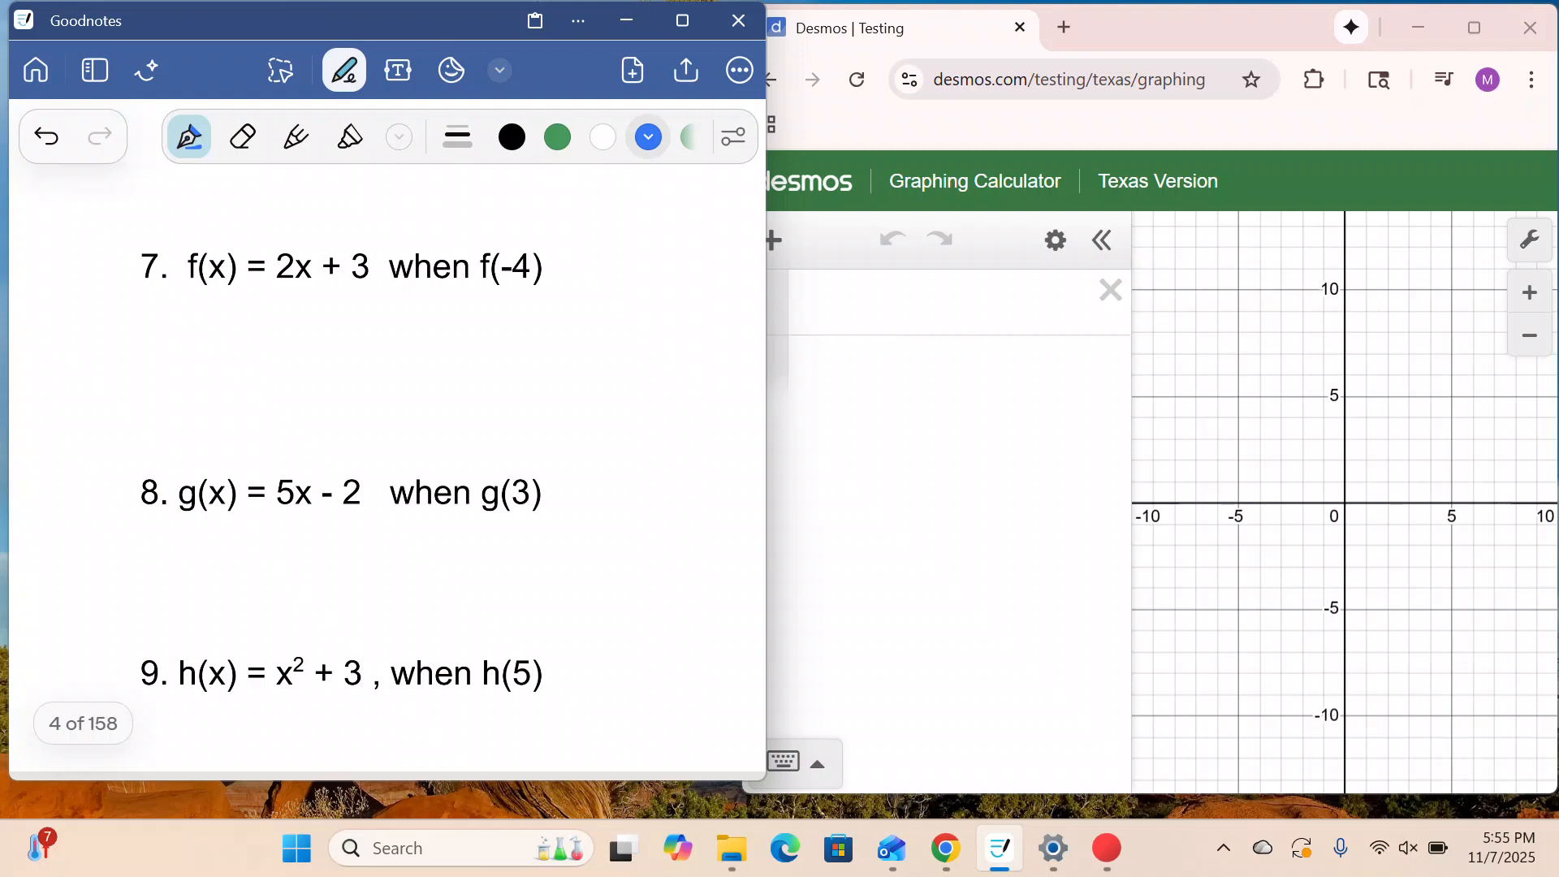
mouse_move(516, 286)
mouse_down()
mouse_move(505, 327)
mouse_move(524, 308)
mouse_move(478, 371)
mouse_move(460, 371)
mouse_move(511, 338)
mouse_move(593, 340)
mouse_move(590, 372)
mouse_up()
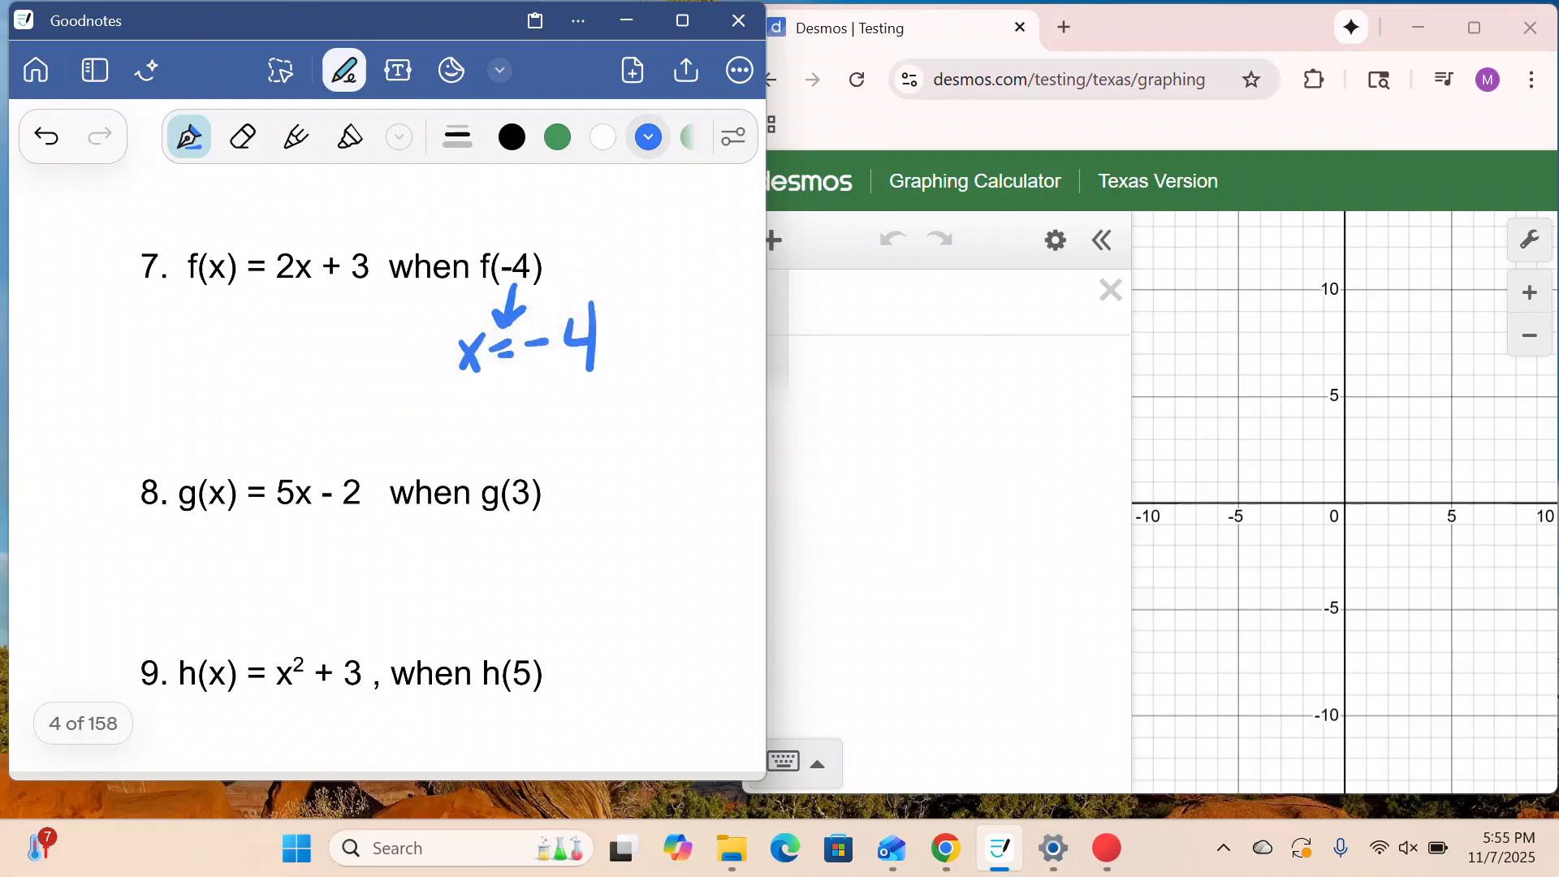
drag(212, 196, 217, 244)
mouse_move(202, 221)
mouse_down()
mouse_move(217, 244)
mouse_move(231, 216)
mouse_up()
mouse_move(310, 218)
mouse_down()
mouse_move(253, 244)
mouse_move(390, 285)
mouse_move(280, 203)
mouse_up()
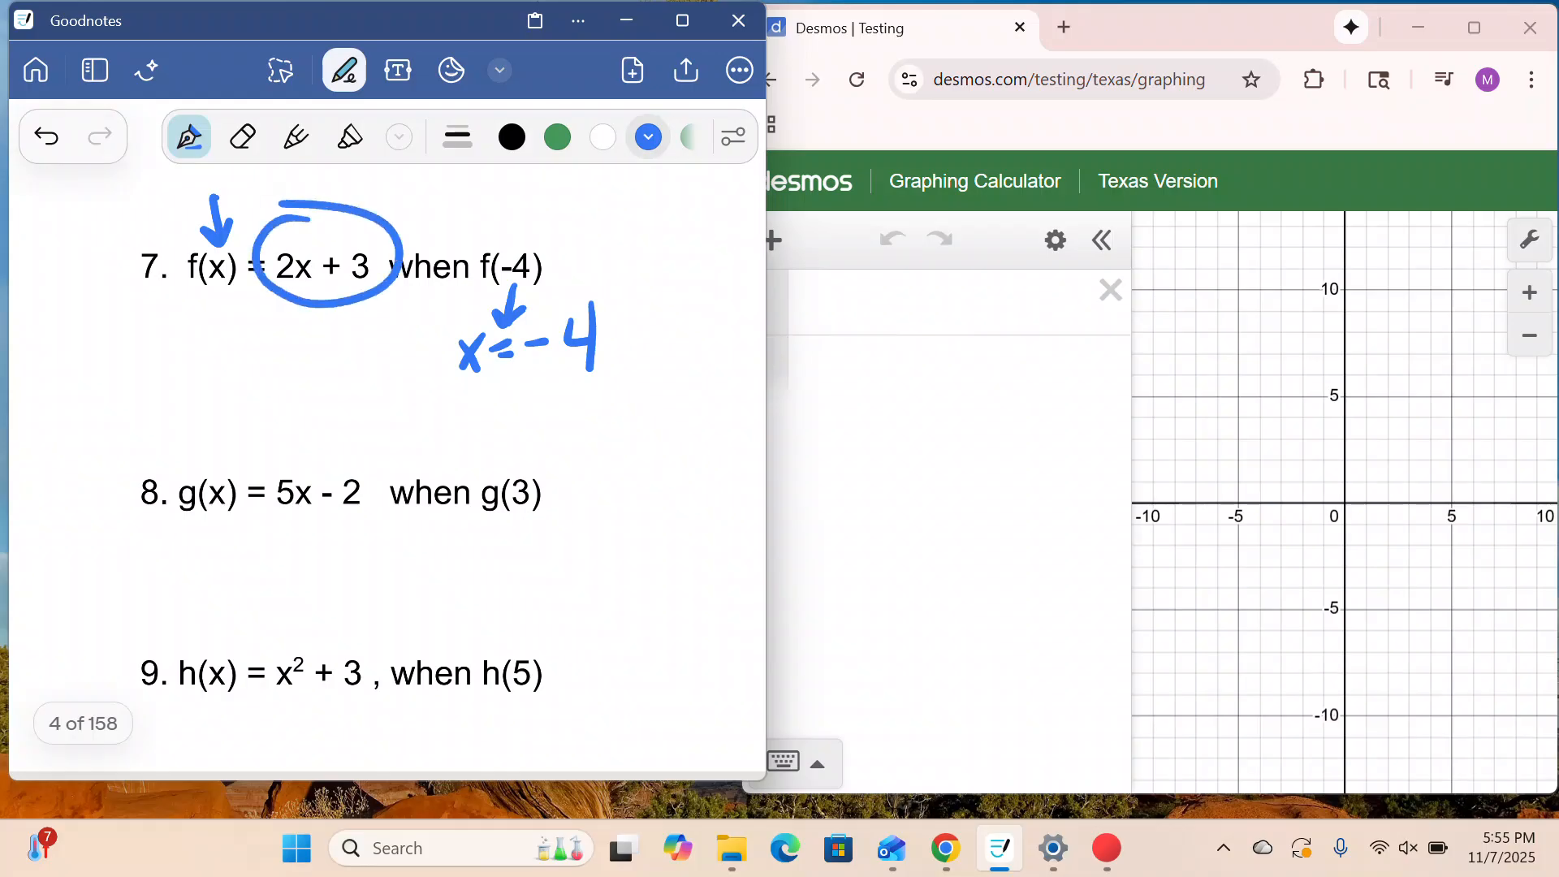
- Write the substituted expression 2·-4 + 3 in blue below problem 7
mouse_move(42, 318)
mouse_down()
mouse_move(78, 328)
mouse_move(46, 378)
mouse_move(88, 369)
mouse_move(65, 307)
mouse_move(100, 329)
mouse_move(174, 329)
mouse_move(183, 361)
mouse_up()
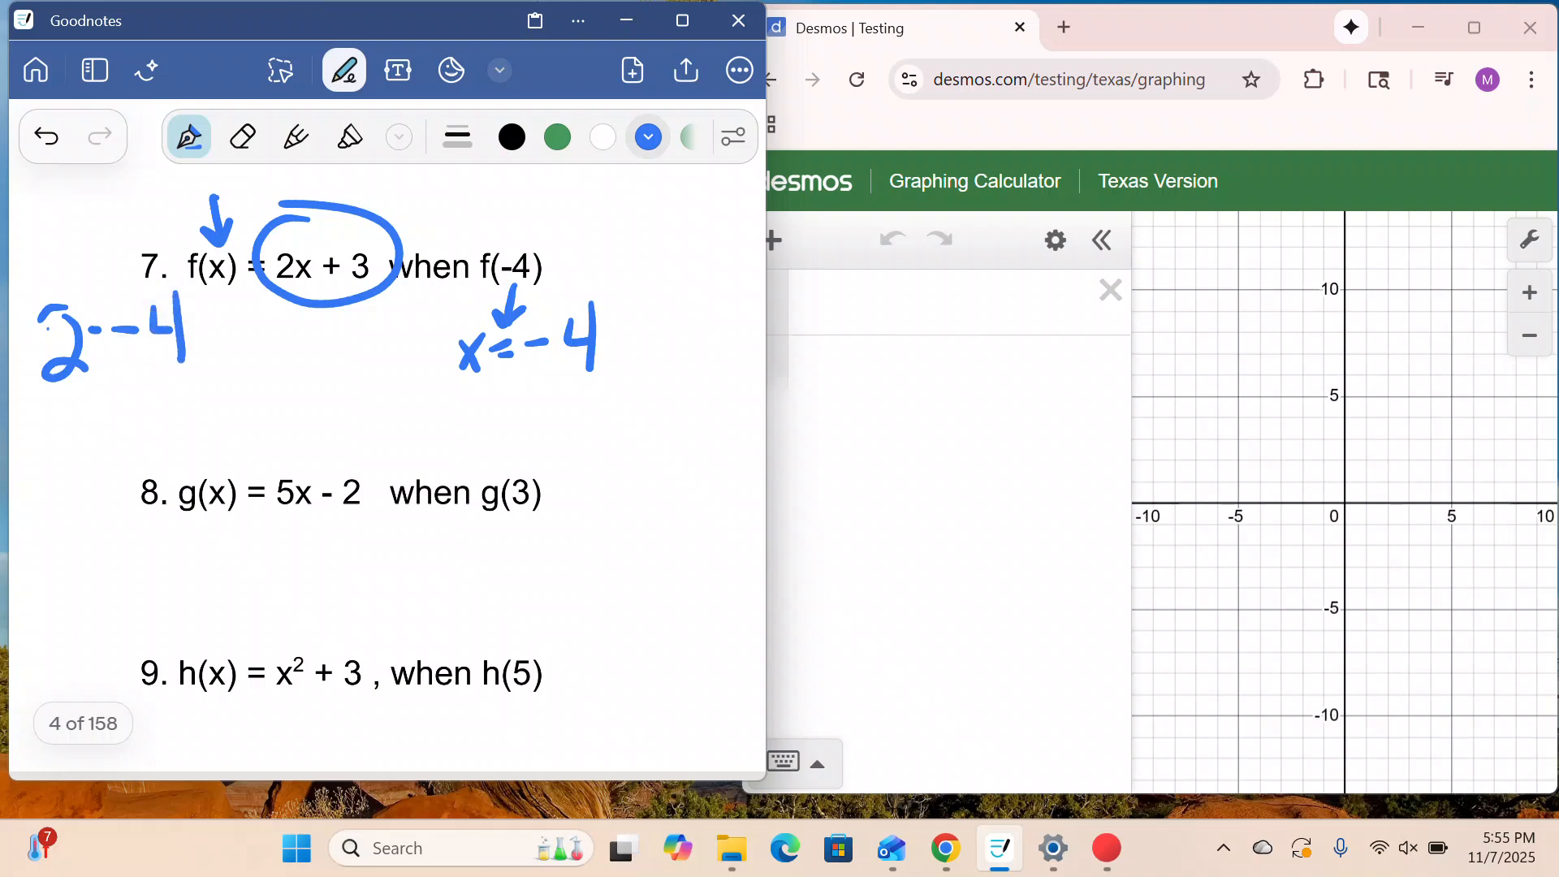
mouse_move(219, 305)
mouse_down()
mouse_move(217, 361)
mouse_move(240, 328)
mouse_move(276, 333)
mouse_move(268, 365)
mouse_move(200, 327)
mouse_up()
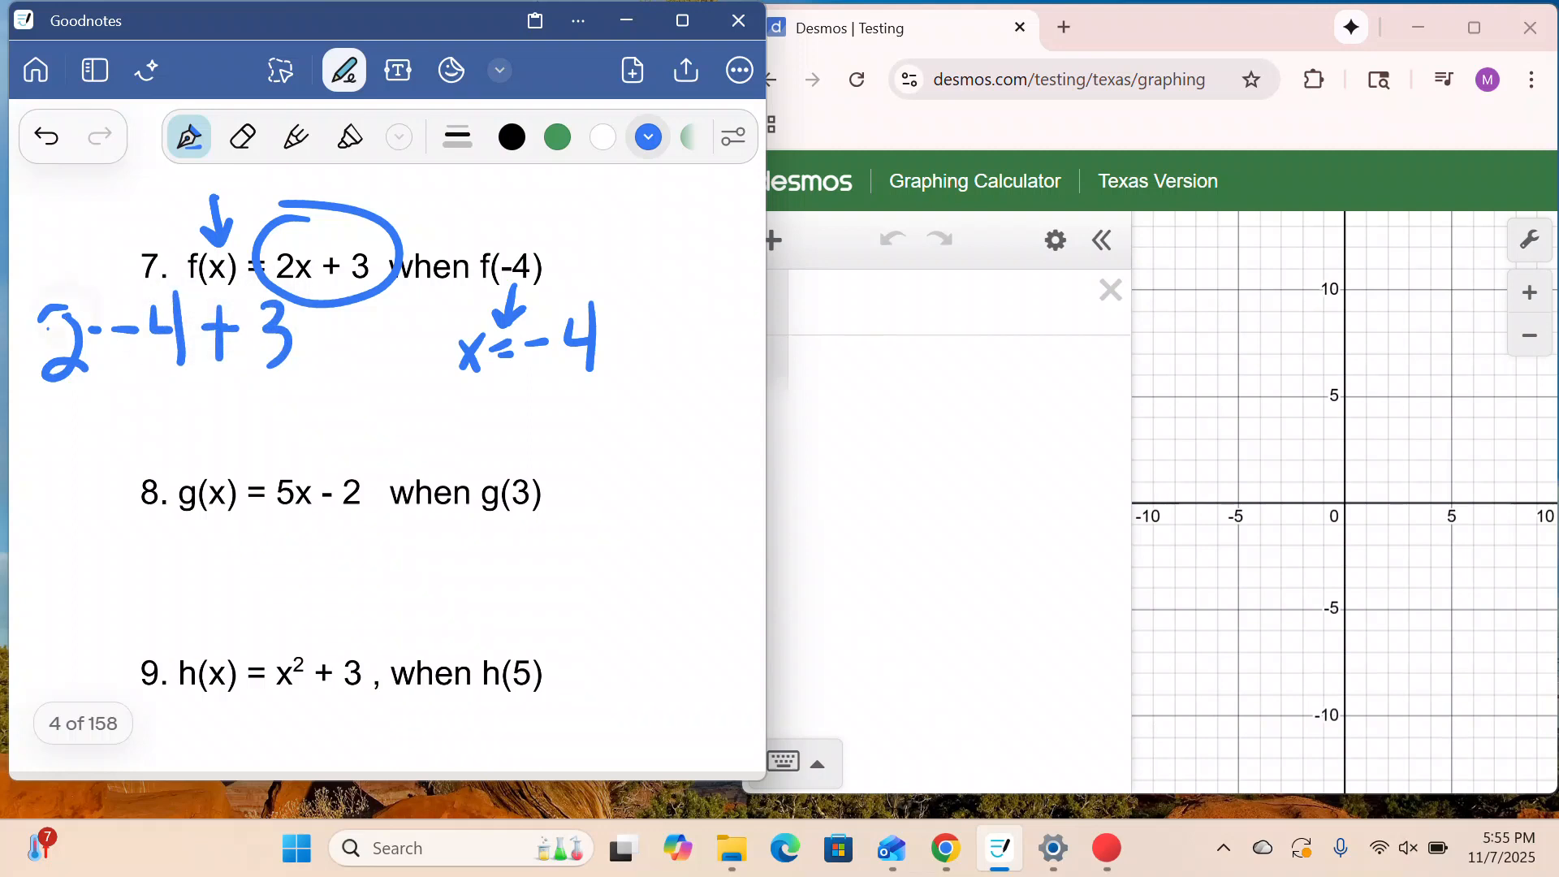
drag(53, 311, 72, 313)
- Switch to the Desmos calculator, show its on-screen keypad, and evaluate 2·-4 + 3 in the first expression
click(820, 301)
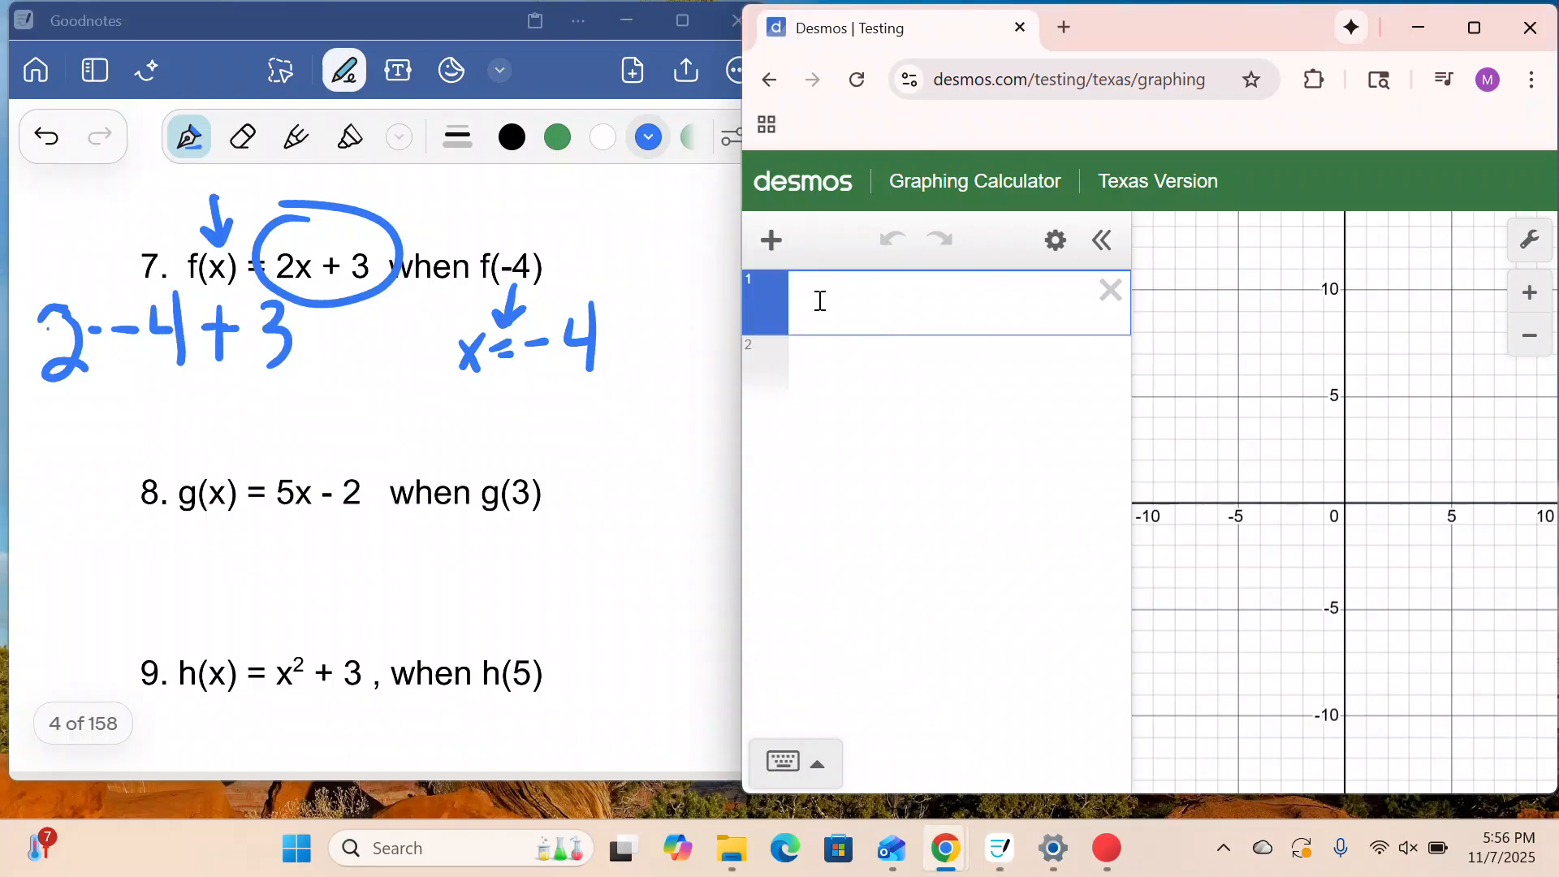
click(825, 765)
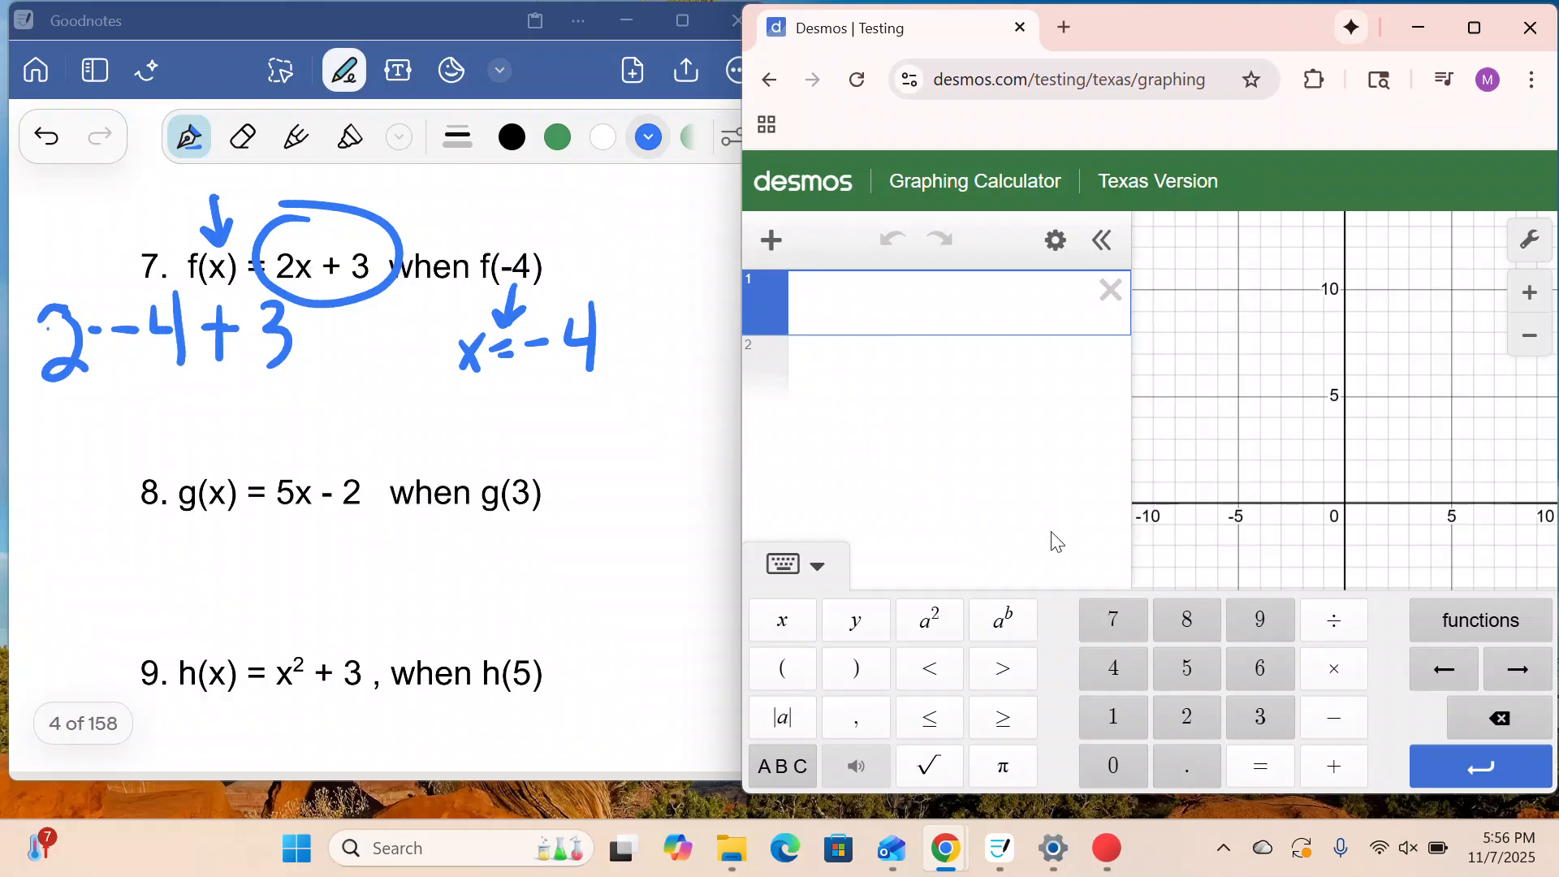
click(1195, 718)
click(1336, 674)
click(1335, 722)
click(1113, 672)
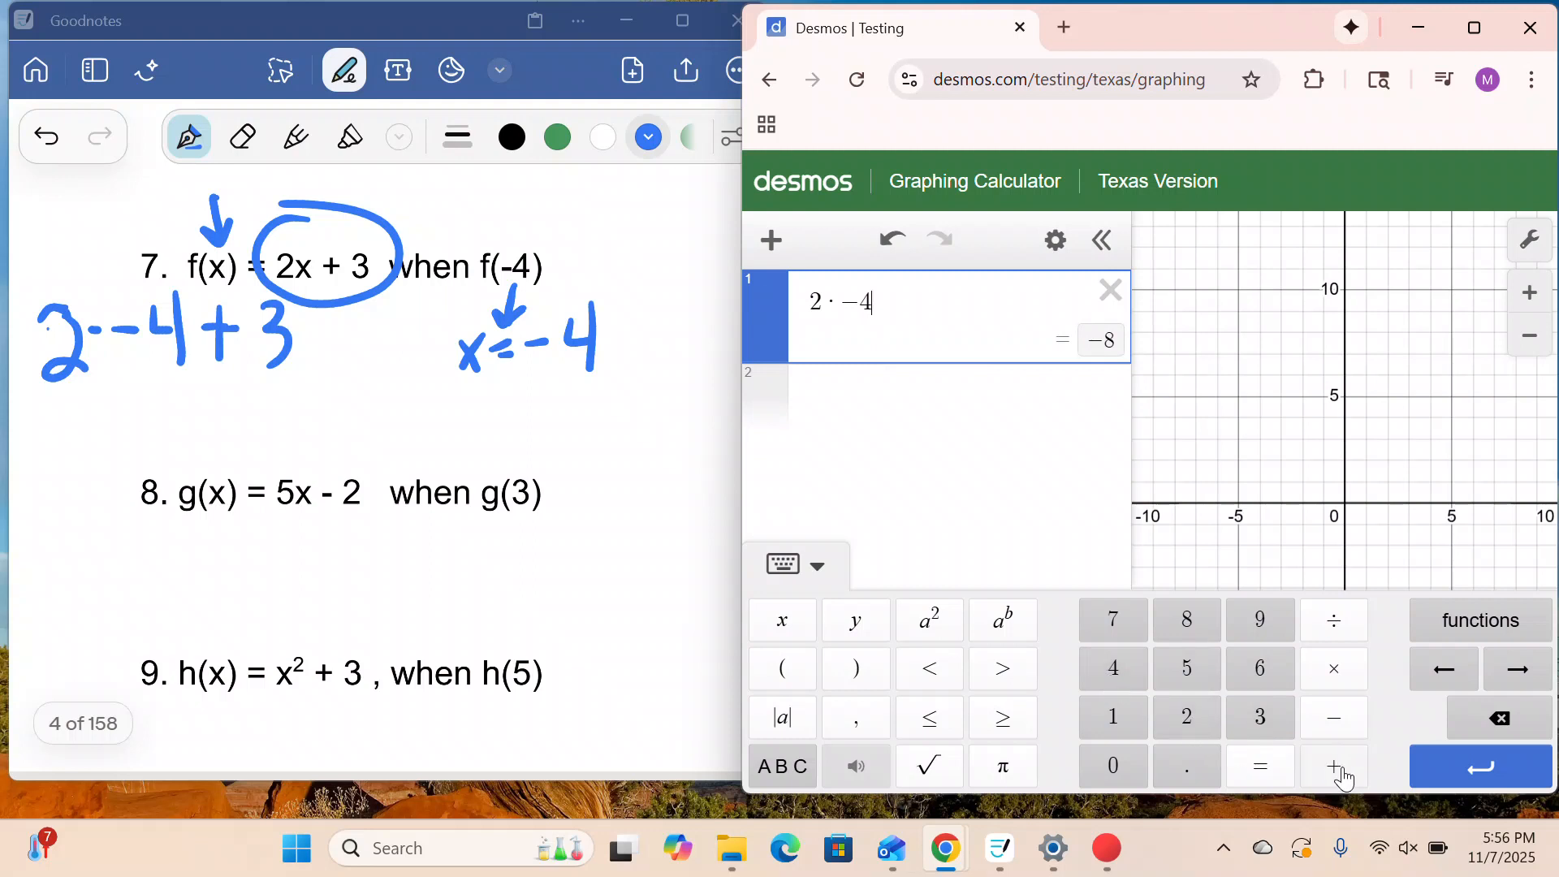
click(1336, 767)
click(1274, 729)
- In Goodnotes, write f(-4) = -5 in green under problem 7's work and circle the -5
click(557, 137)
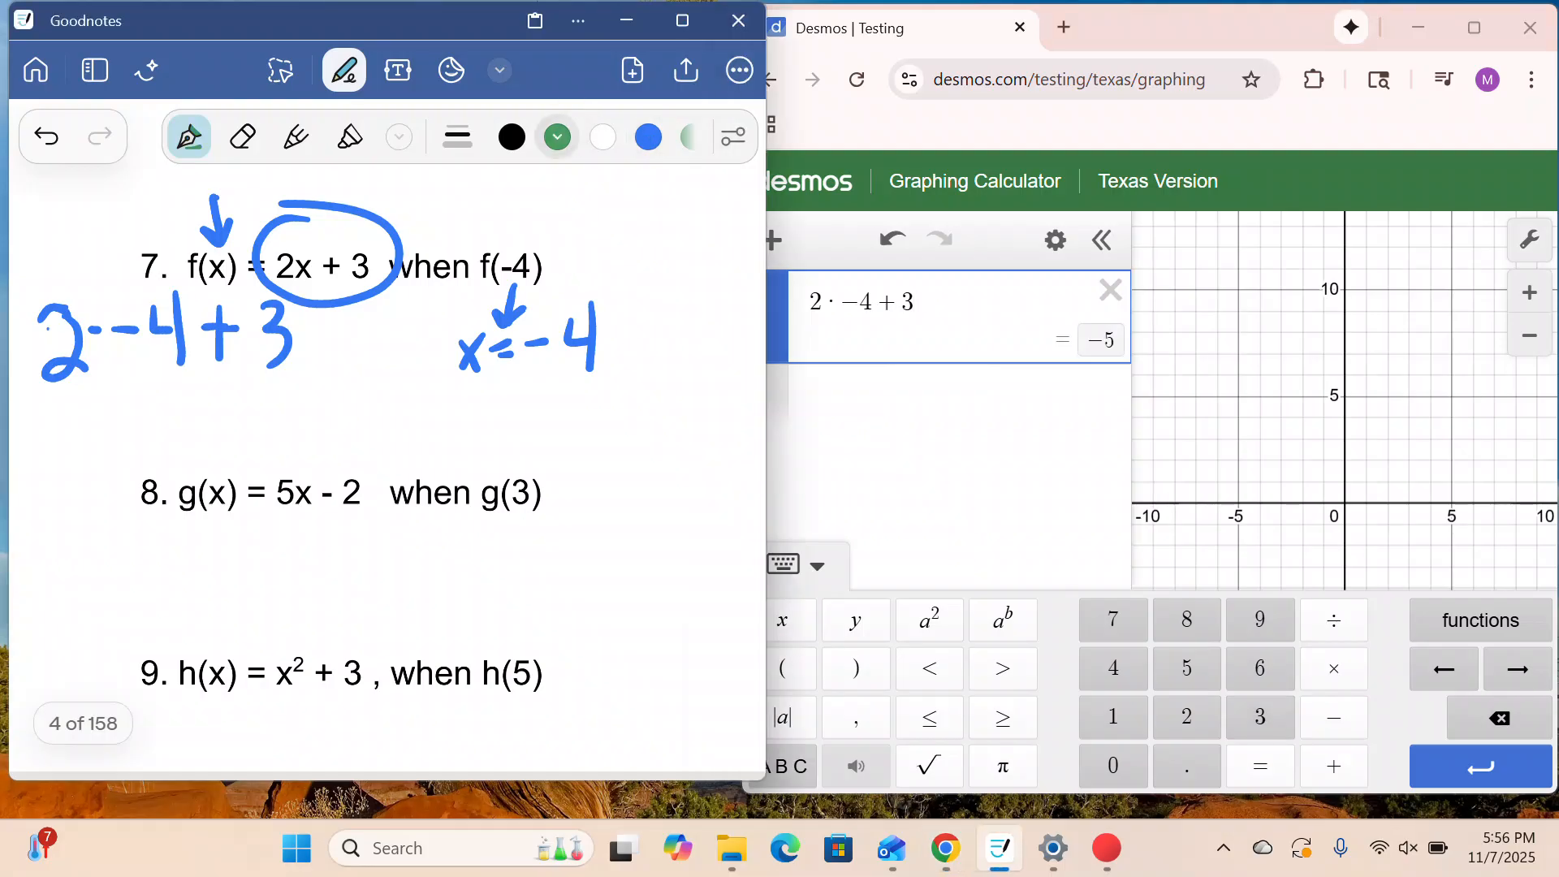
mouse_move(174, 439)
mouse_down()
mouse_move(180, 372)
mouse_move(208, 438)
mouse_up()
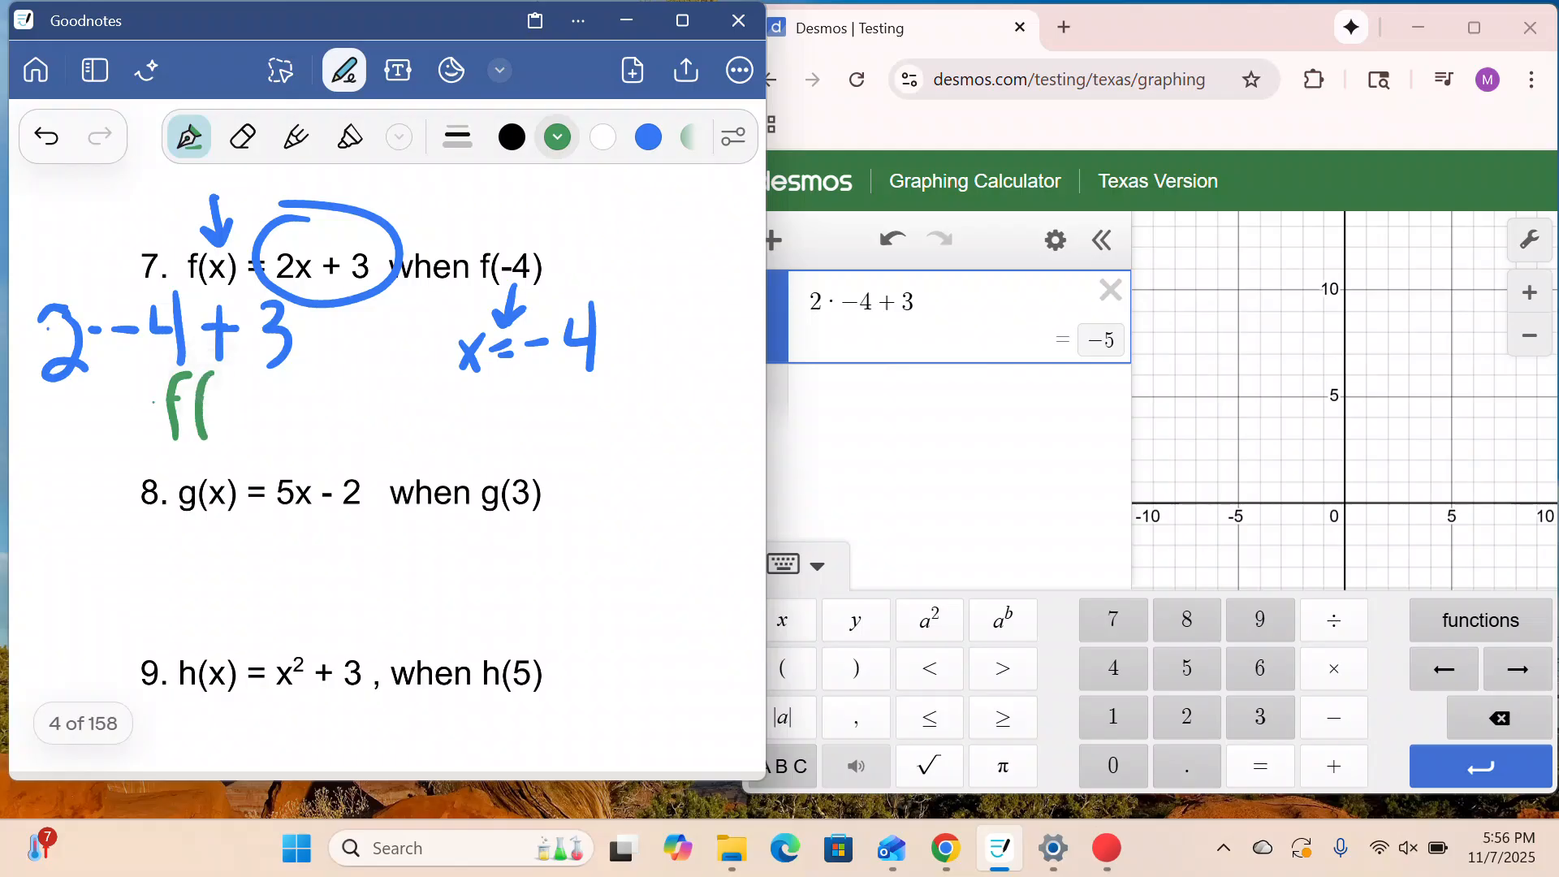
mouse_move(153, 395)
mouse_down()
mouse_move(231, 400)
mouse_move(264, 412)
mouse_move(264, 435)
mouse_move(335, 395)
mouse_move(331, 417)
mouse_move(407, 398)
mouse_move(442, 424)
mouse_move(462, 372)
mouse_up()
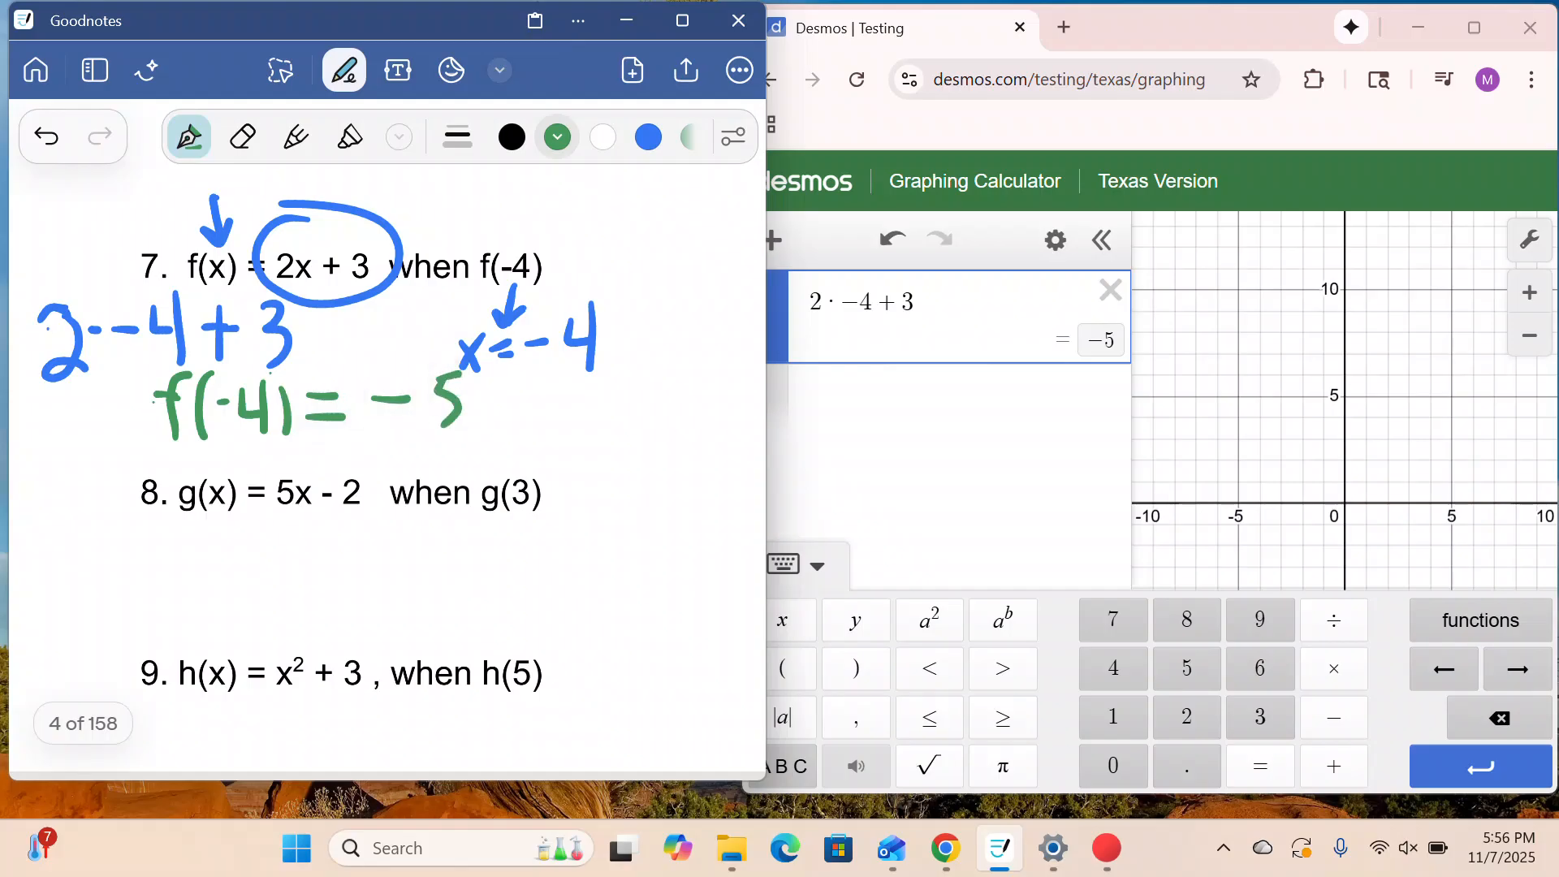
mouse_move(352, 374)
mouse_down()
mouse_move(492, 340)
mouse_move(410, 329)
mouse_up()
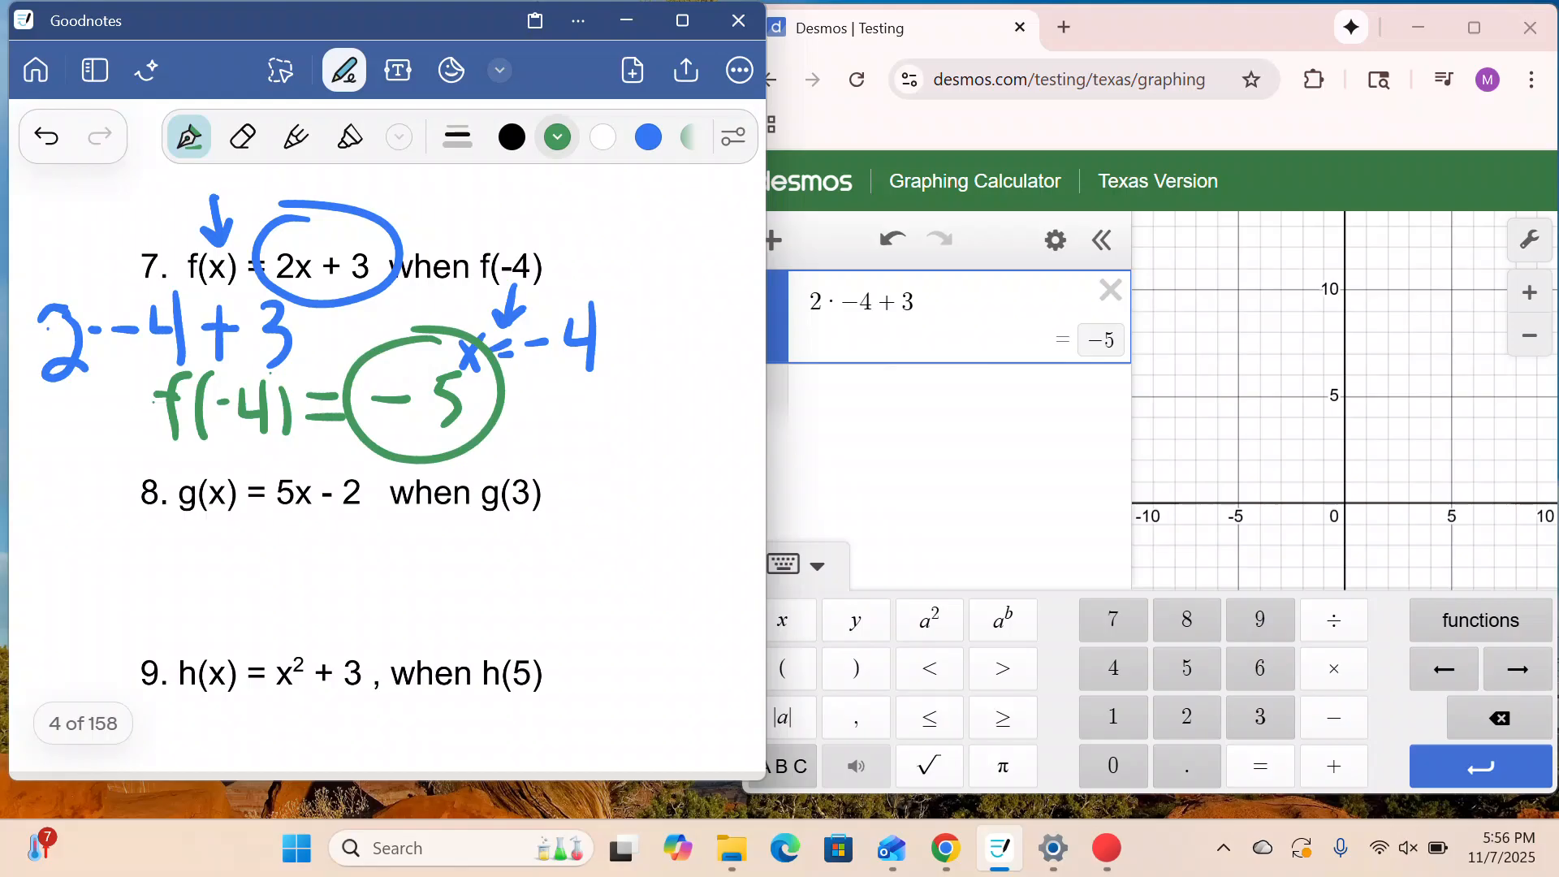
- Write x = 3 under g(3) in problem 8, and replace the Desmos expression with 5·3 - 2
scroll(388, 439, down, 3)
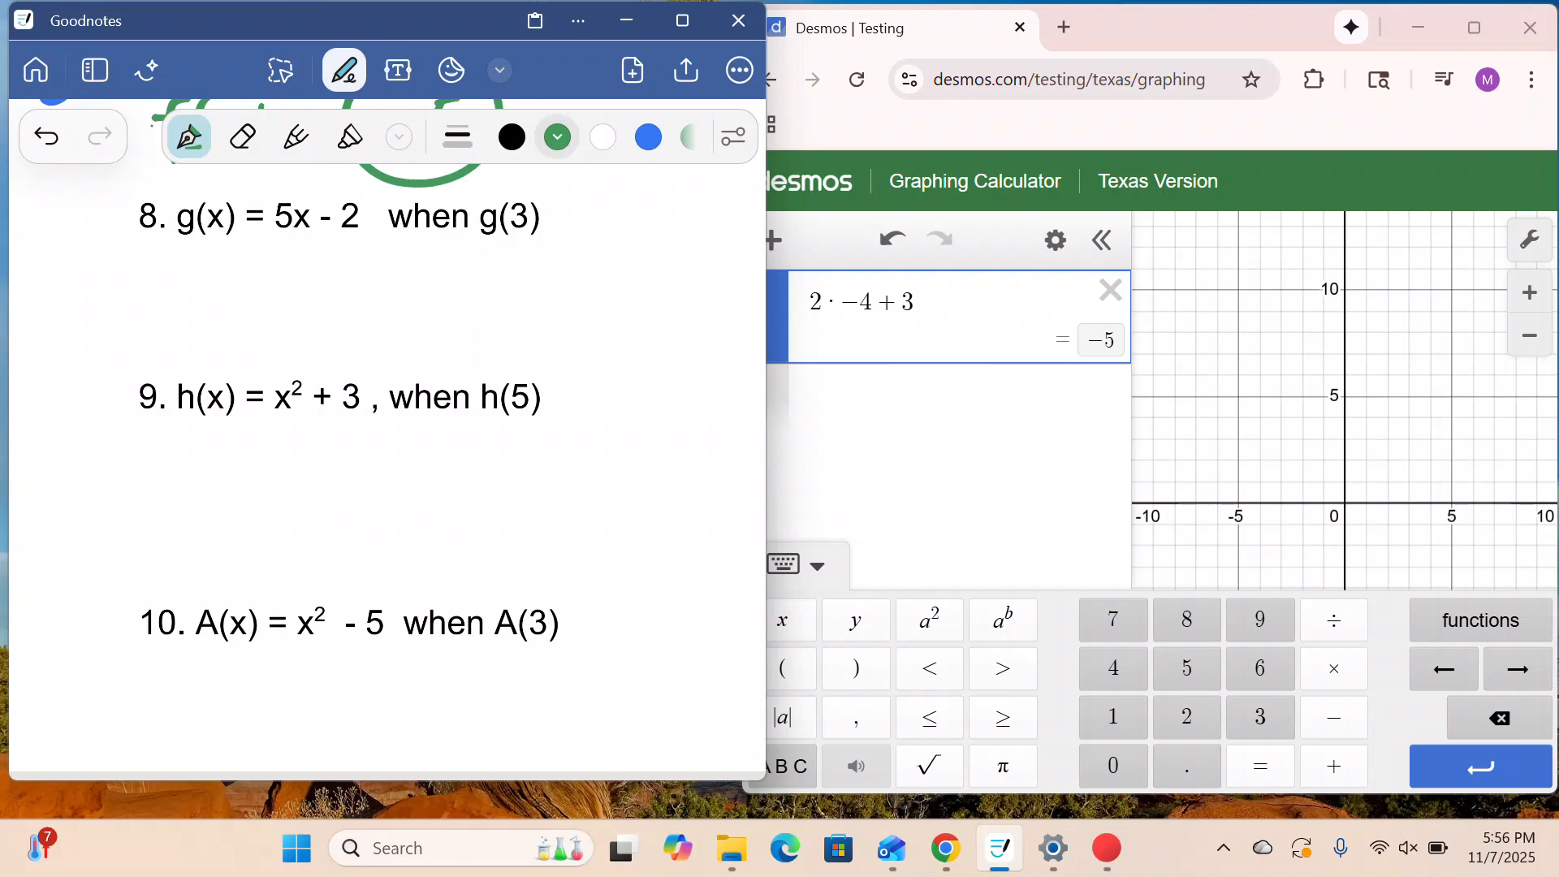
mouse_move(457, 240)
mouse_down()
mouse_move(485, 282)
mouse_move(462, 284)
mouse_move(524, 241)
mouse_move(525, 259)
mouse_move(578, 243)
mouse_move(575, 281)
mouse_up()
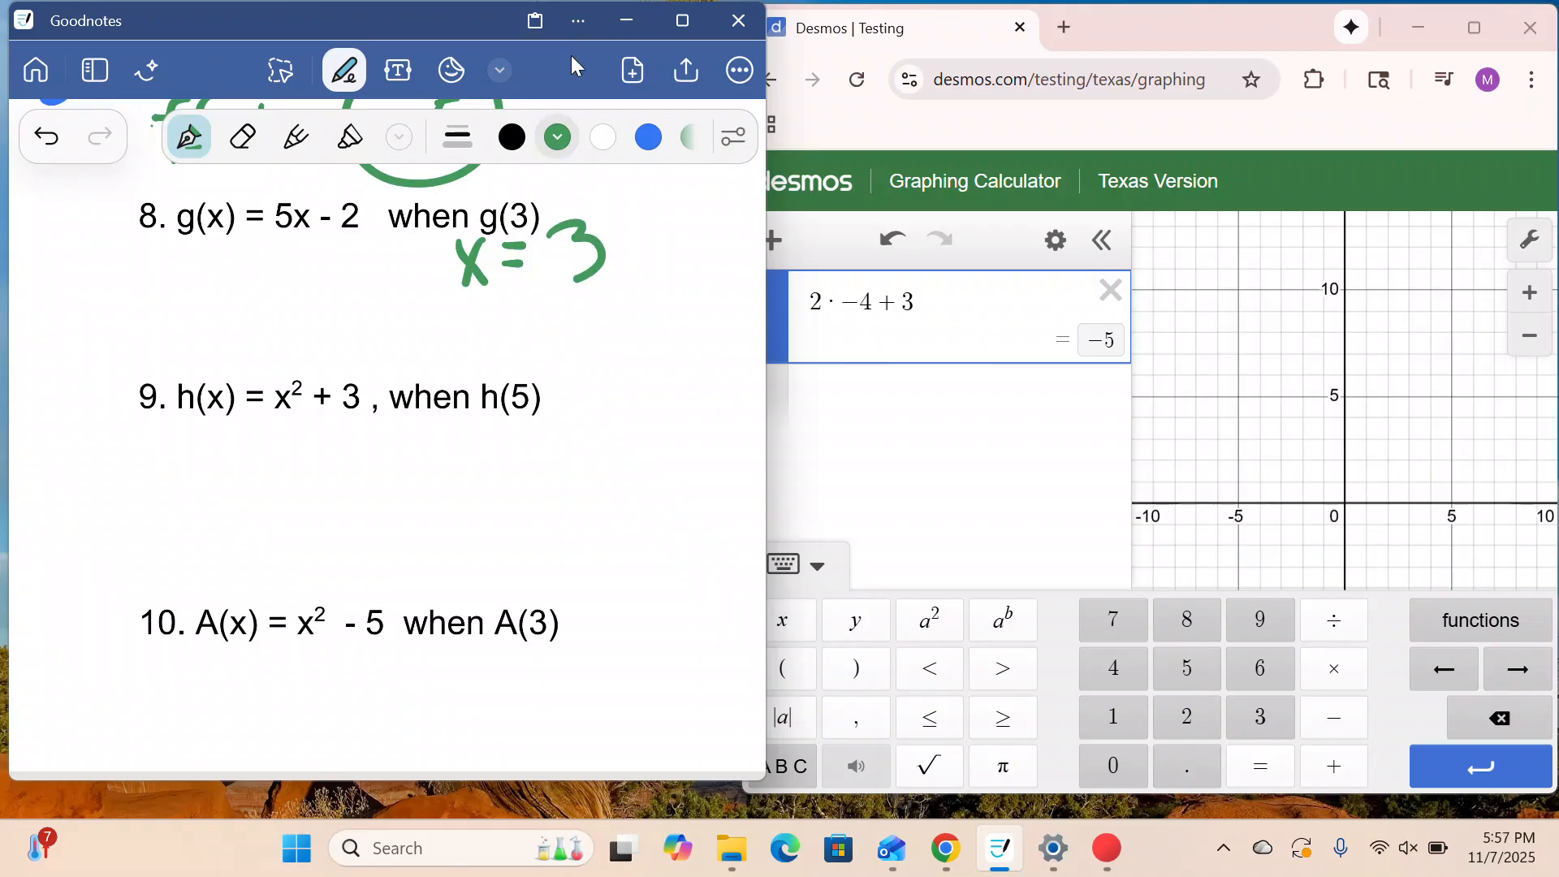
click(1111, 288)
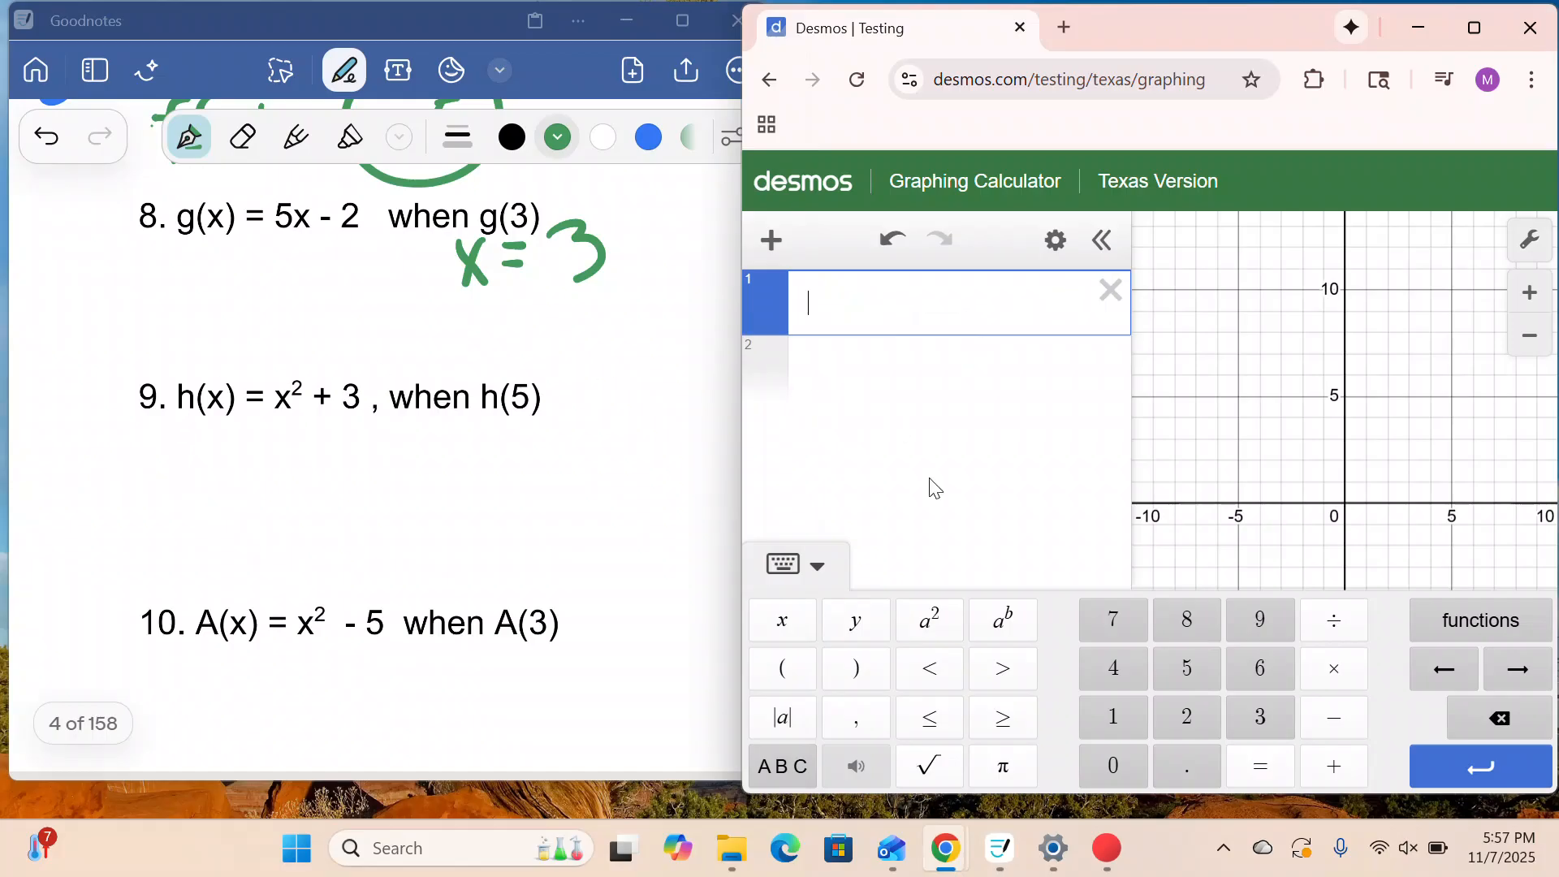
click(1187, 673)
click(1338, 676)
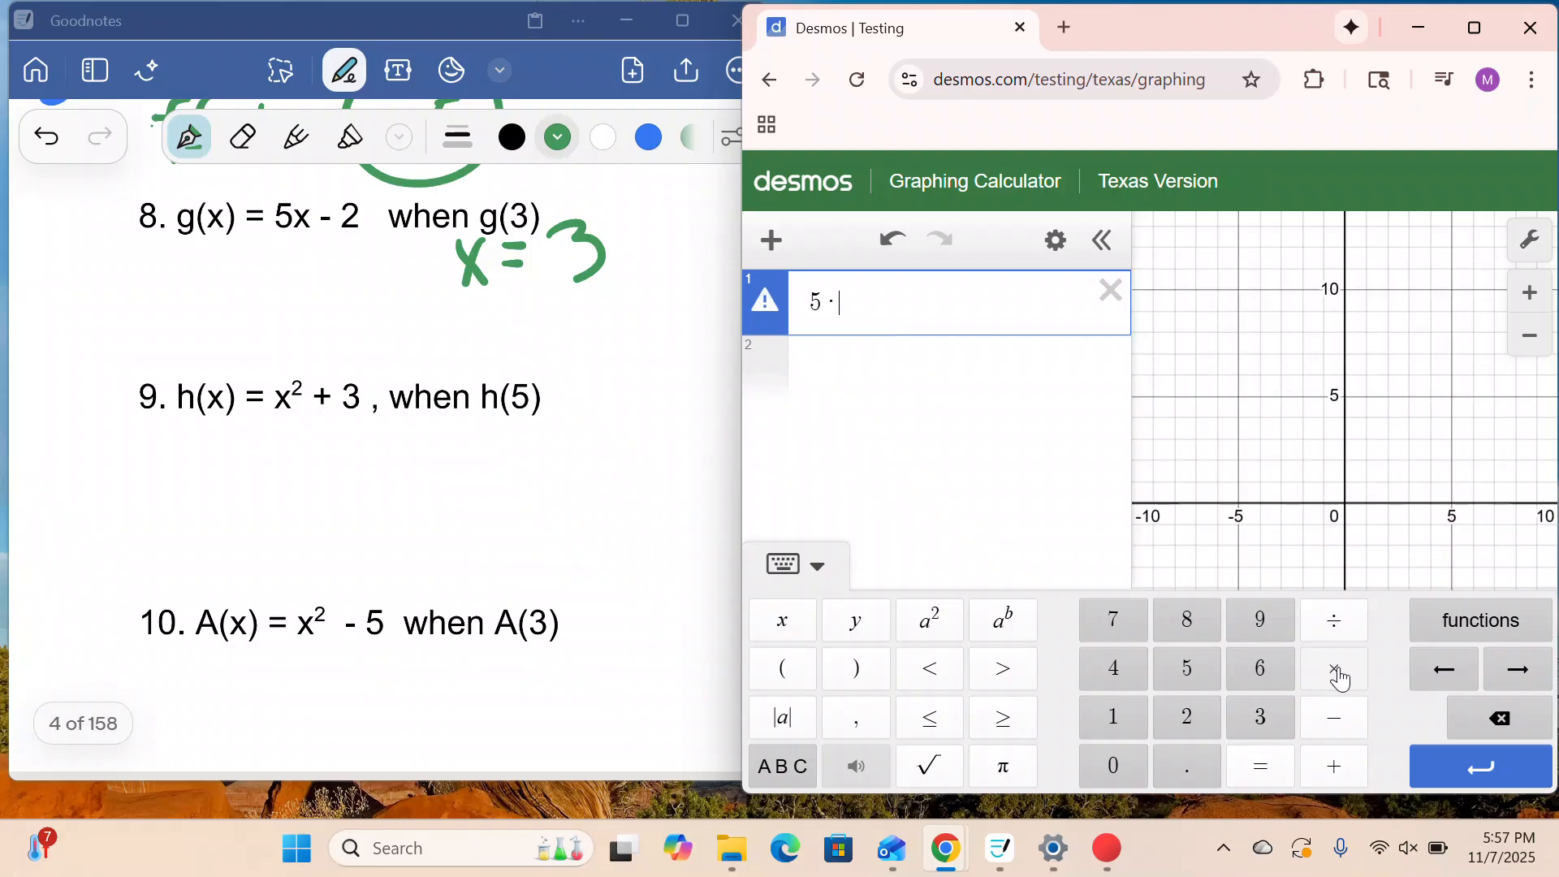
click(1256, 731)
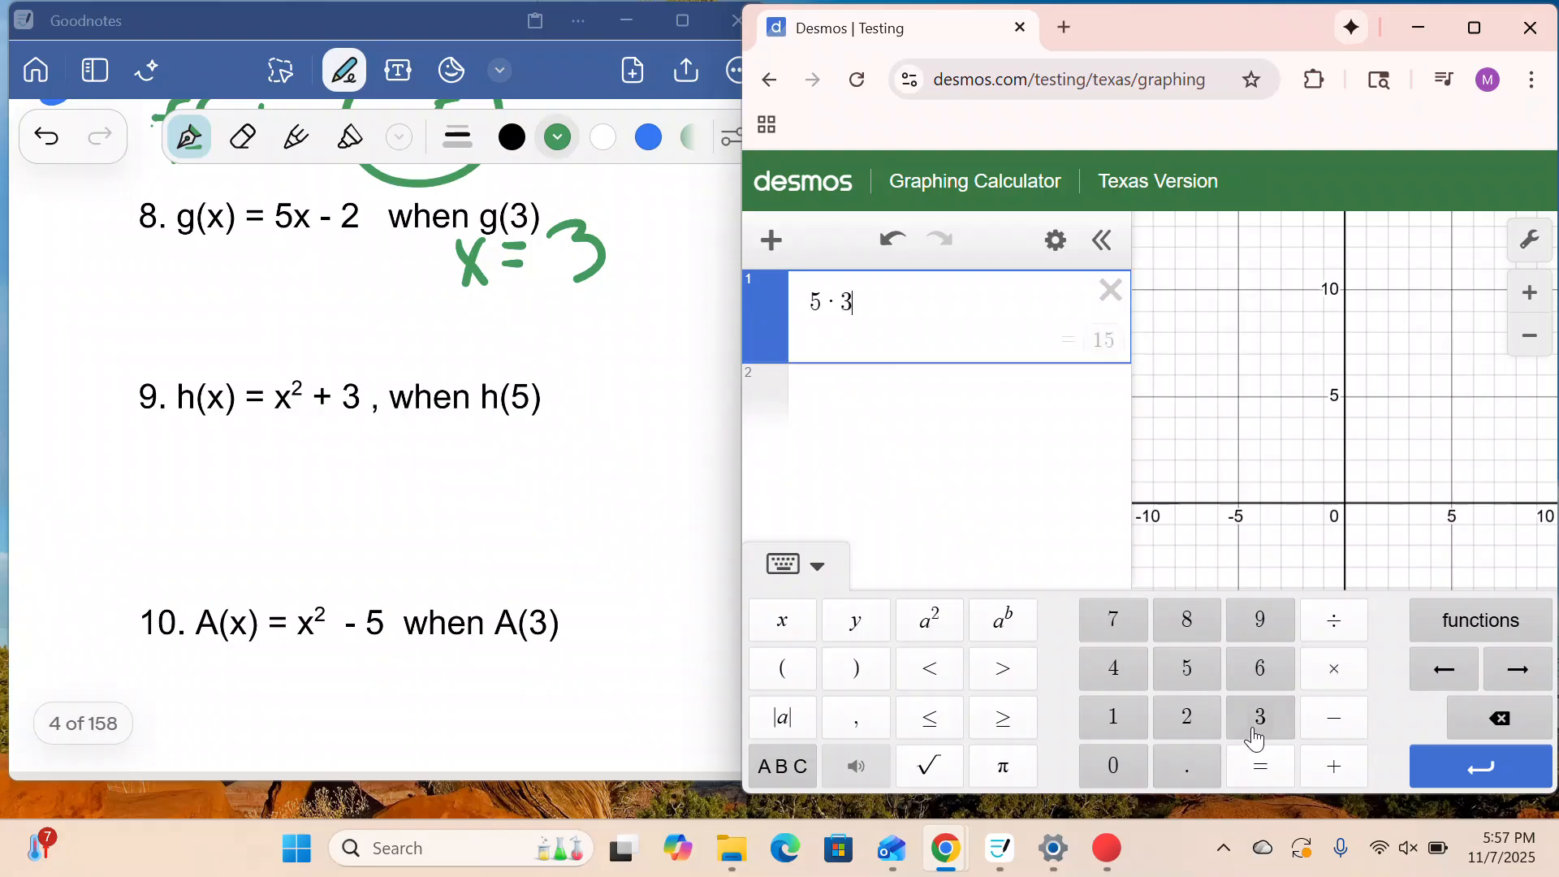
click(1356, 728)
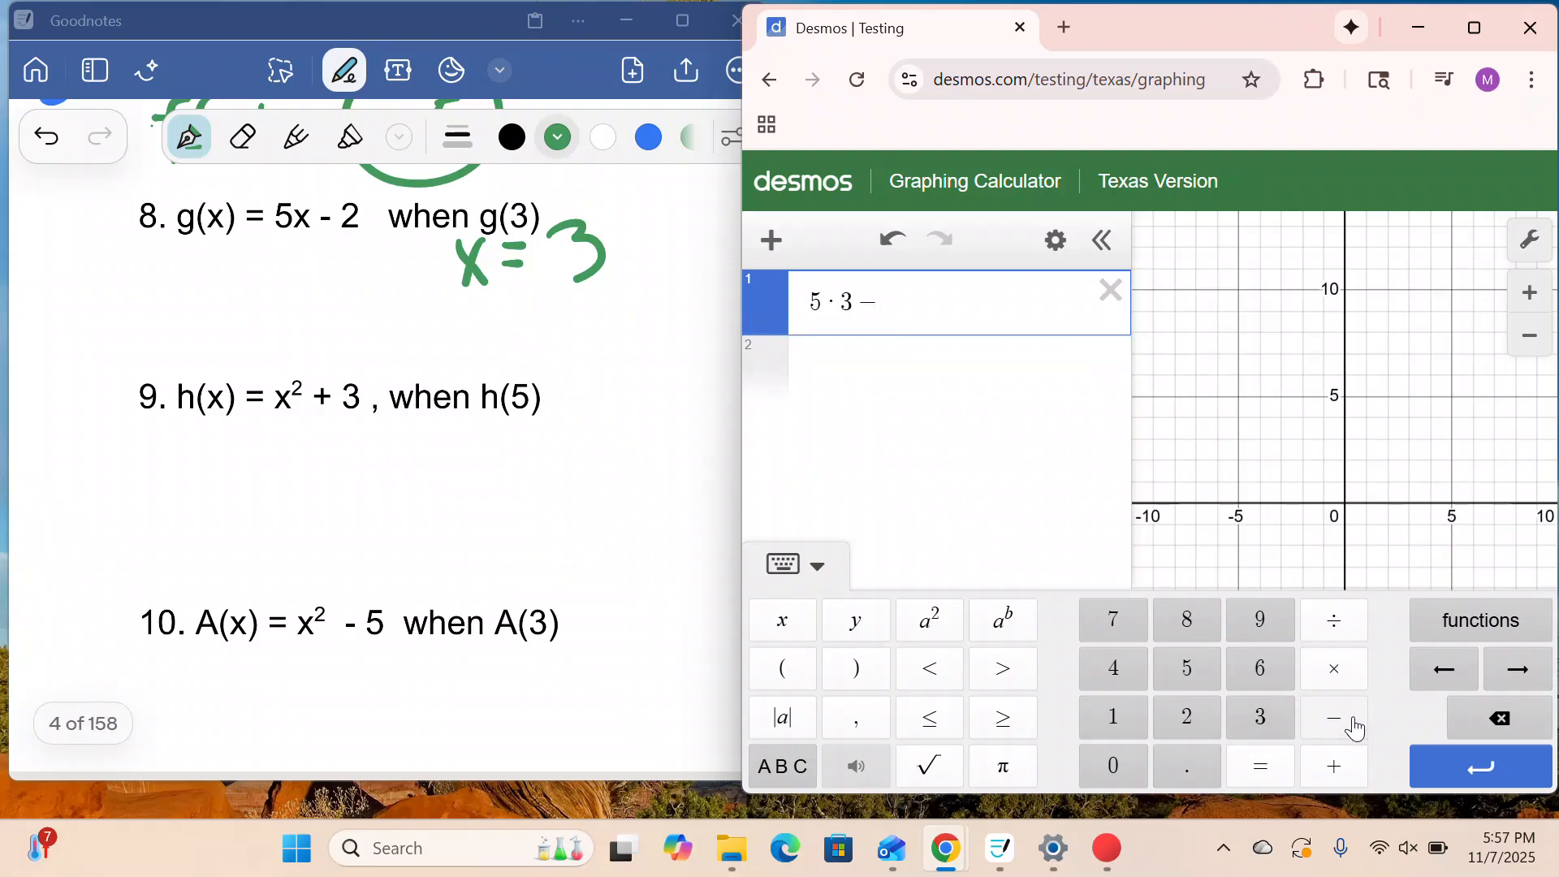
click(1190, 720)
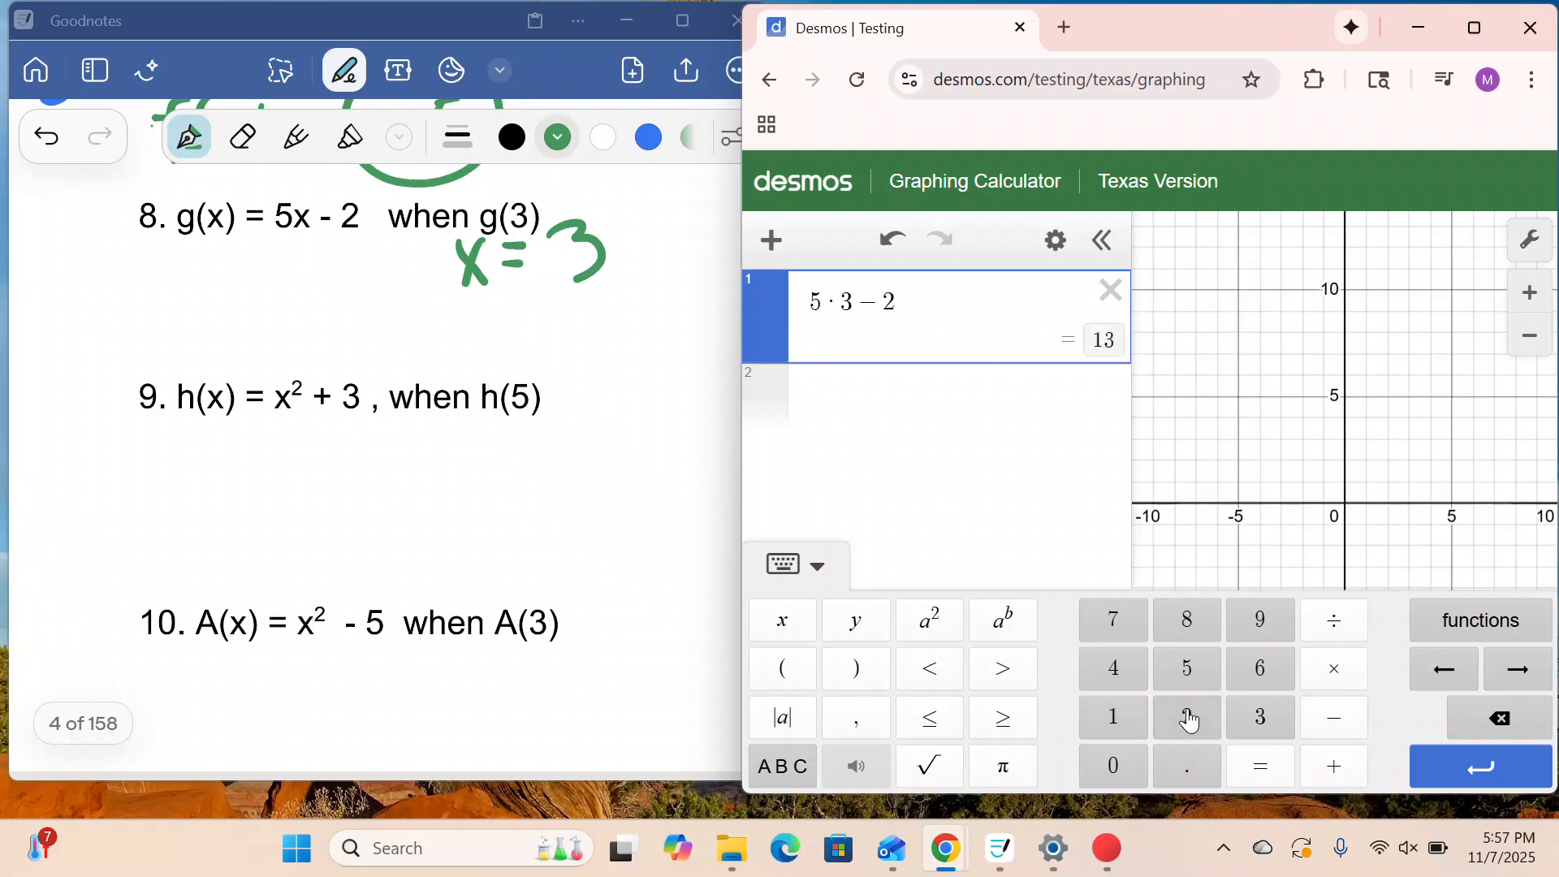
- In Goodnotes, circle g(x) in problem 8 and write a boxed 13 beneath it in green
mouse_move(217, 177)
mouse_down()
mouse_move(203, 177)
mouse_move(213, 257)
mouse_move(202, 168)
mouse_up()
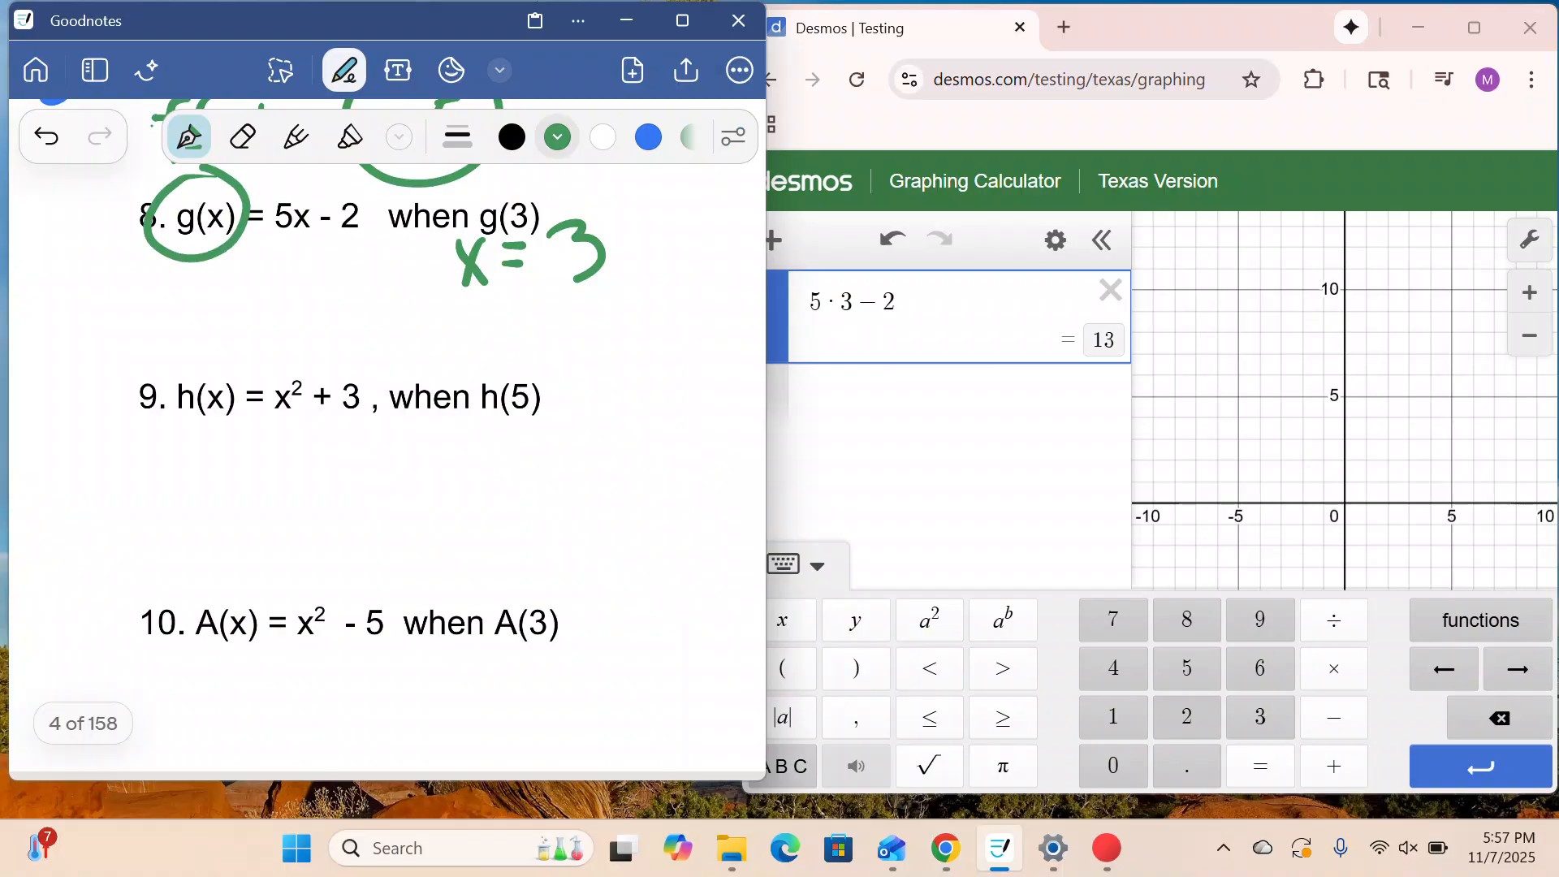
mouse_move(182, 276)
mouse_down()
mouse_move(188, 320)
mouse_move(218, 290)
mouse_move(203, 314)
mouse_up()
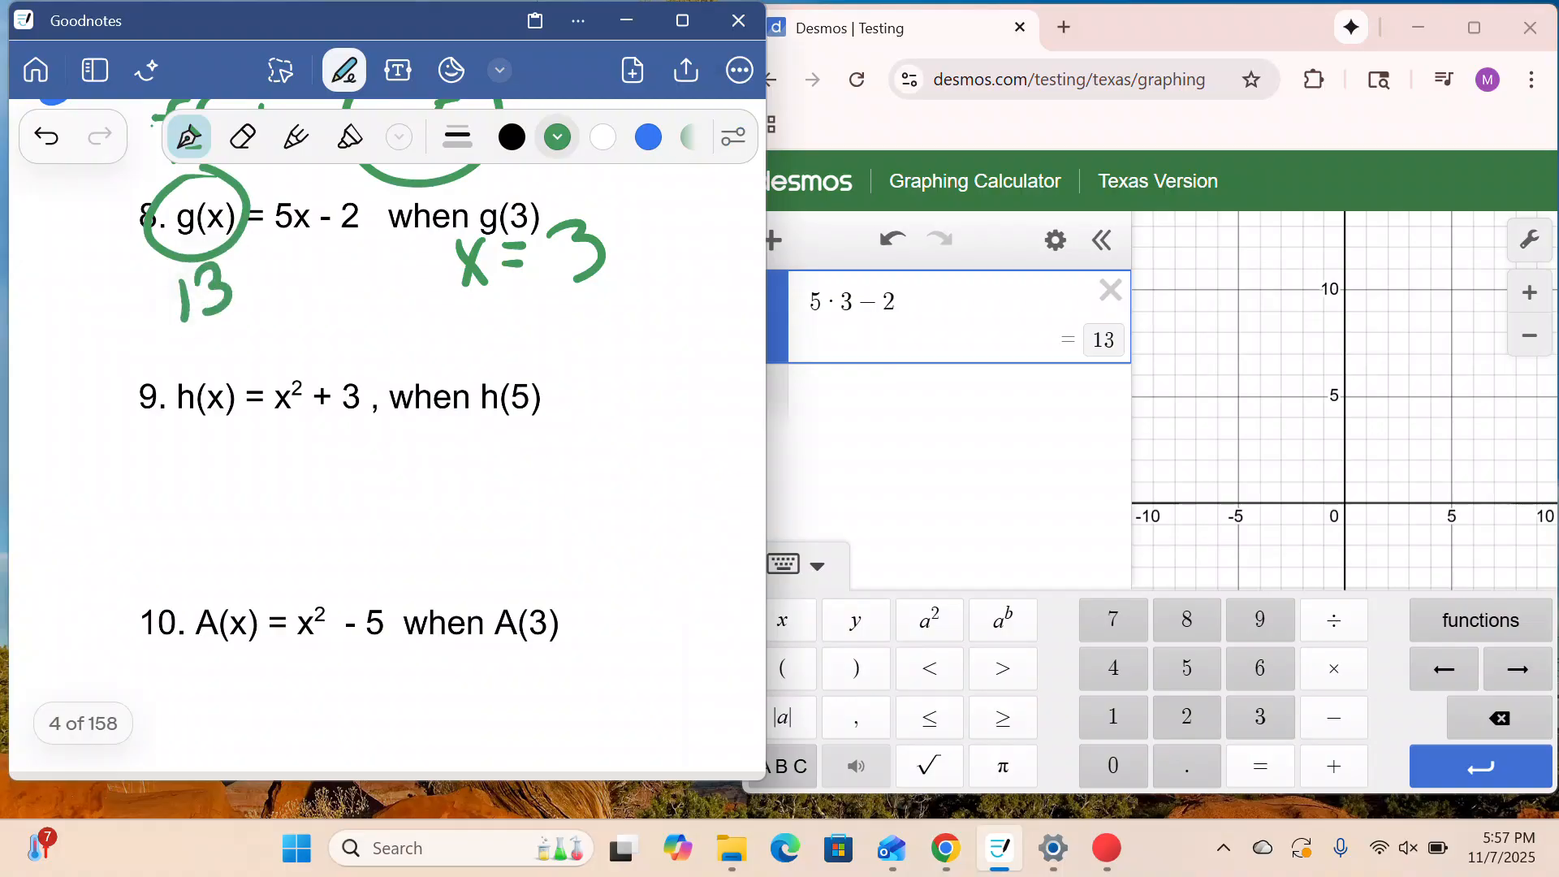
mouse_move(132, 268)
mouse_down()
mouse_move(194, 336)
mouse_move(261, 235)
mouse_move(130, 268)
mouse_up()
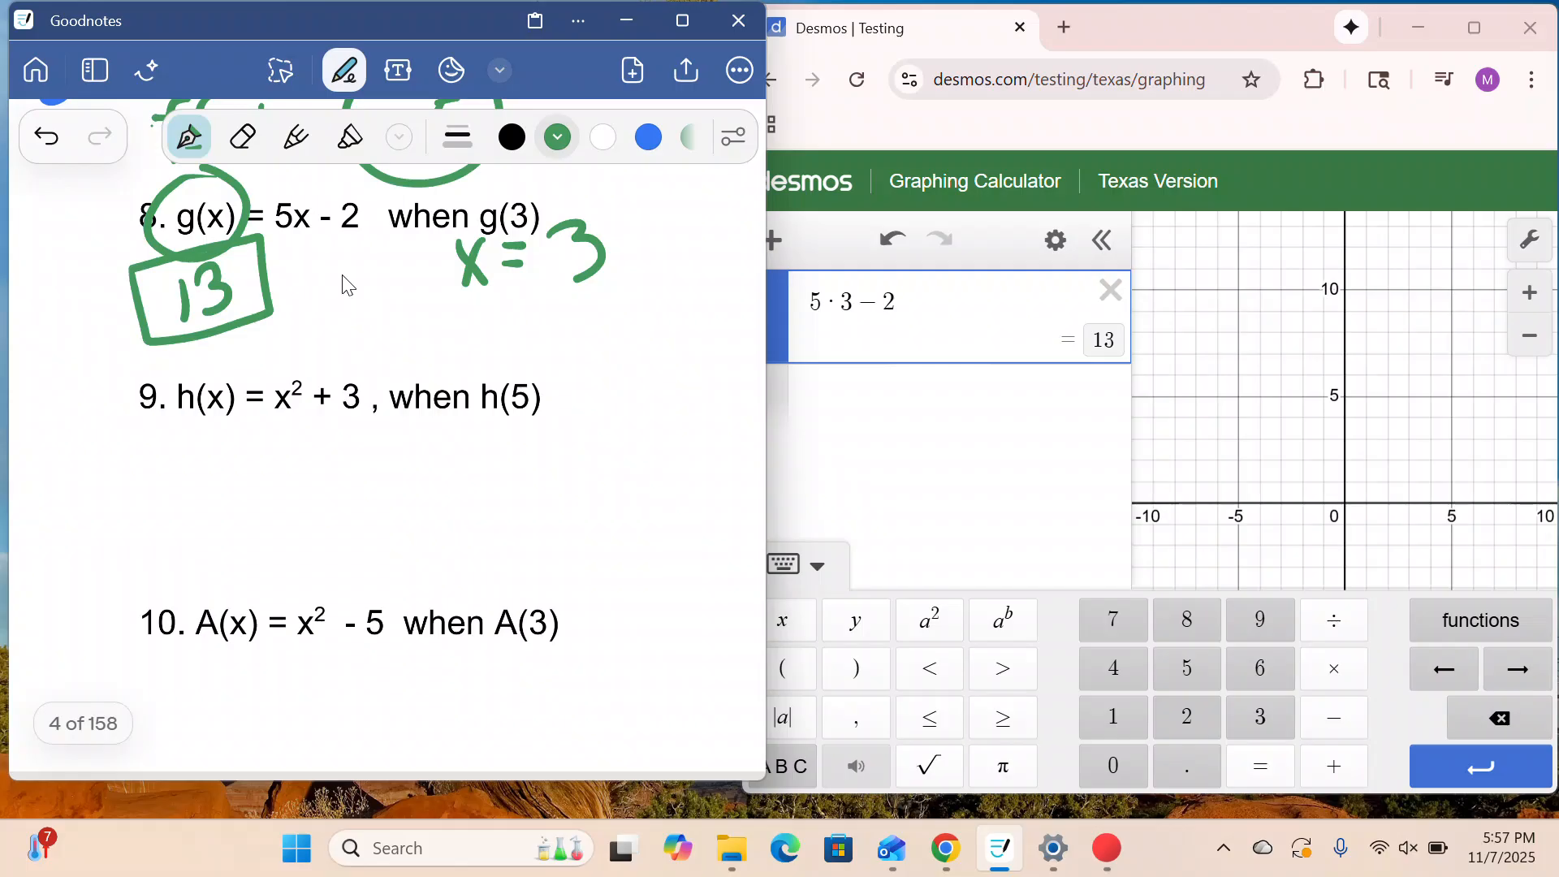
- Write x = 5 in green under h(5) in problem 9
scroll(349, 285, down, 2)
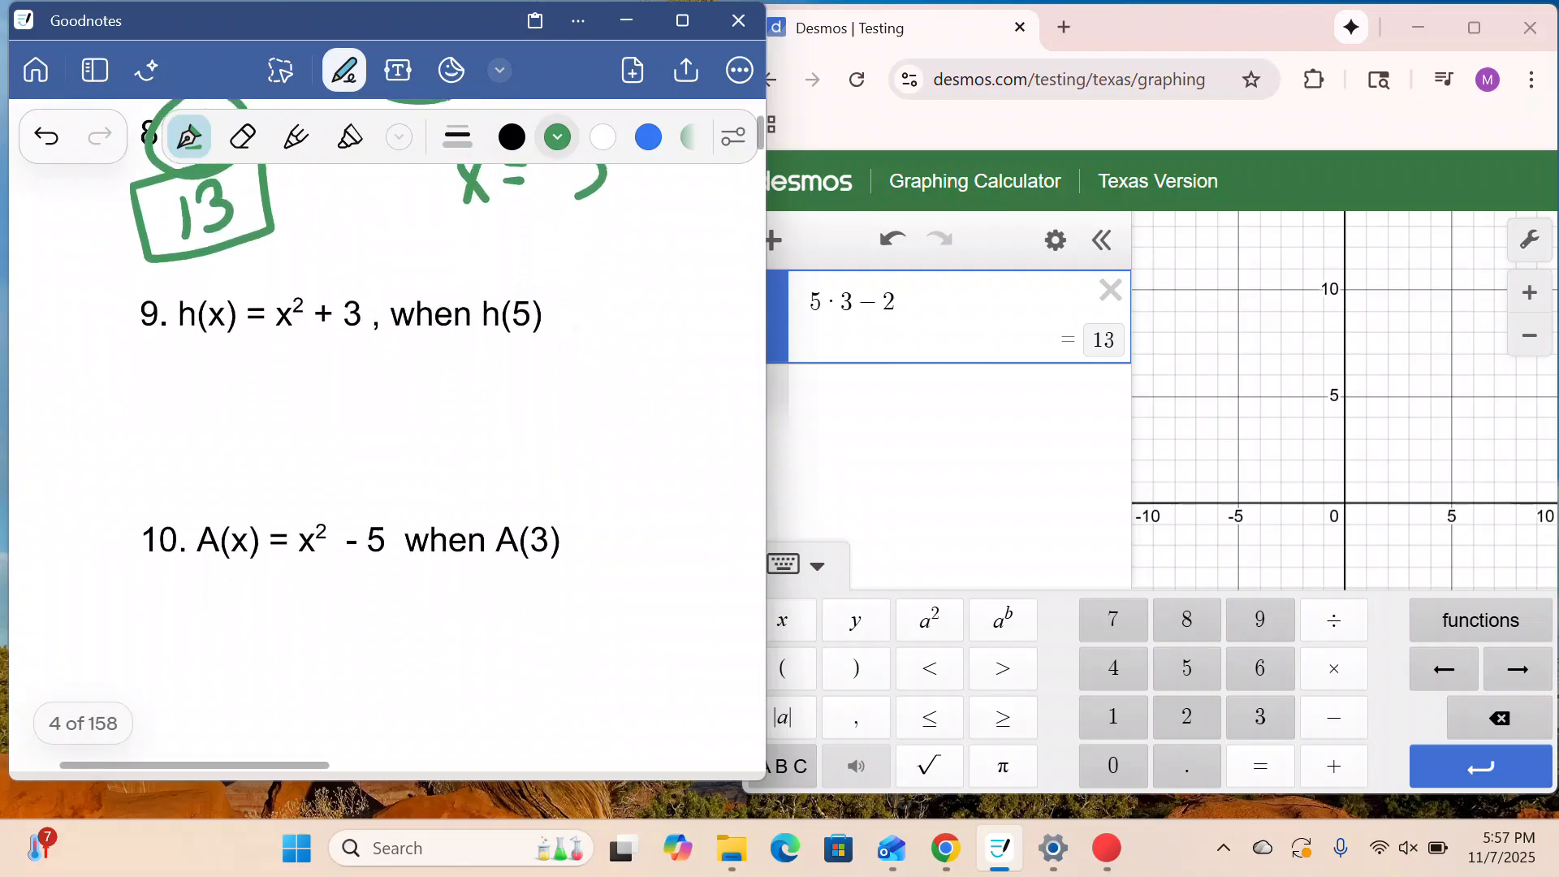
ctrl+scroll(348, 276, up, 2)
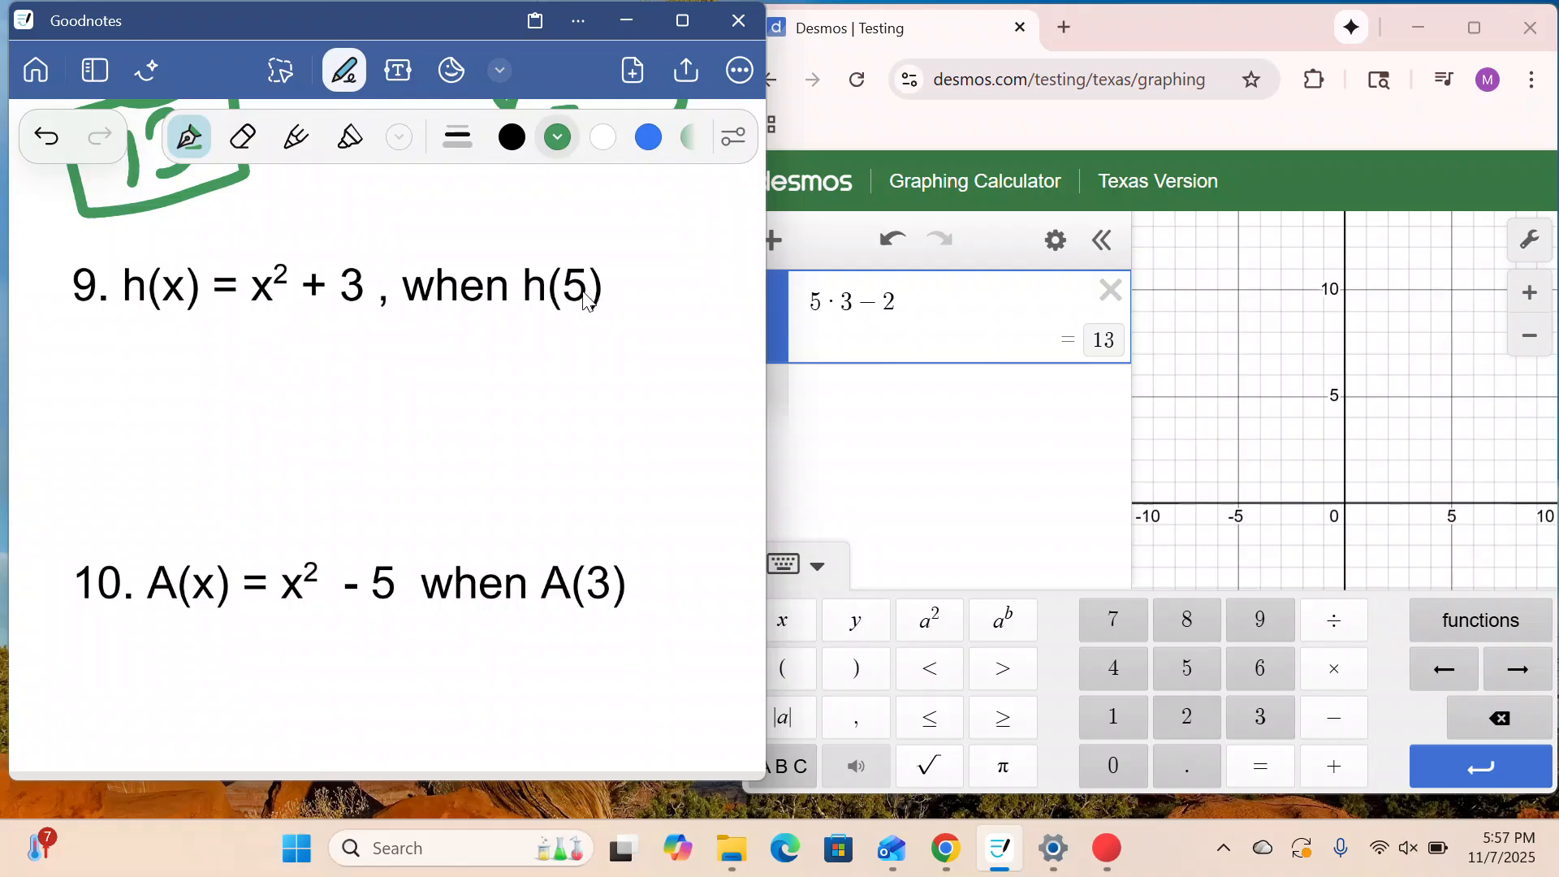
mouse_move(483, 329)
mouse_down()
mouse_move(520, 372)
mouse_move(485, 376)
mouse_move(549, 330)
mouse_move(550, 349)
mouse_move(607, 329)
mouse_move(598, 358)
mouse_move(634, 306)
mouse_up()
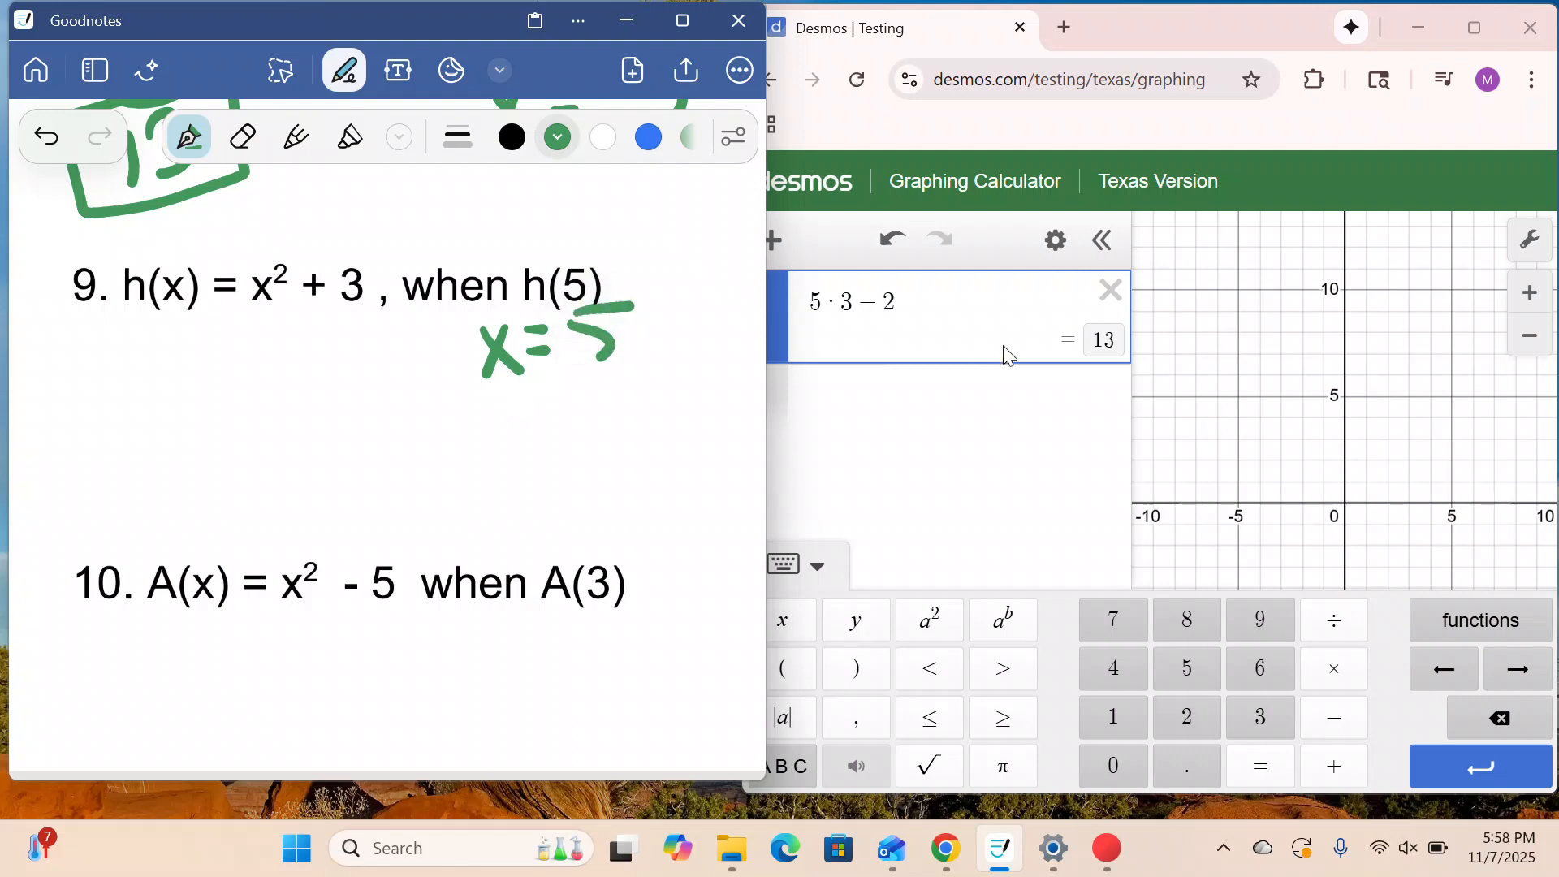
- Replace the expression in the Desmos calculator with 5² + 3 to evaluate h(5)
click(1112, 302)
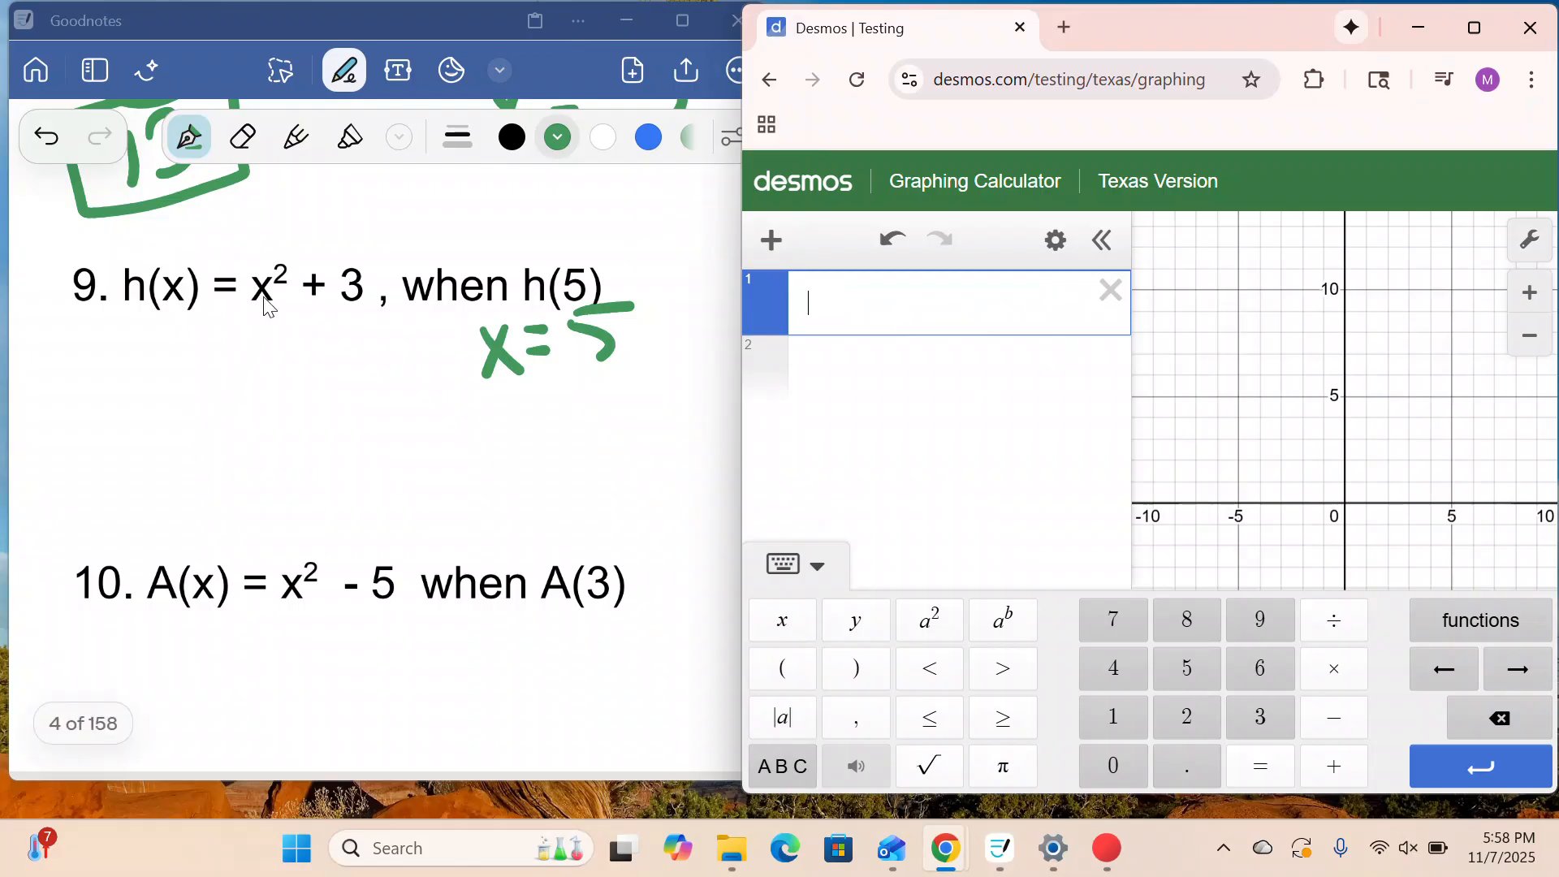
click(1190, 672)
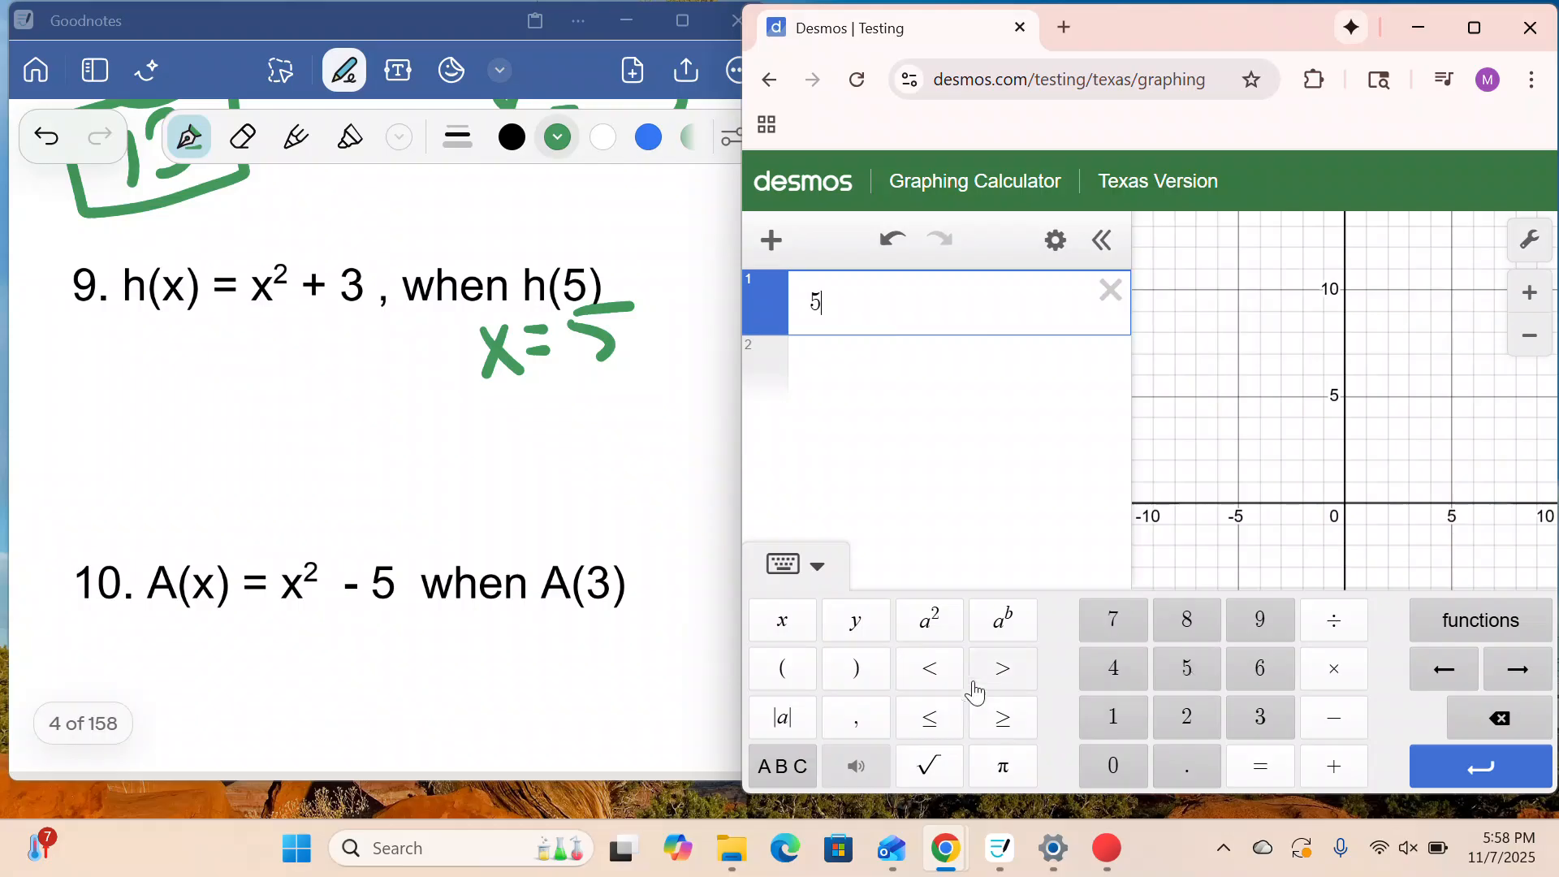
click(932, 621)
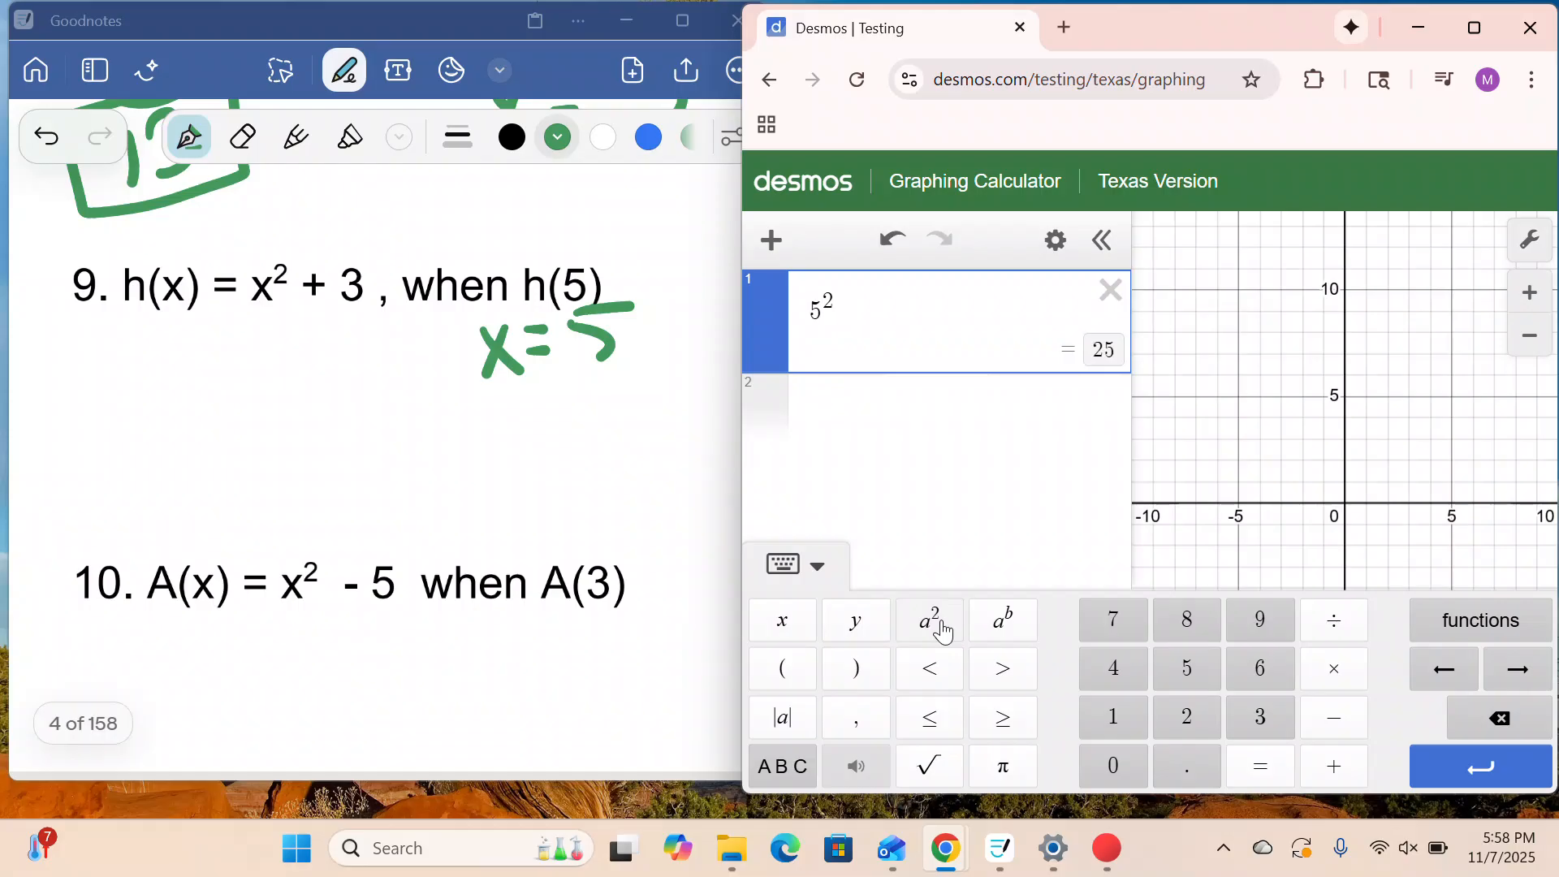
click(1338, 767)
click(1284, 733)
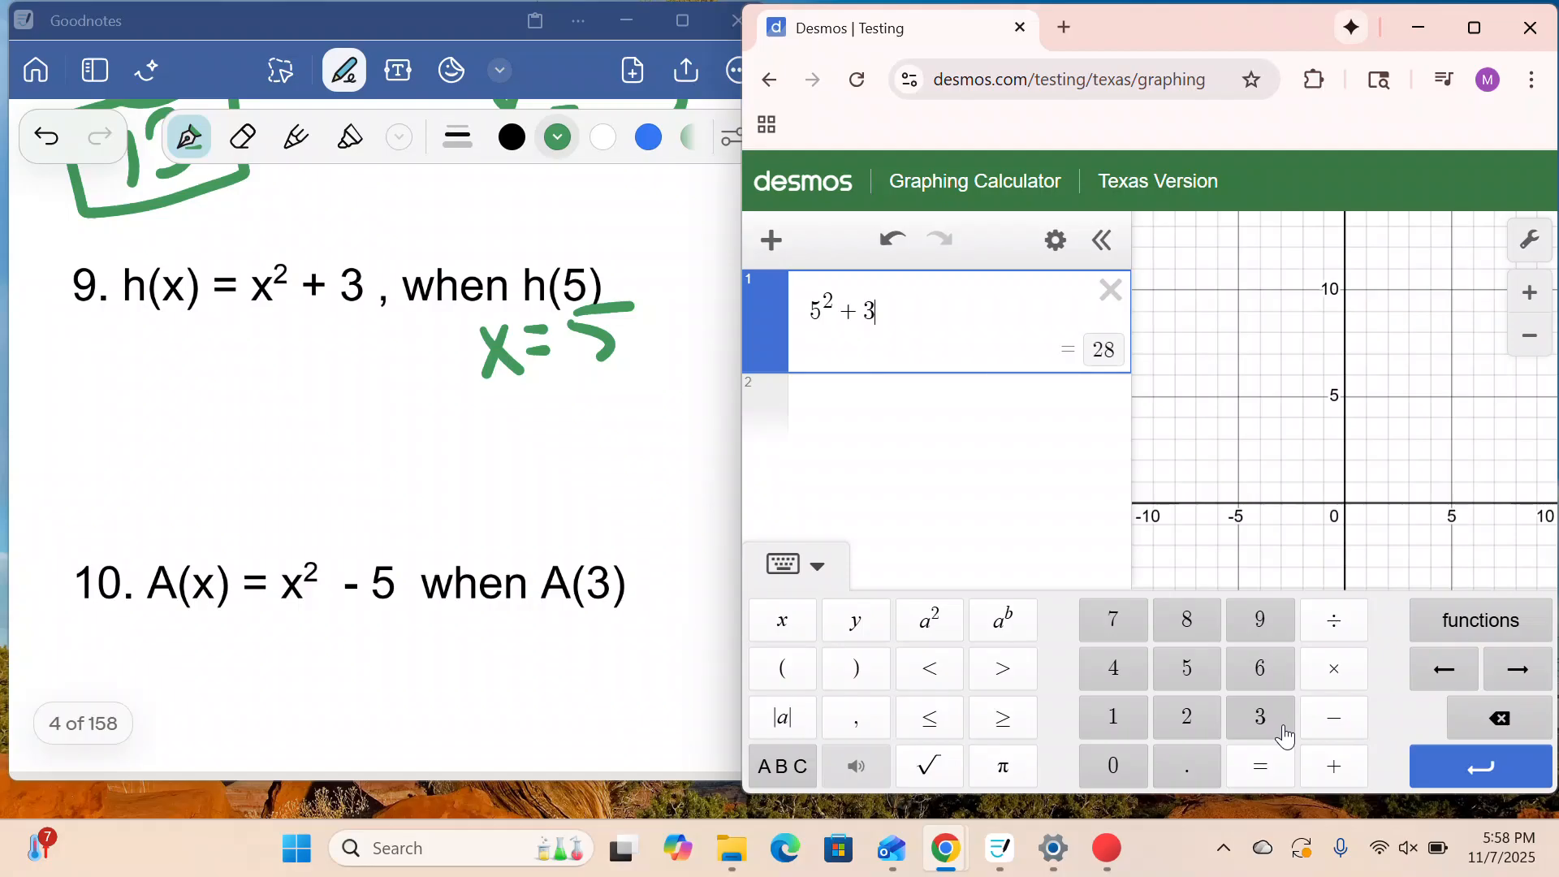
- In Goodnotes, write 28 in green beneath h(x) in problem 9 and circle it
mouse_move(202, 334)
mouse_down()
mouse_move(203, 403)
mouse_move(232, 395)
mouse_up()
mouse_move(260, 329)
mouse_down()
mouse_move(252, 395)
mouse_move(261, 333)
mouse_up()
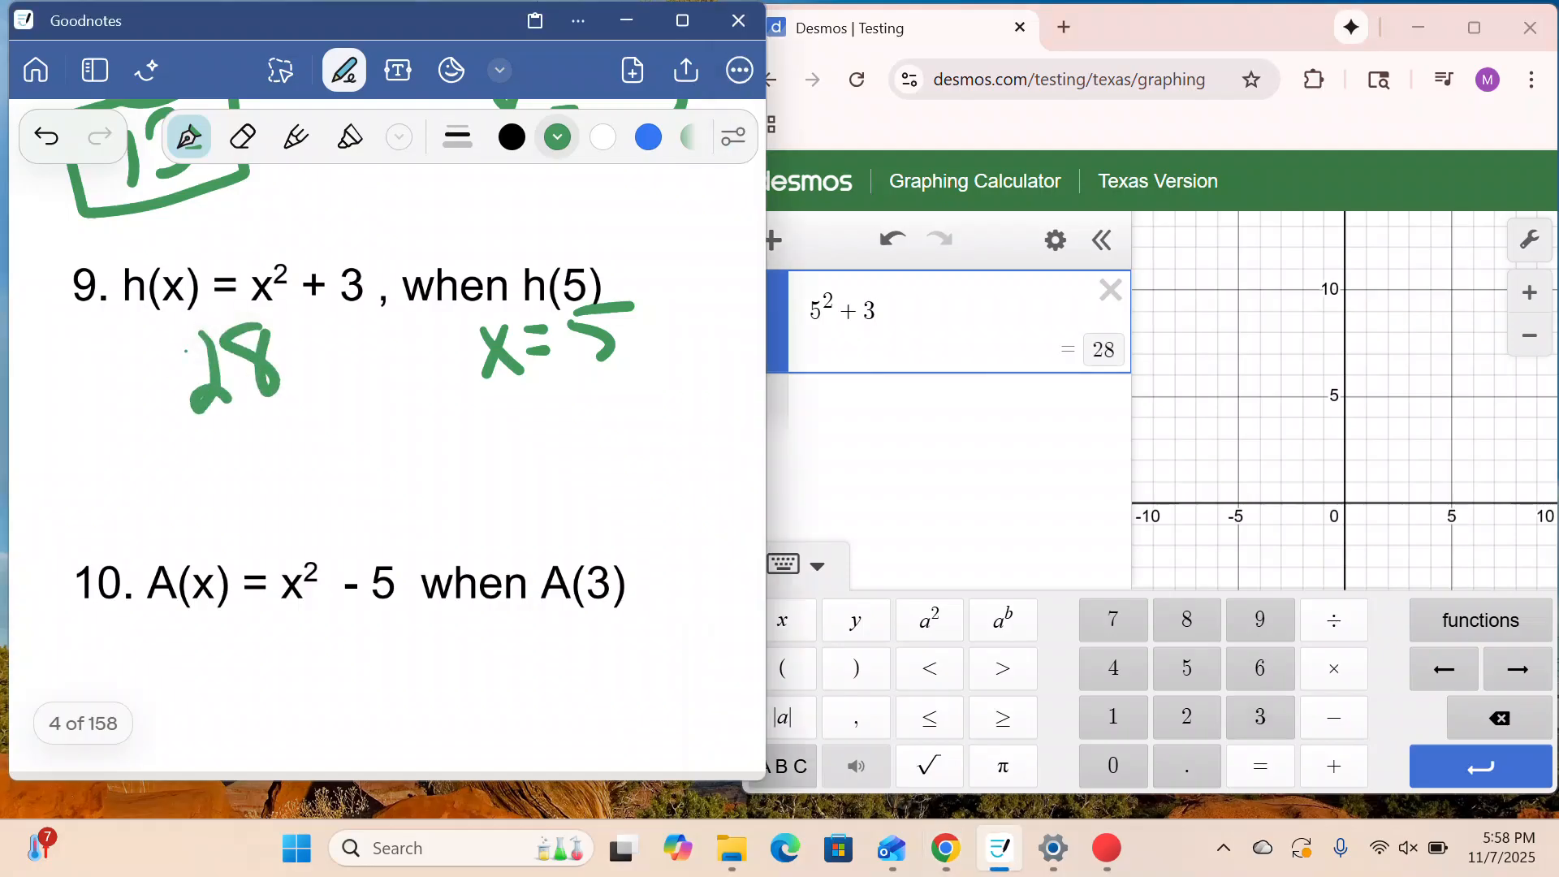
mouse_move(219, 284)
mouse_down()
mouse_move(349, 325)
mouse_move(167, 294)
mouse_up()
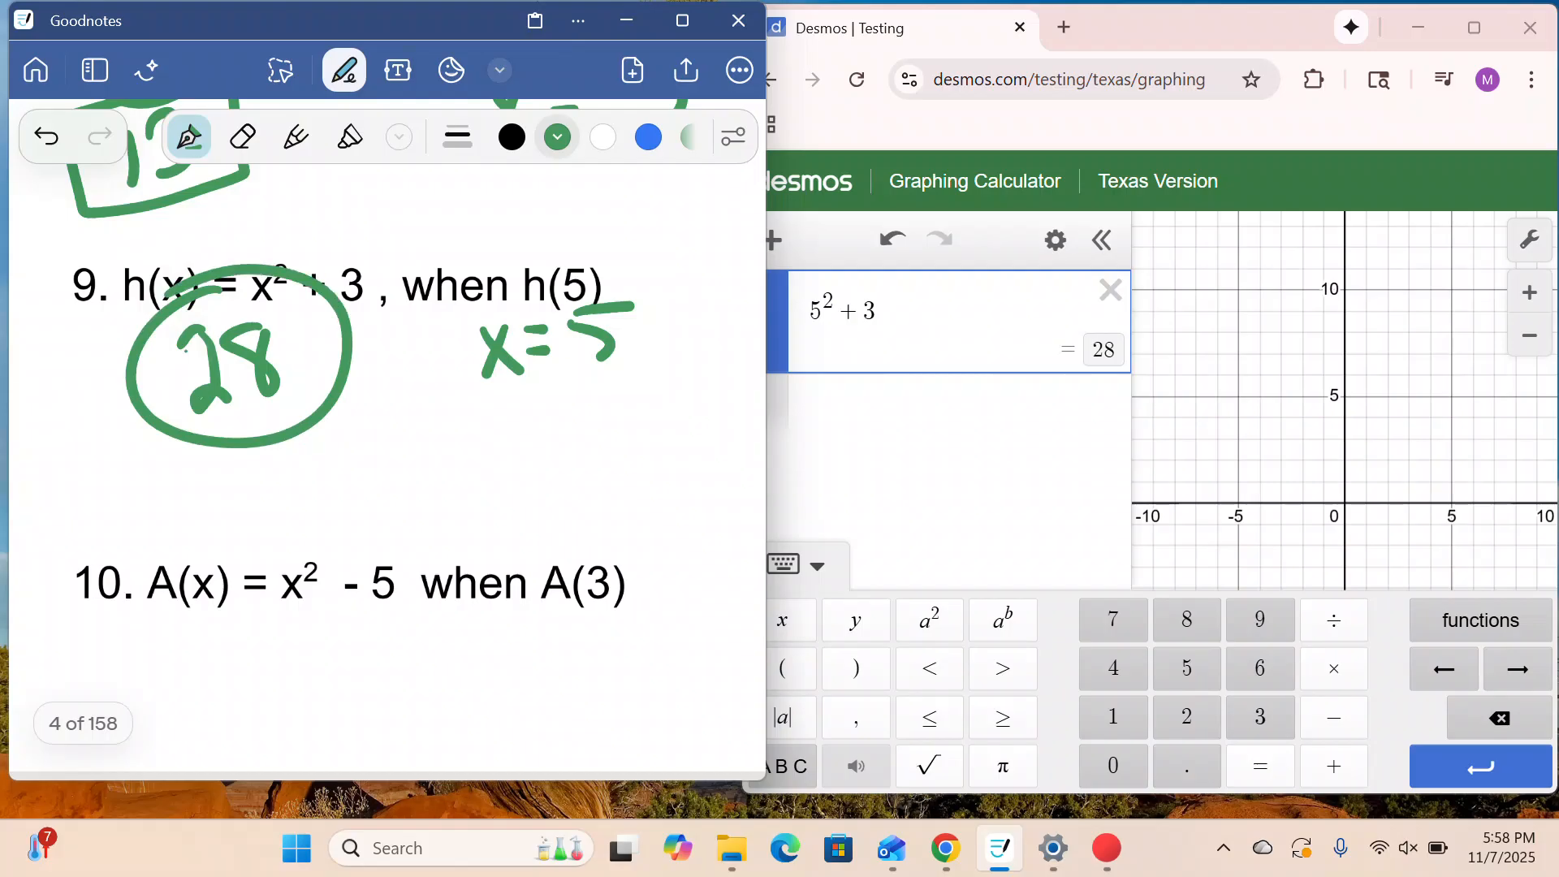
- In problem 10, draw a blue arrow down from the 3 in A(3) and write x = 3 beneath it
scroll(386, 438, down, 3)
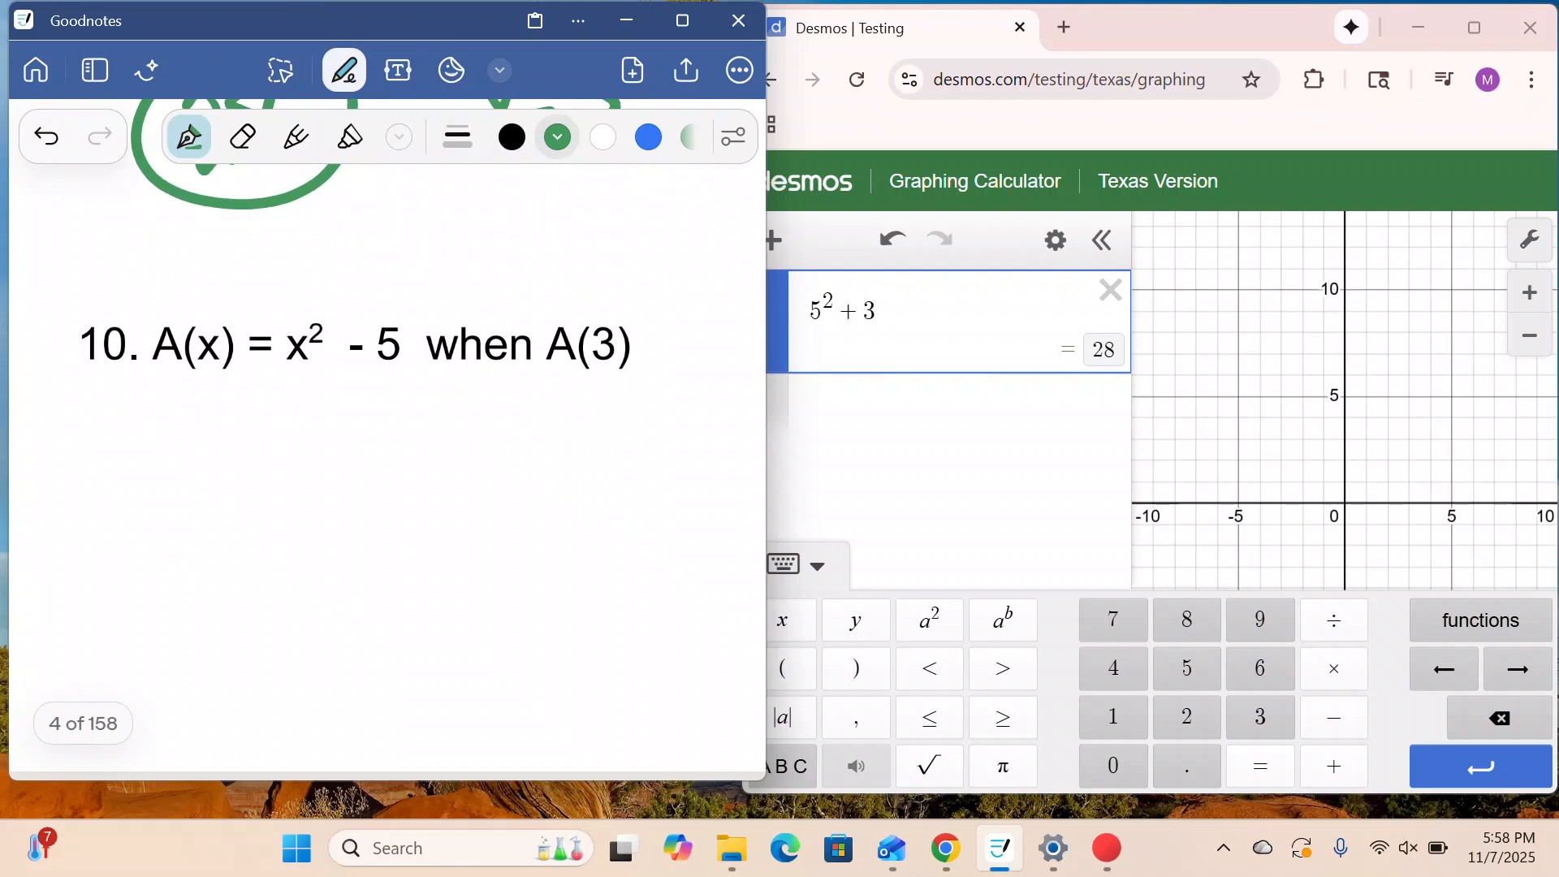
click(648, 137)
drag(602, 362, 601, 405)
drag(493, 439, 534, 481)
mouse_move(517, 420)
mouse_down()
mouse_move(494, 484)
mouse_move(564, 438)
mouse_up()
mouse_move(538, 460)
mouse_down()
mouse_move(571, 459)
mouse_move(594, 431)
mouse_move(583, 485)
mouse_up()
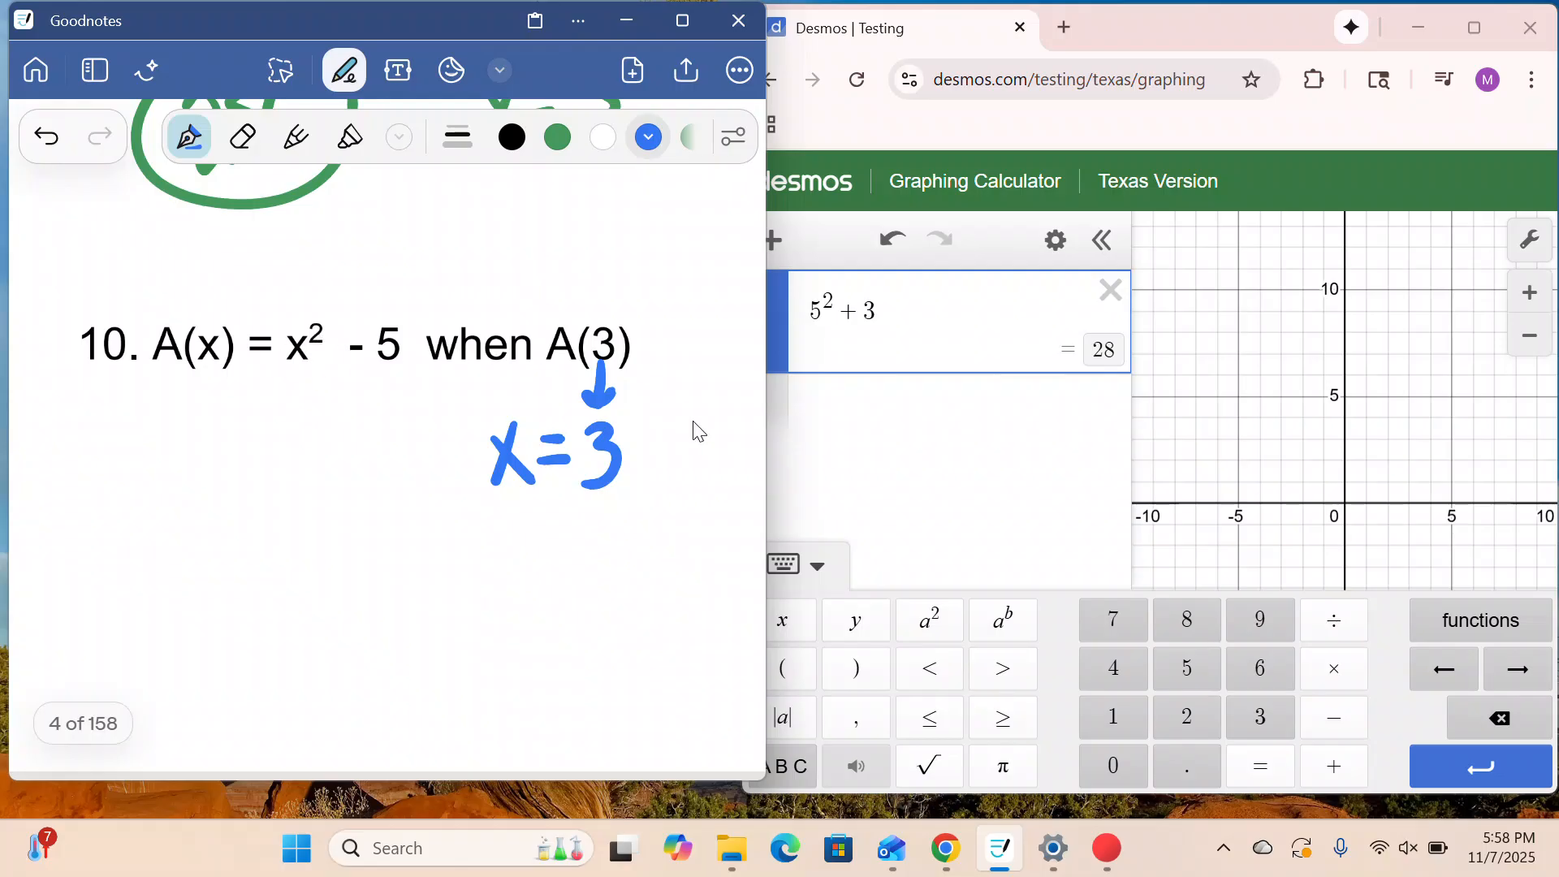
- Replace the expression in the Desmos calculator with 3² - 5 to evaluate A(3)
click(1106, 294)
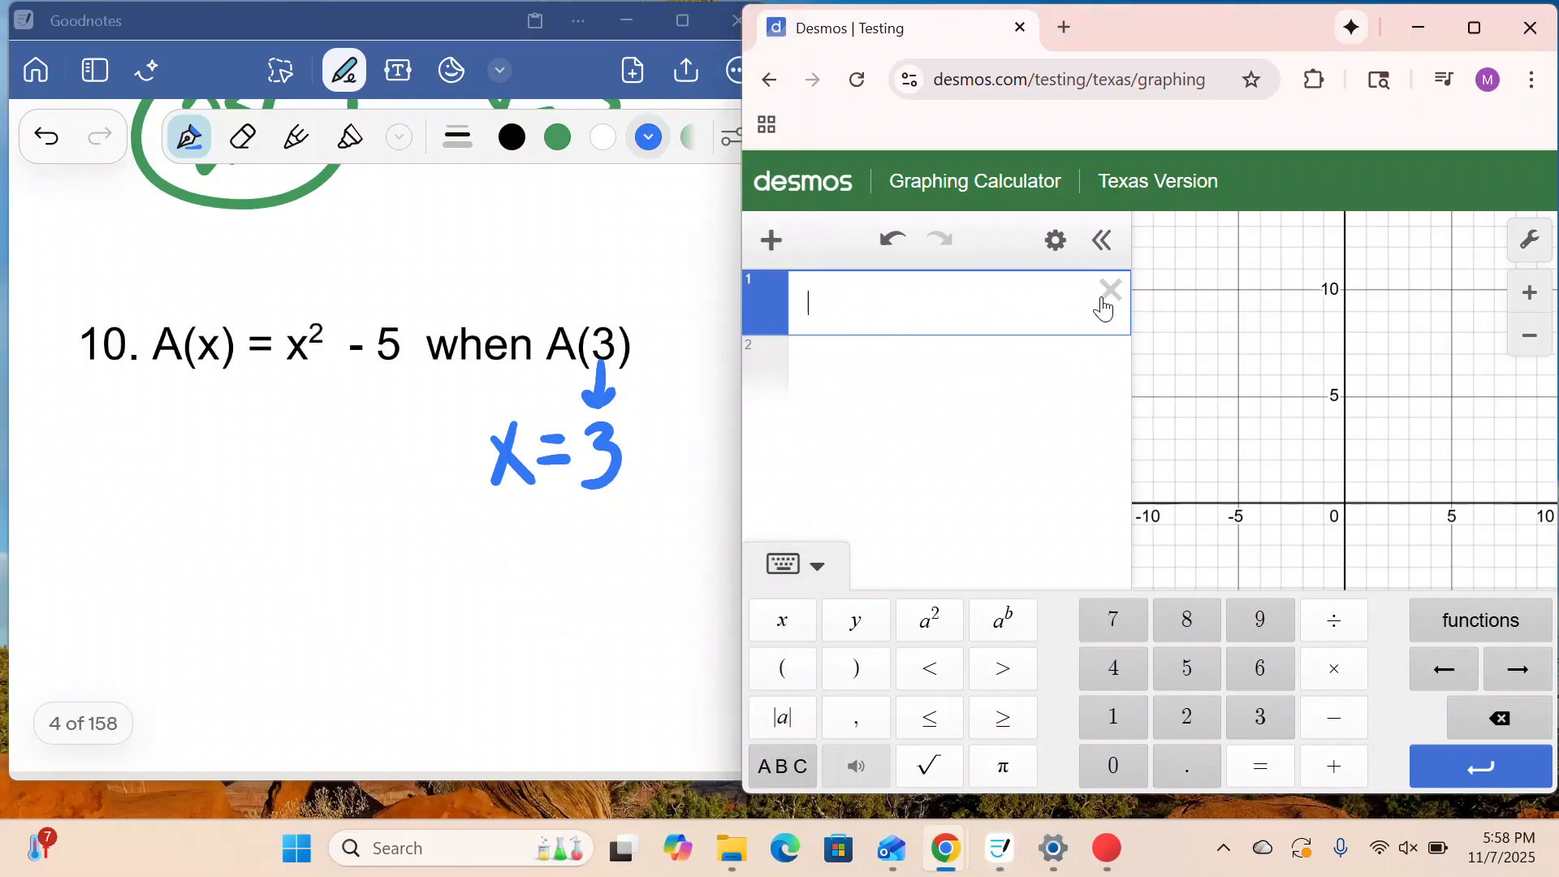
click(1261, 715)
click(939, 632)
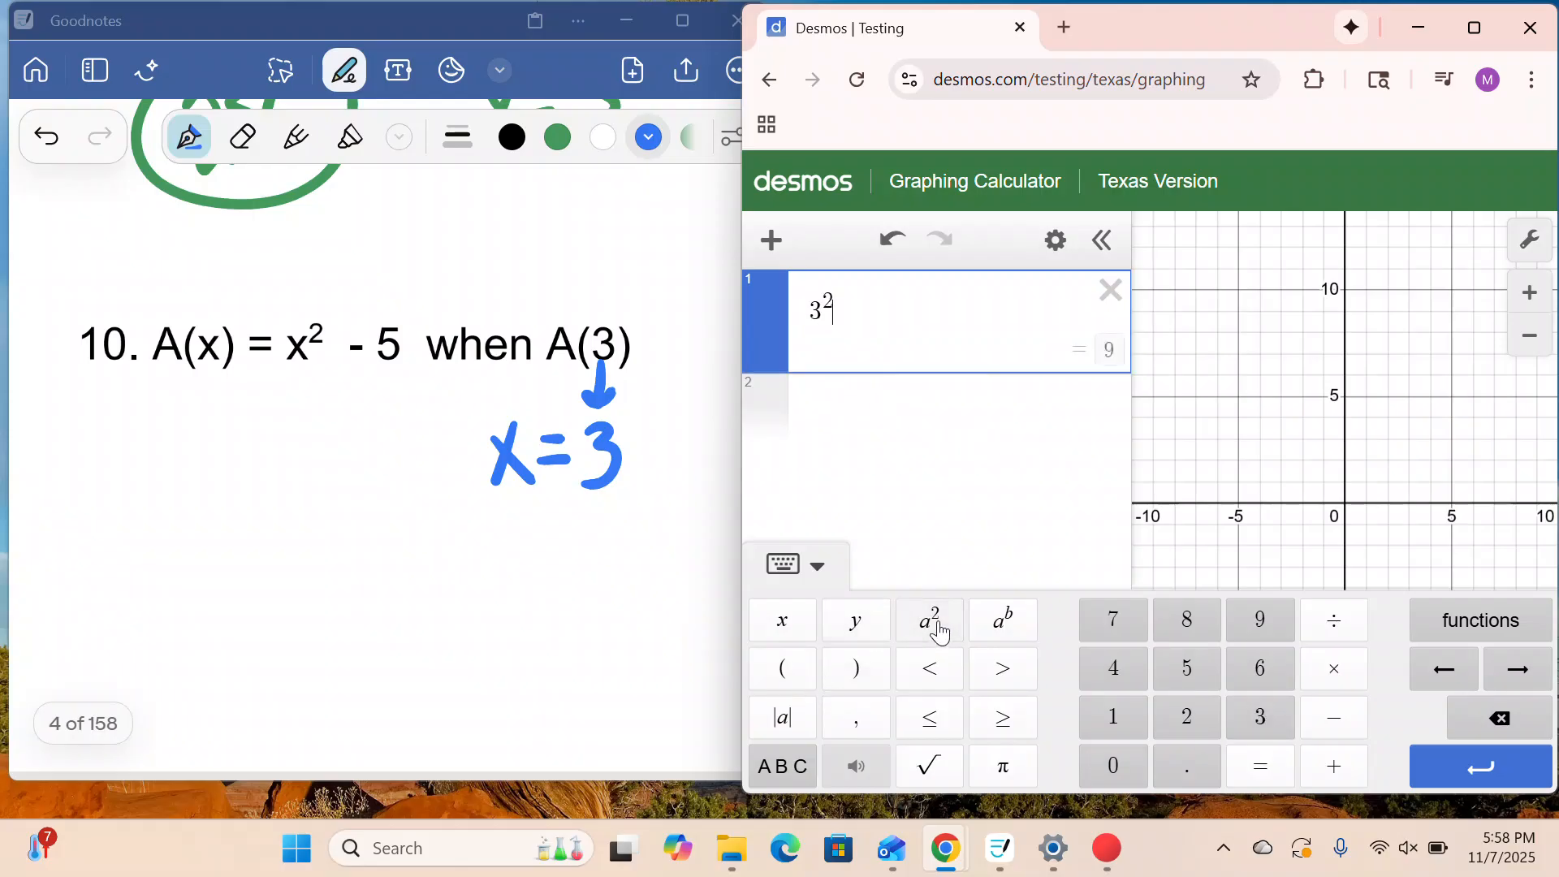
click(1332, 714)
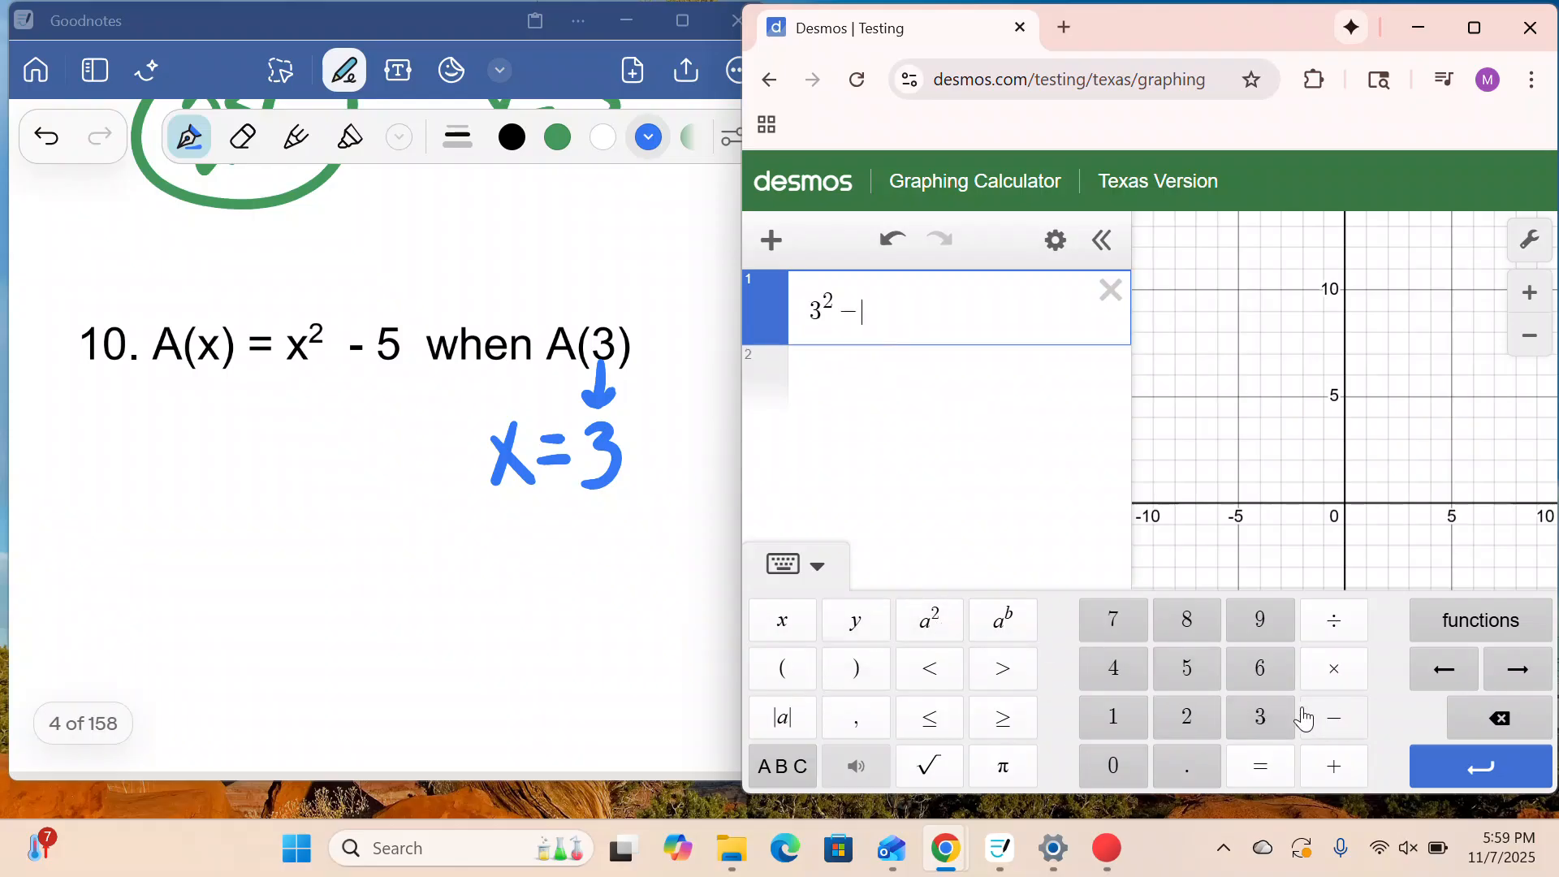
click(1185, 674)
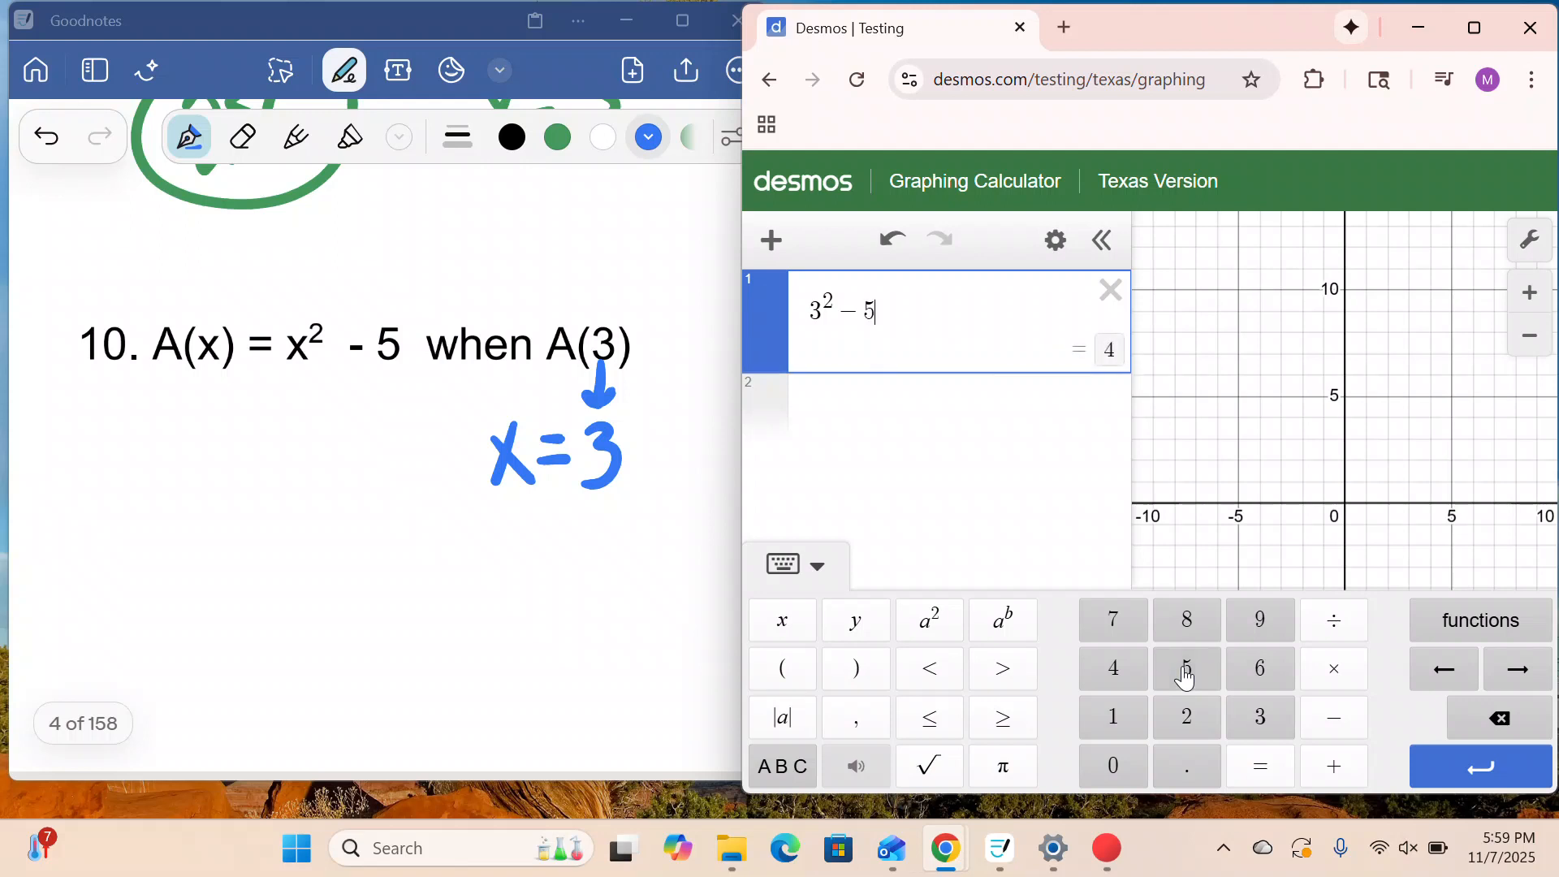
- In Goodnotes, write a boxed 4 in blue beneath A(x) in problem 10
mouse_move(223, 429)
mouse_down()
mouse_move(225, 460)
mouse_move(270, 462)
mouse_move(264, 504)
mouse_up()
mouse_move(174, 418)
mouse_down()
mouse_move(222, 557)
mouse_move(265, 377)
mouse_move(178, 419)
mouse_up()
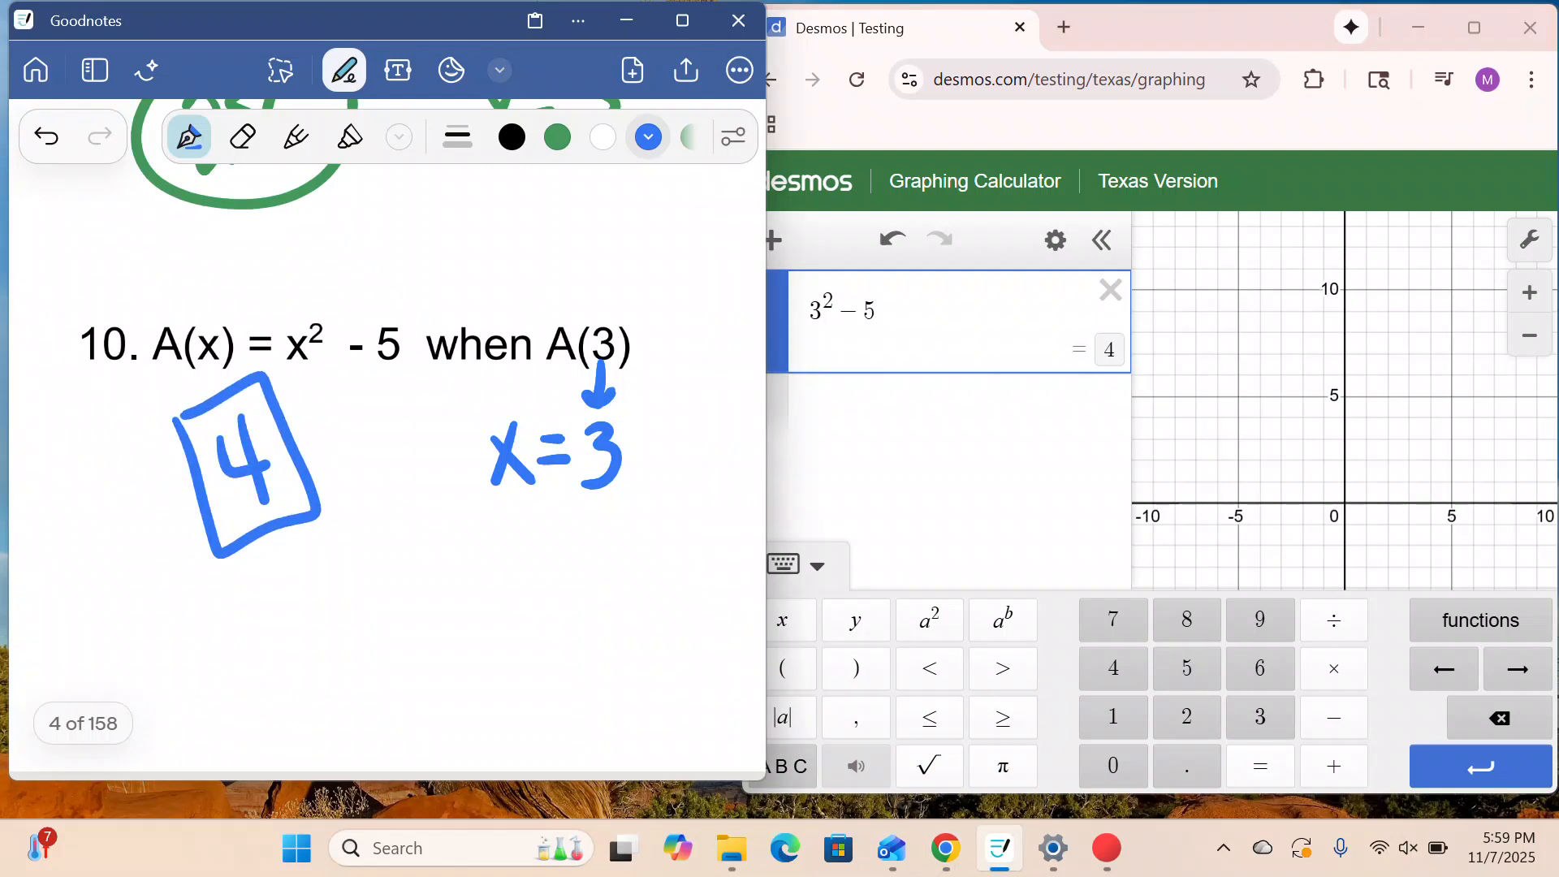
- In problem 11, write x = 6 in blue under B(6) and add check marks above B(6) and B(x)
scroll(565, 485, down, 10)
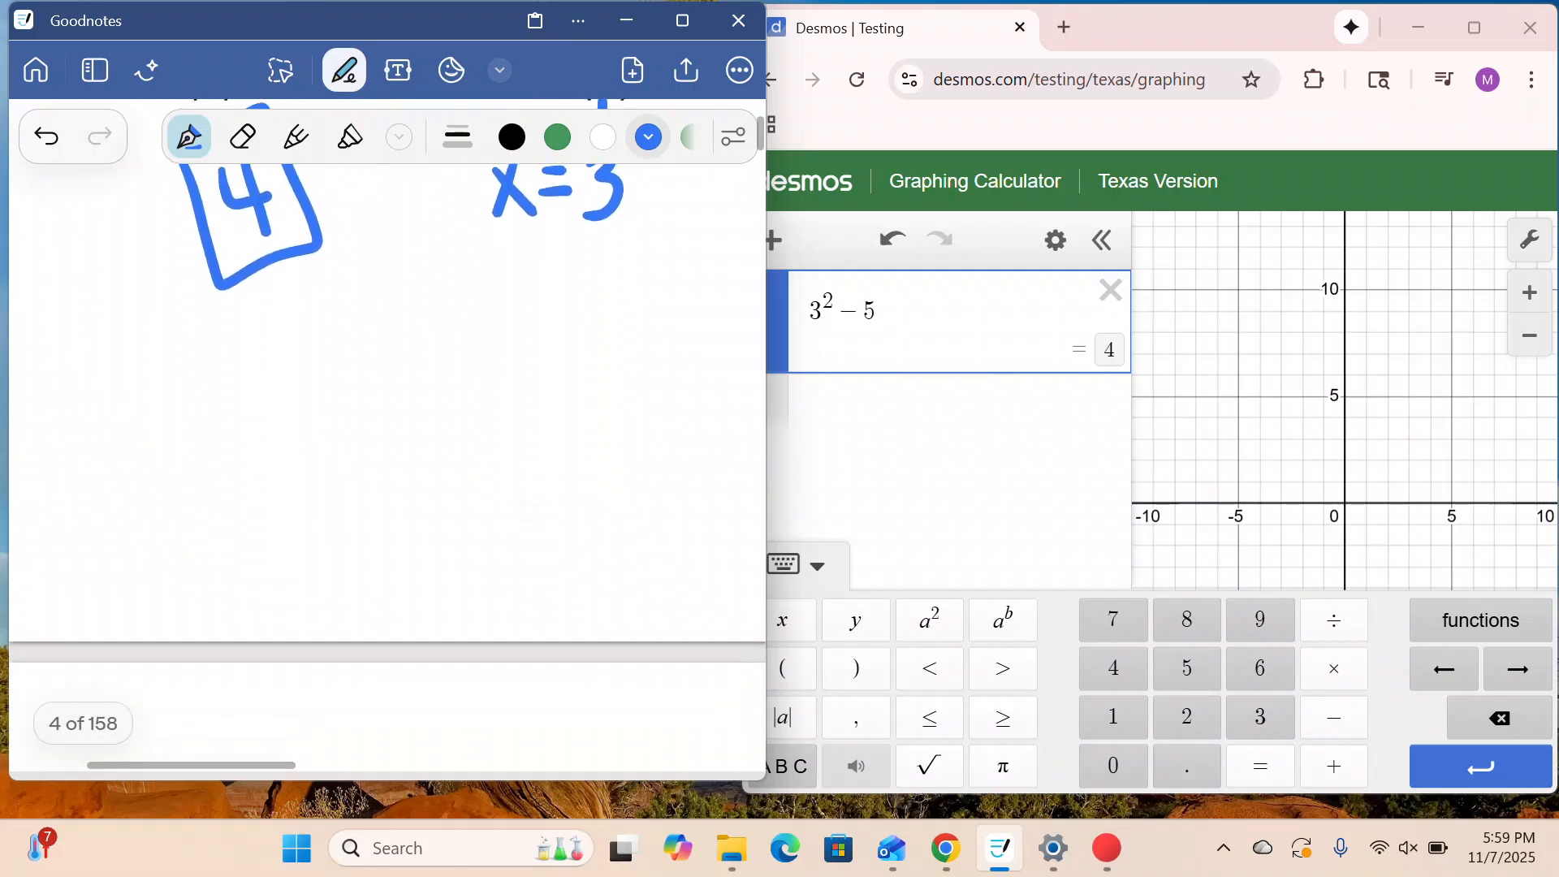
scroll(564, 485, down, 3)
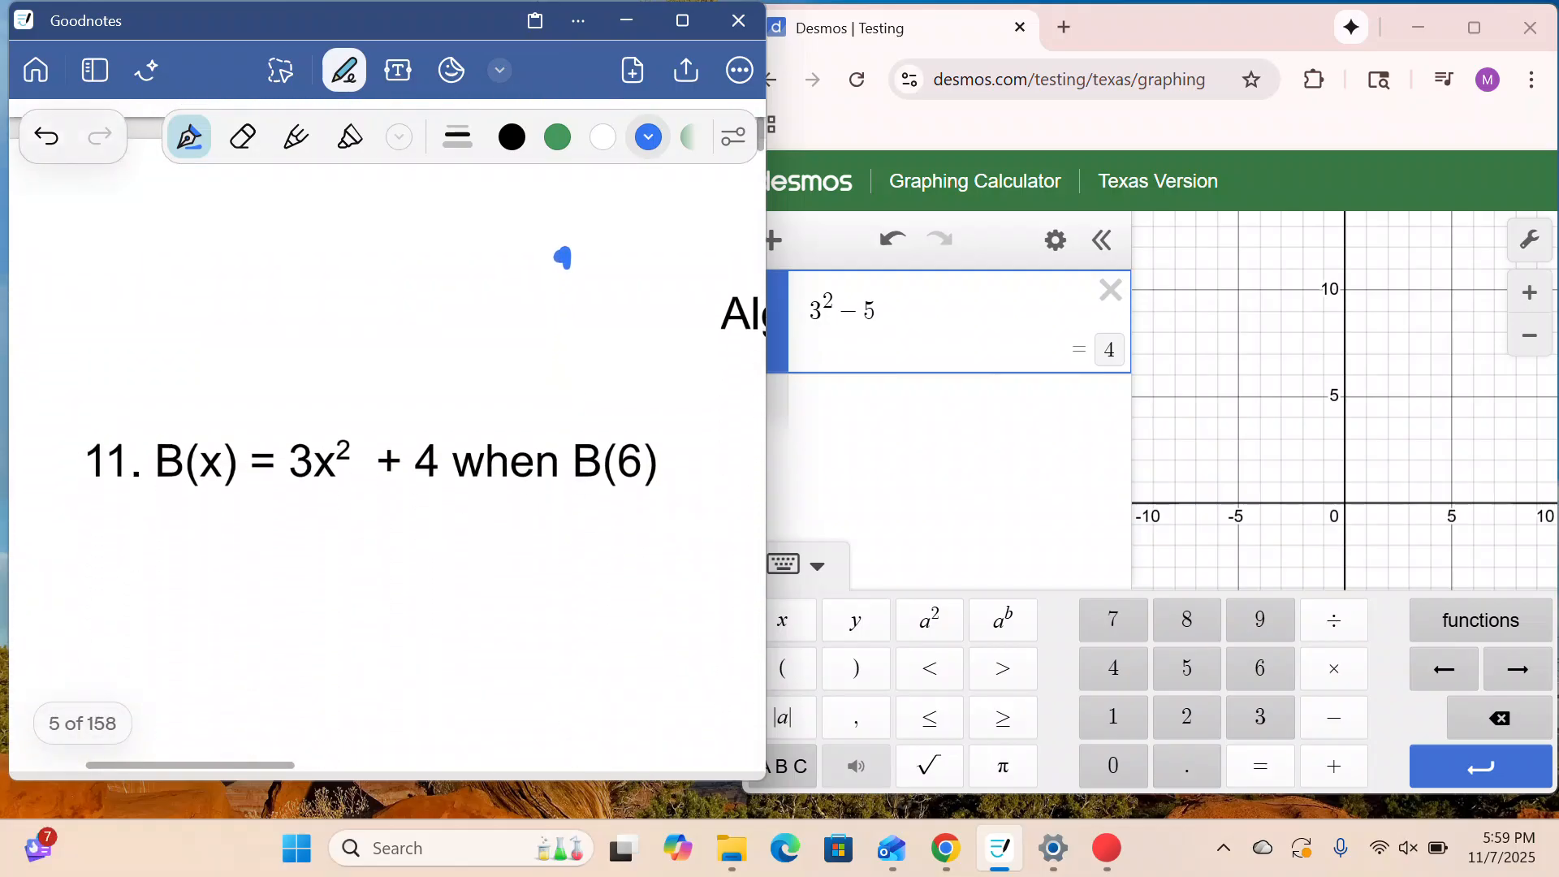
scroll(403, 460, up, 2)
scroll(387, 439, up, 1)
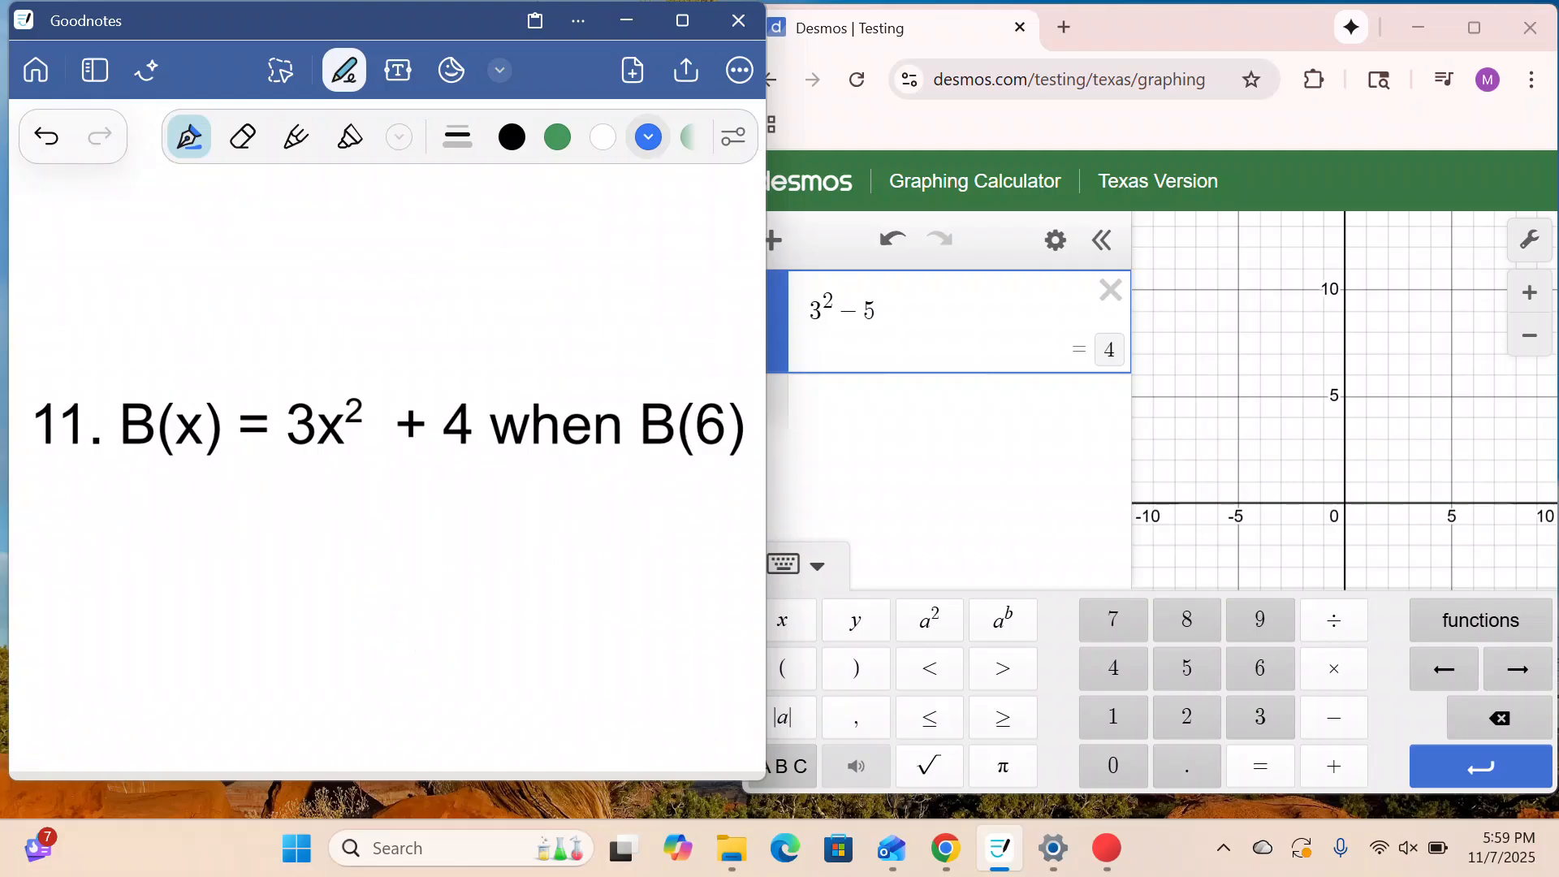
scroll(761, 244, right, 3)
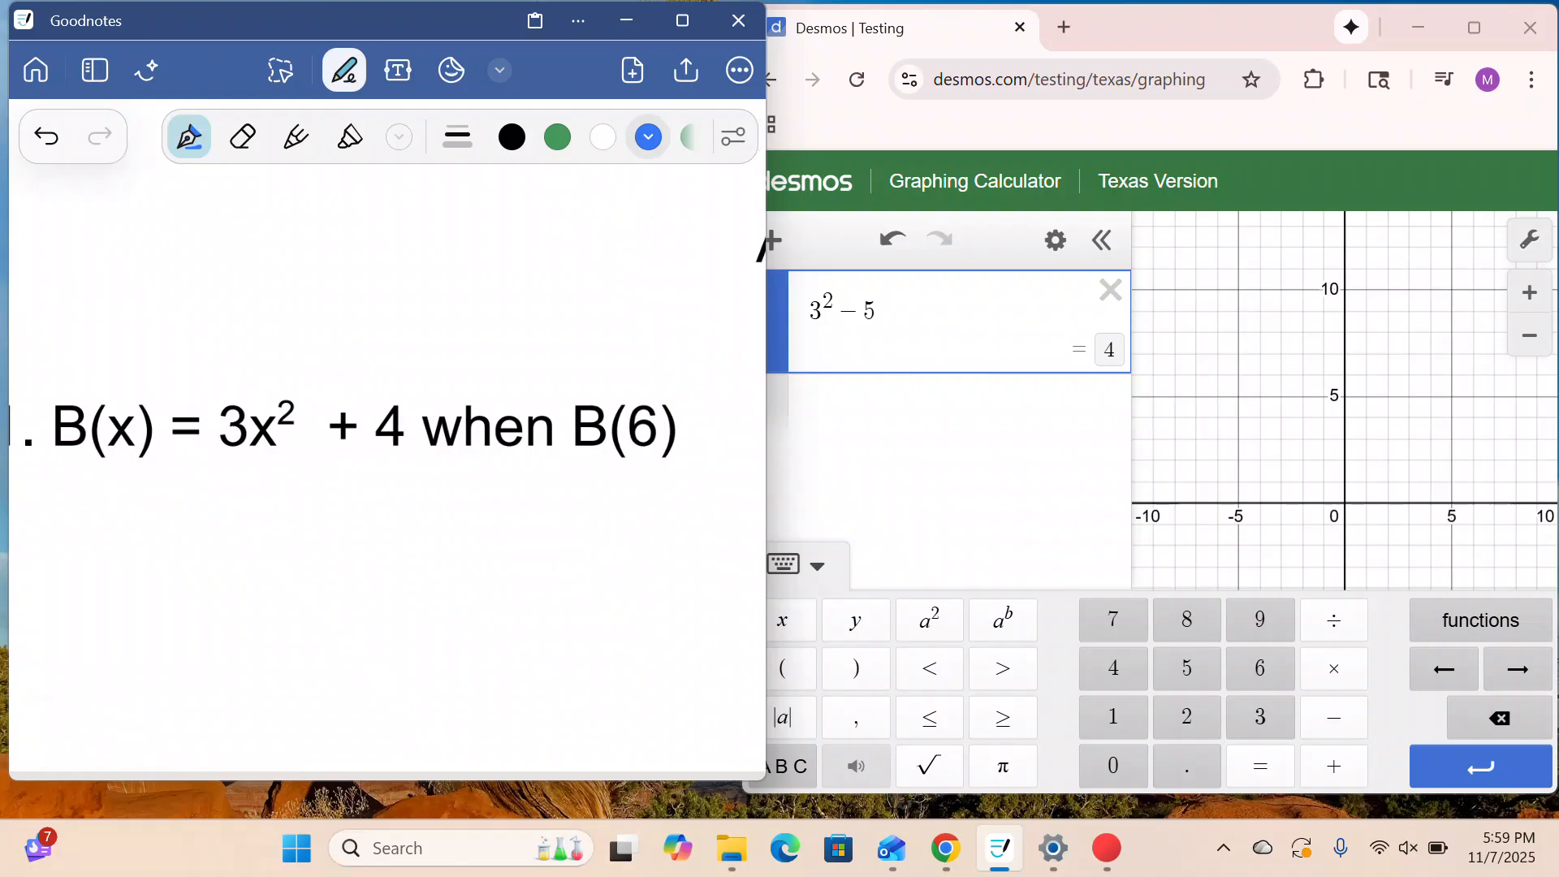
mouse_move(504, 481)
mouse_down()
mouse_move(539, 529)
mouse_move(515, 527)
mouse_move(508, 550)
mouse_up()
mouse_move(551, 488)
mouse_down()
mouse_move(591, 480)
mouse_move(612, 551)
mouse_move(616, 532)
mouse_up()
drag(634, 345, 690, 329)
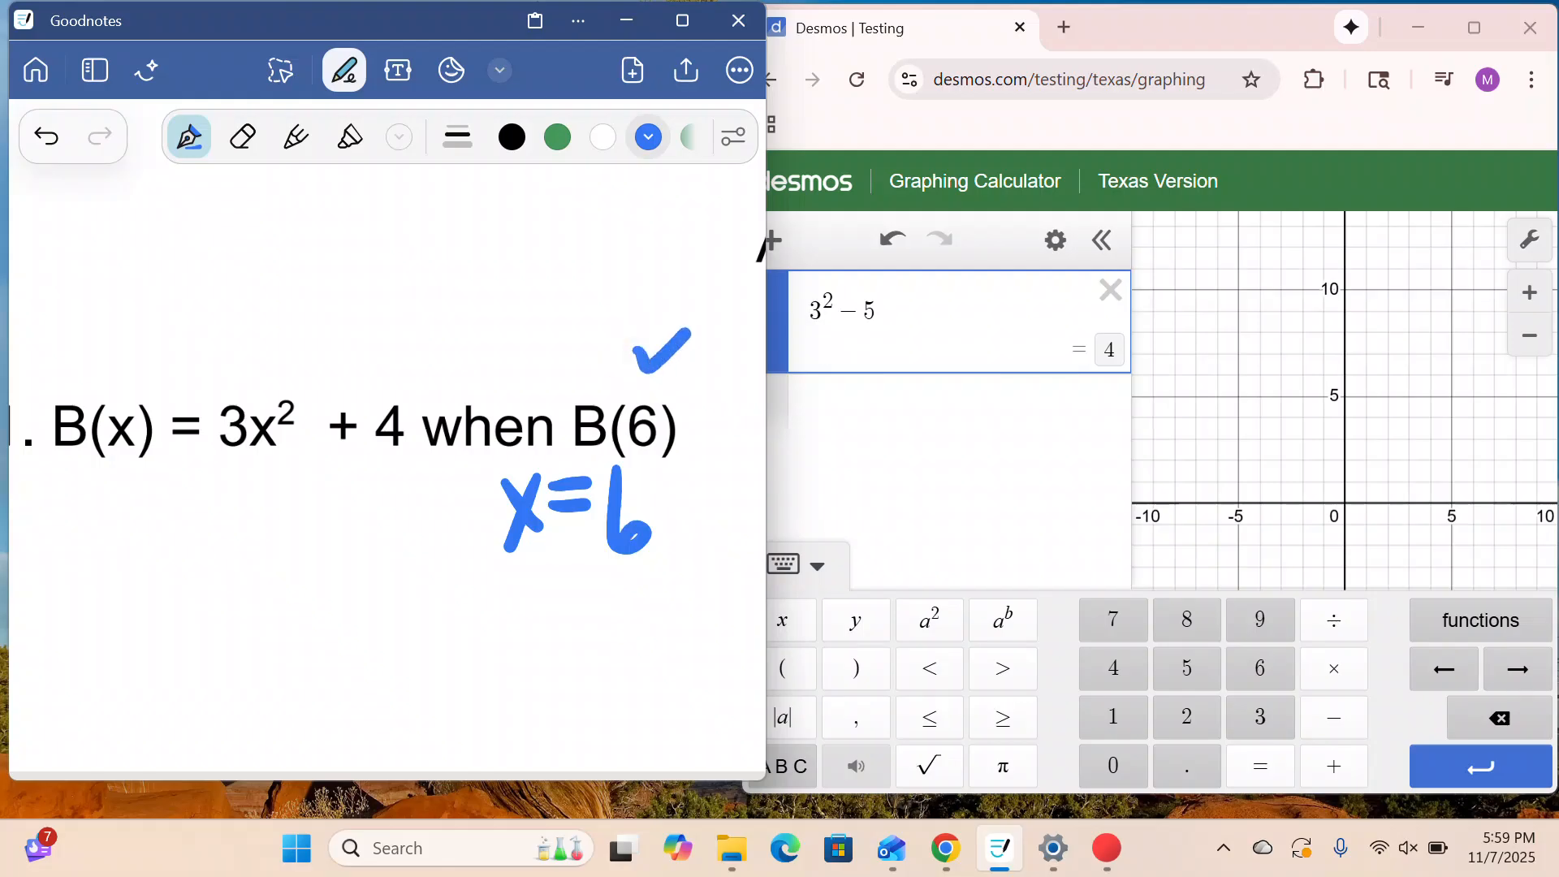
mouse_move(108, 349)
mouse_down()
mouse_move(114, 375)
mouse_move(159, 325)
mouse_up()
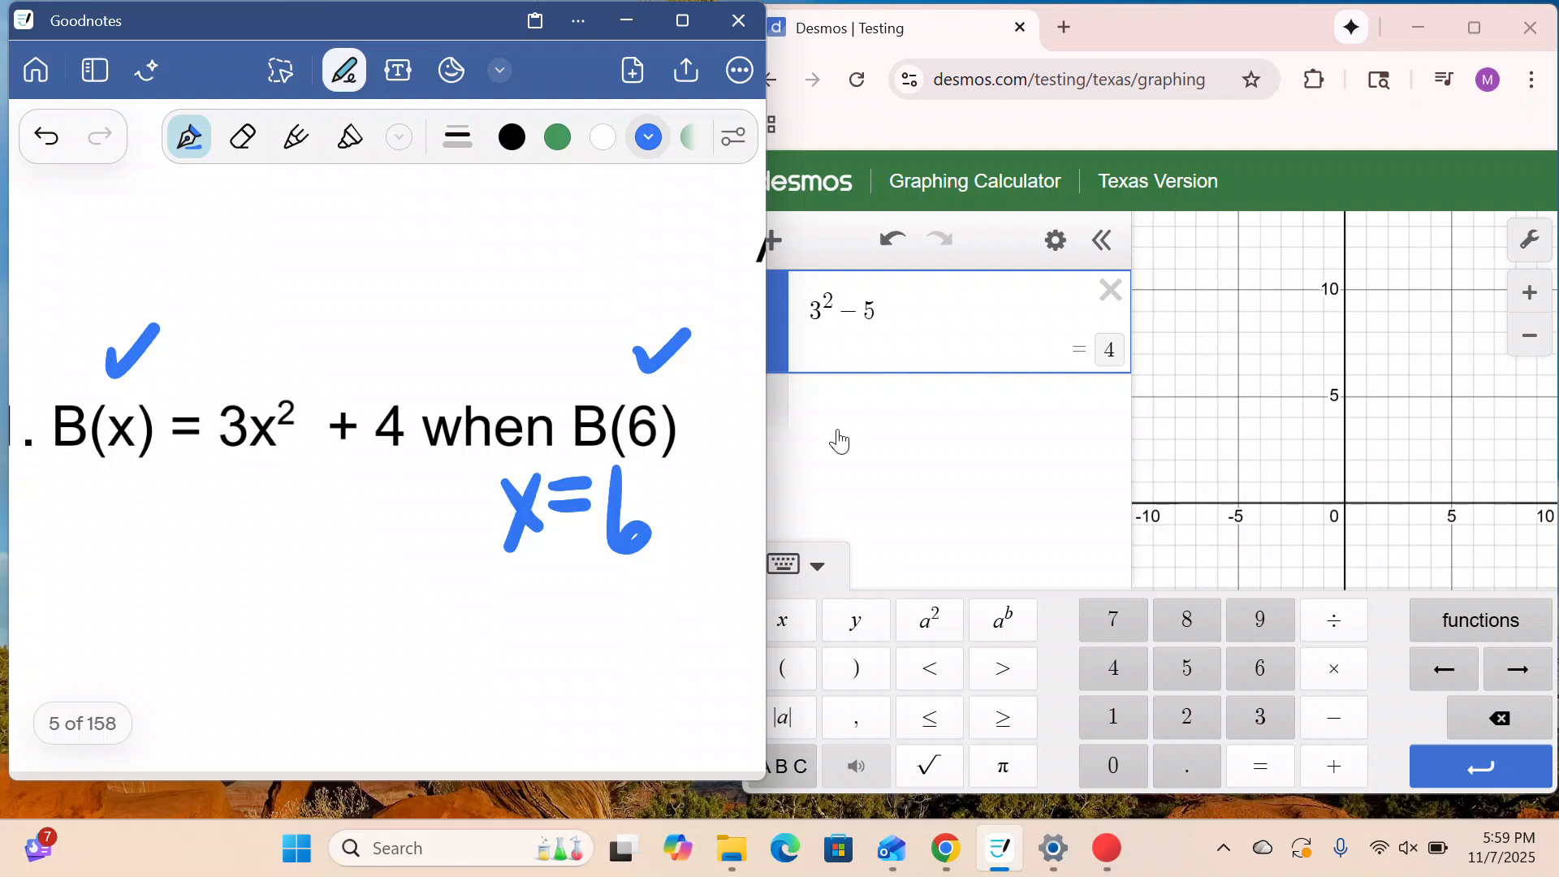
- Replace the expression in the Desmos calculator with 3·6² + 4 to evaluate B(6)
click(1111, 302)
click(1109, 292)
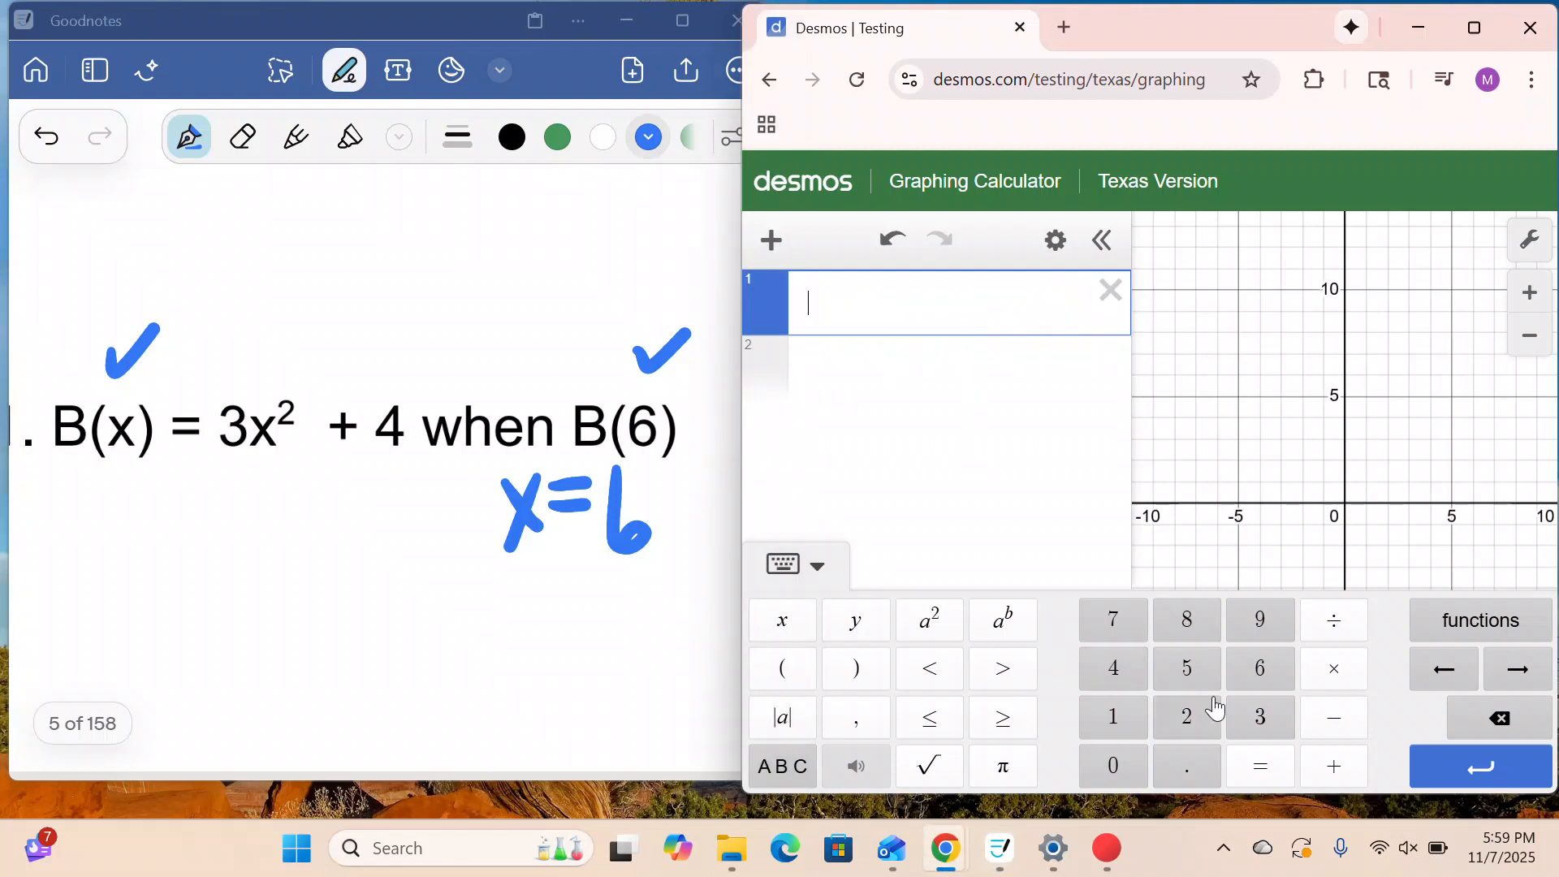
click(1272, 729)
click(1335, 670)
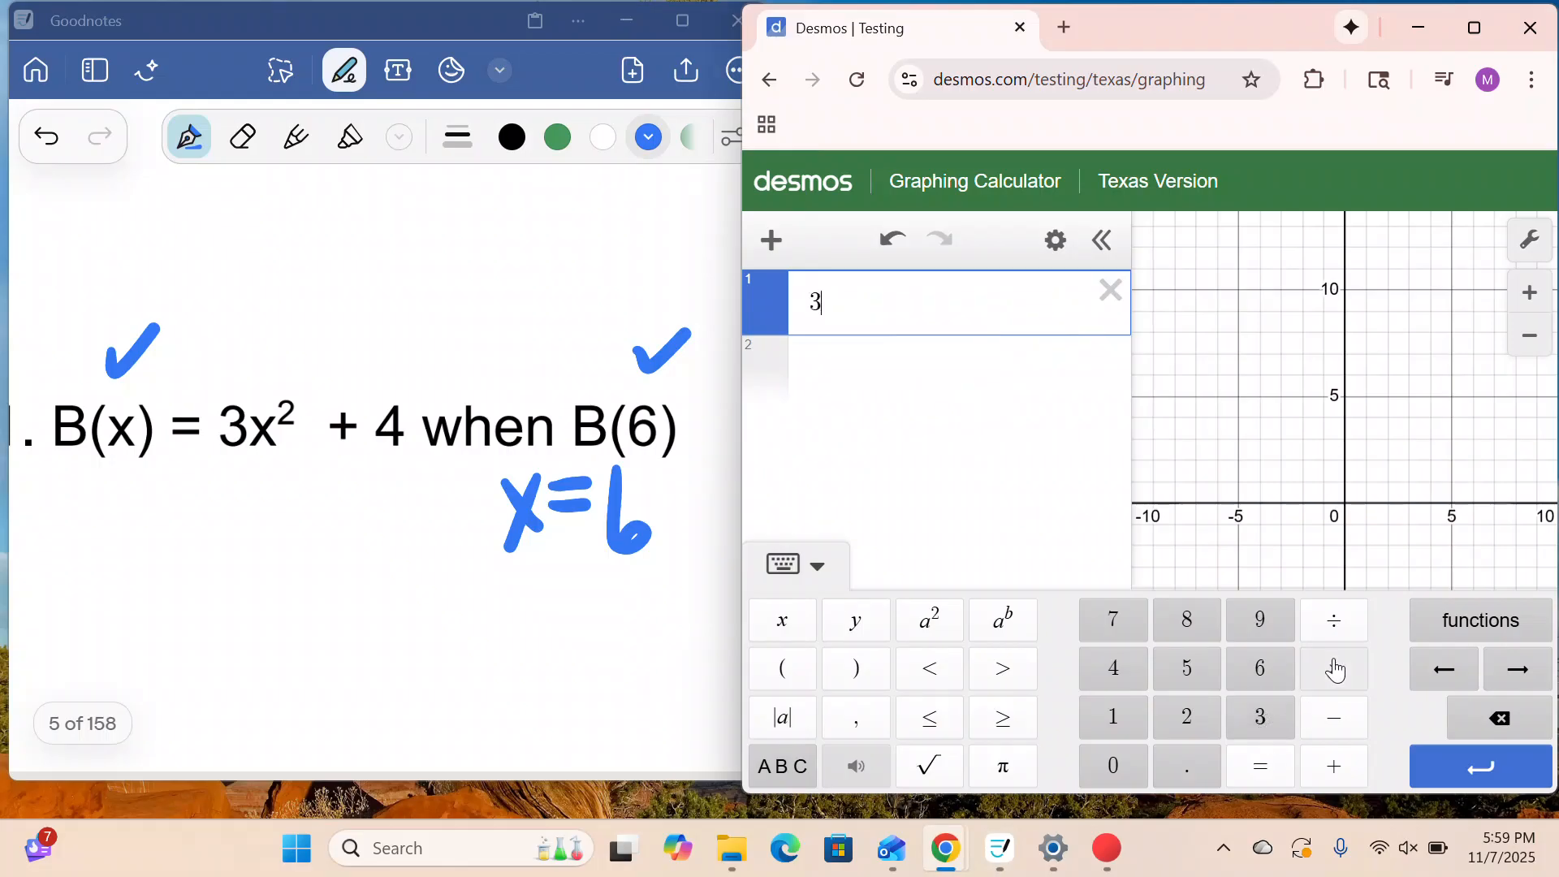
click(1258, 670)
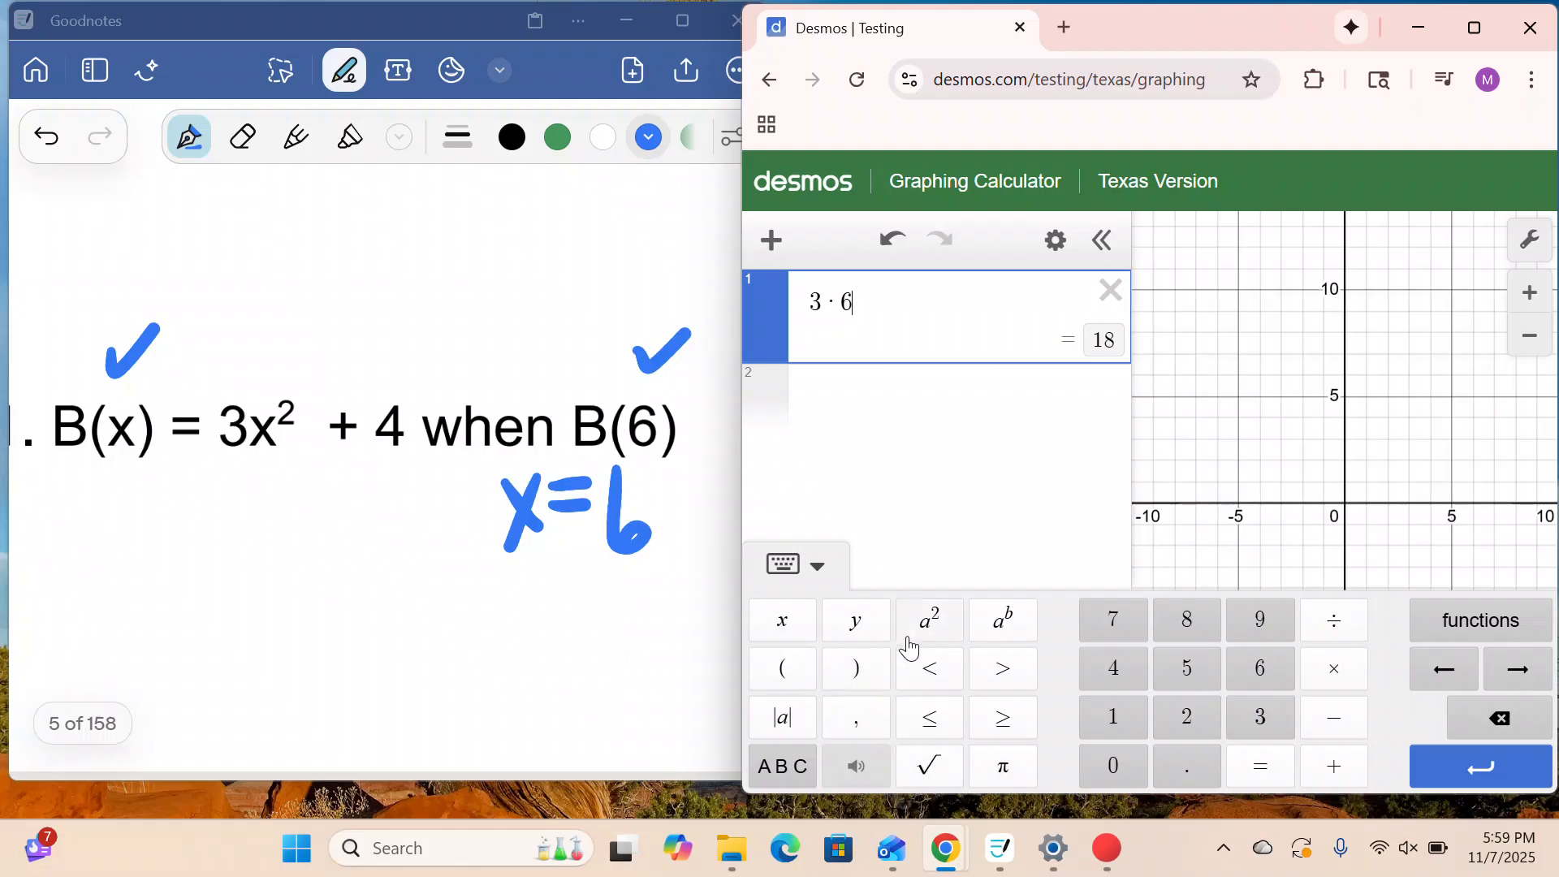
click(934, 638)
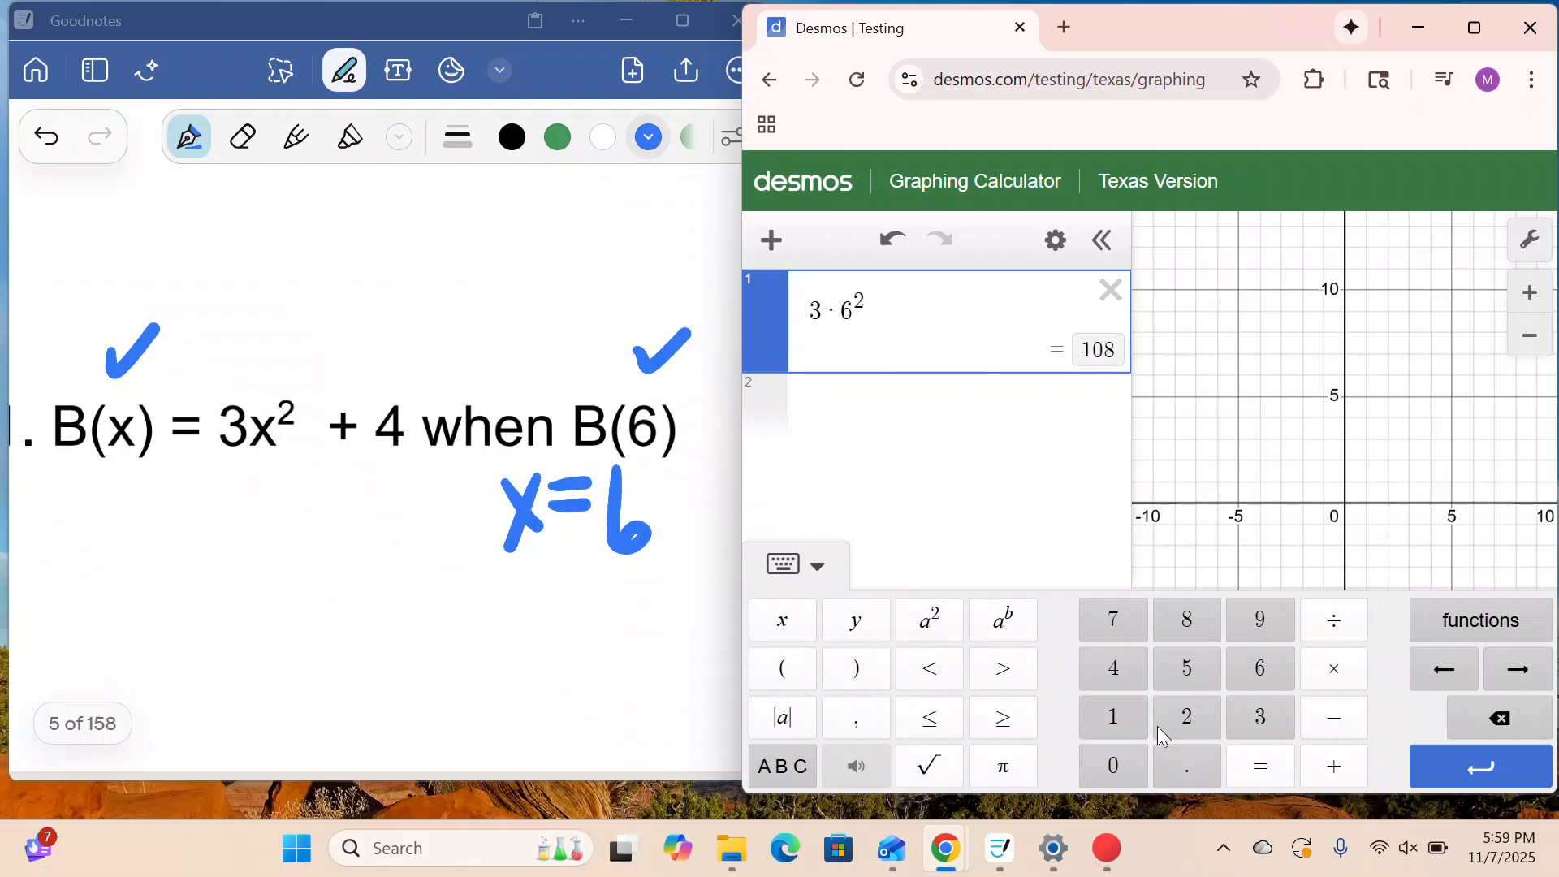
click(1342, 769)
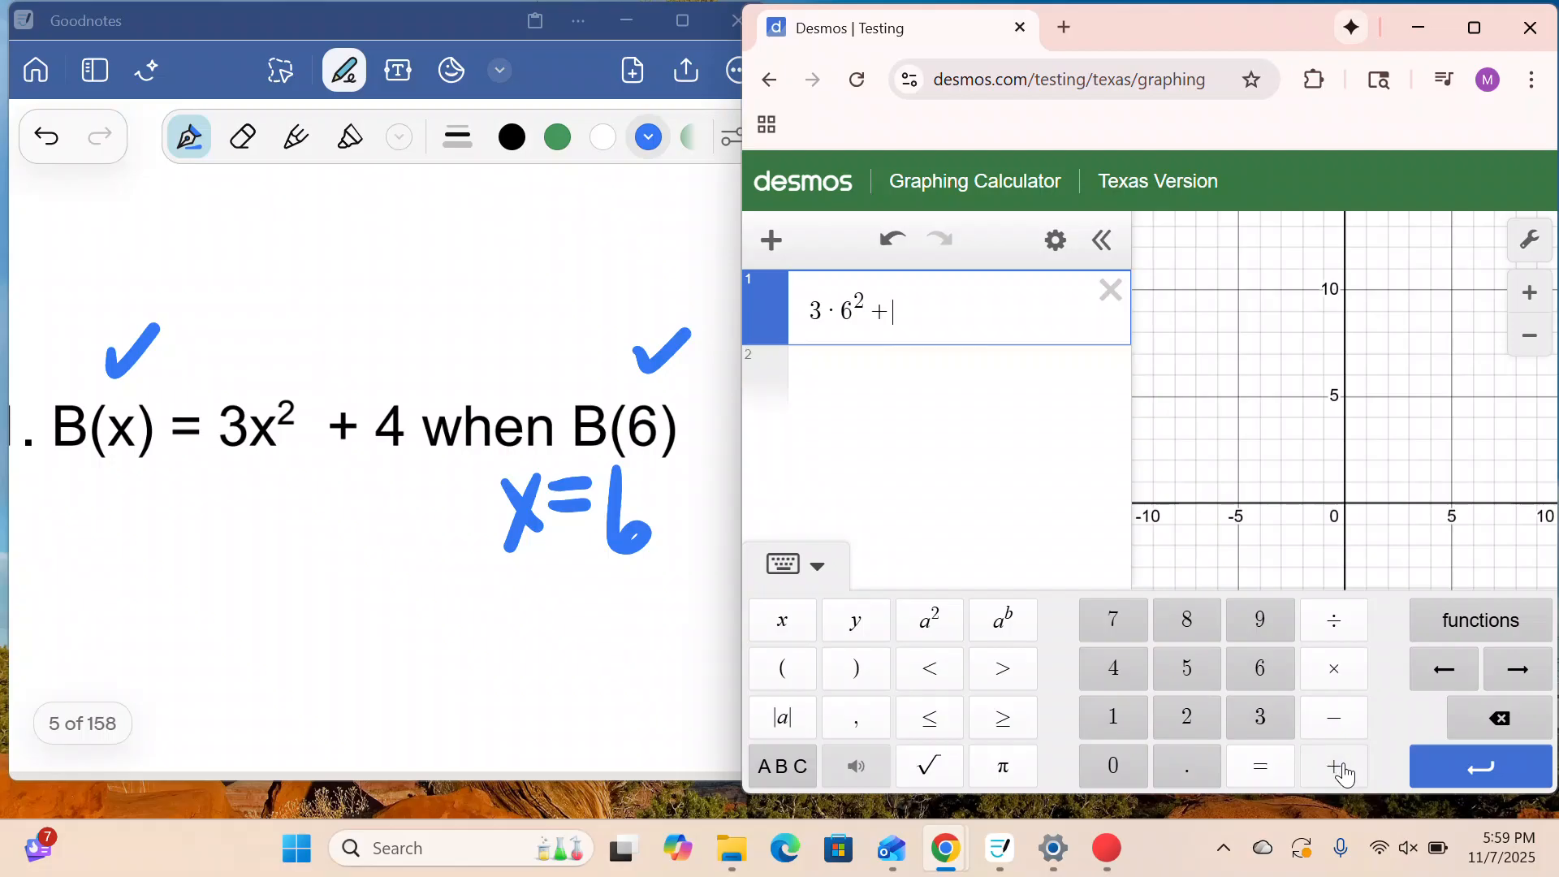
click(1121, 666)
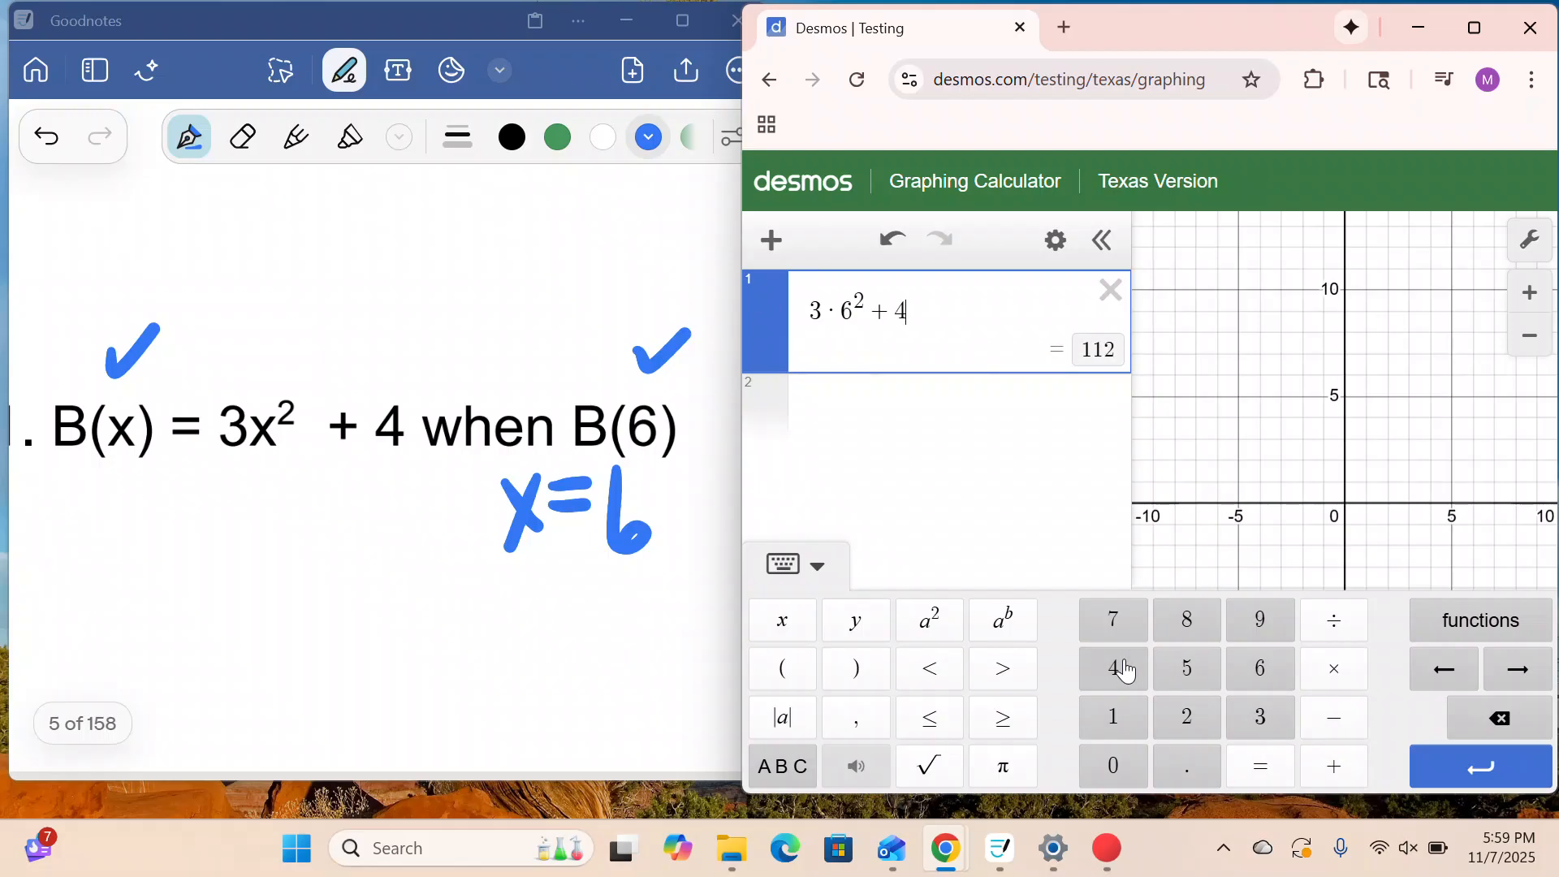
- In Goodnotes, write 112 in blue beneath B(x) in problem 11 and circle it
drag(151, 517, 163, 582)
mouse_move(142, 501)
mouse_down()
mouse_move(155, 589)
mouse_move(236, 559)
mouse_up()
mouse_move(195, 438)
mouse_down()
mouse_move(272, 607)
mouse_move(172, 443)
mouse_up()
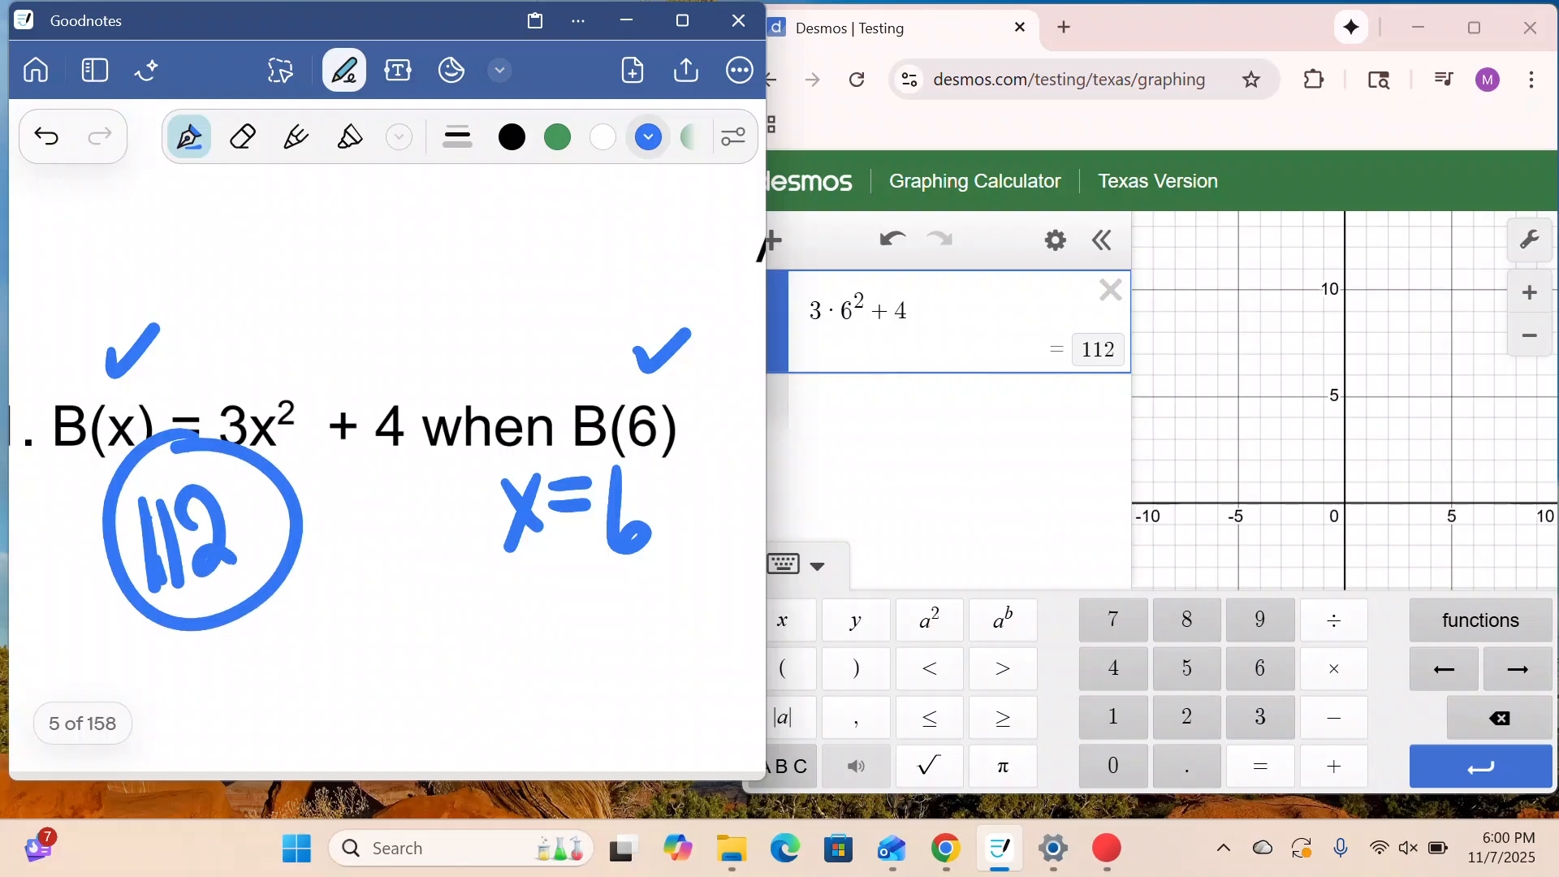
- Write x = -5 in blue under f(-5) in problem 12
scroll(387, 444, down, 5)
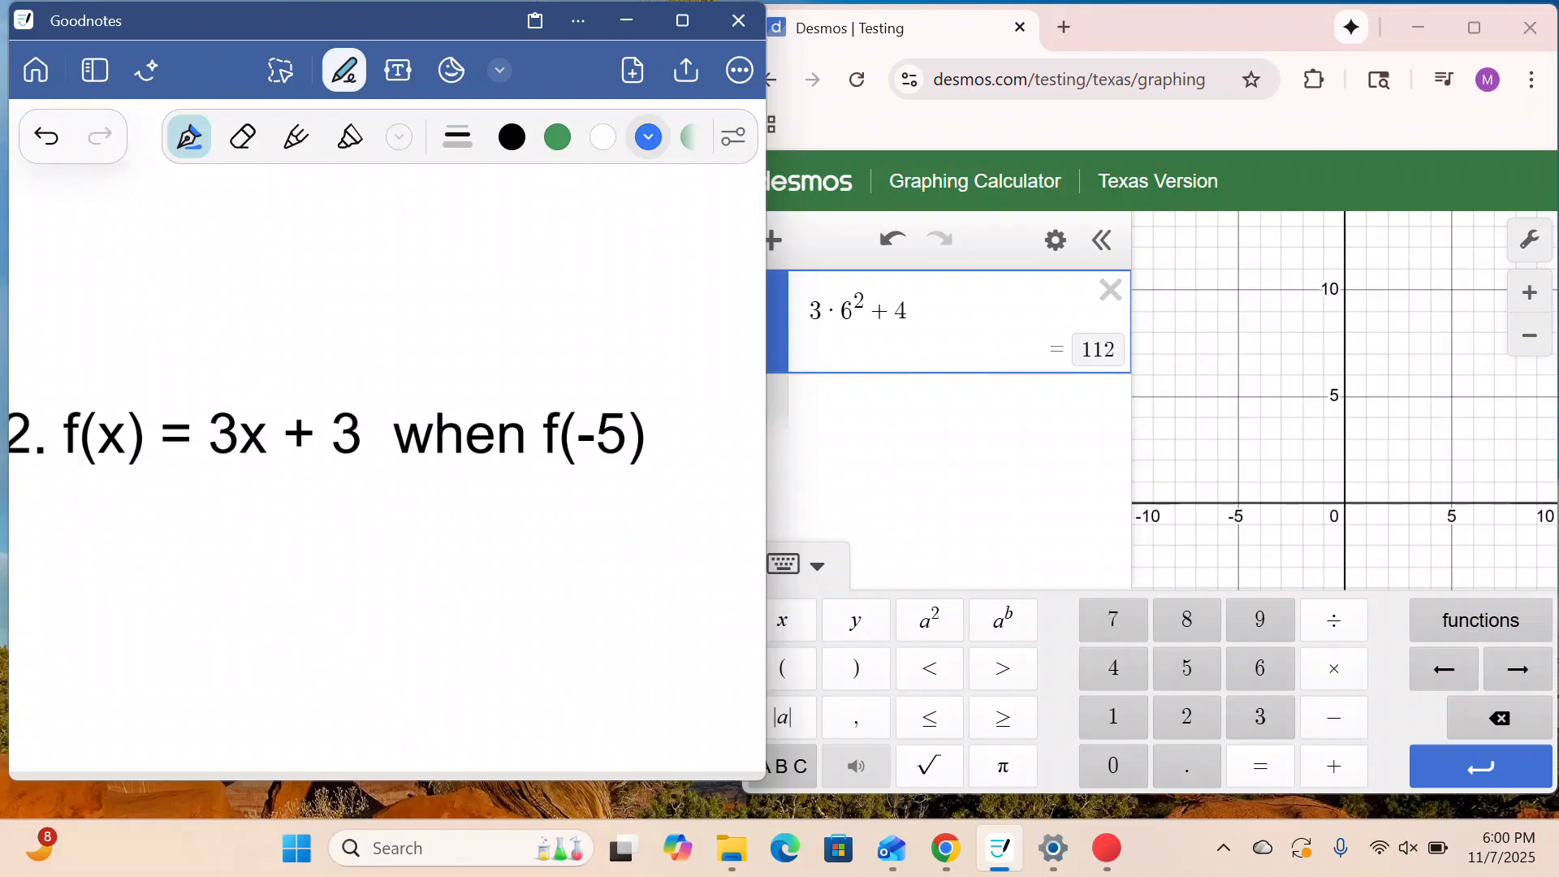
mouse_move(501, 499)
mouse_down()
mouse_move(543, 560)
mouse_move(501, 568)
mouse_up()
mouse_move(547, 503)
mouse_down()
mouse_move(579, 505)
mouse_move(582, 524)
mouse_move(618, 499)
mouse_move(662, 515)
mouse_move(642, 536)
mouse_up()
drag(634, 471, 682, 459)
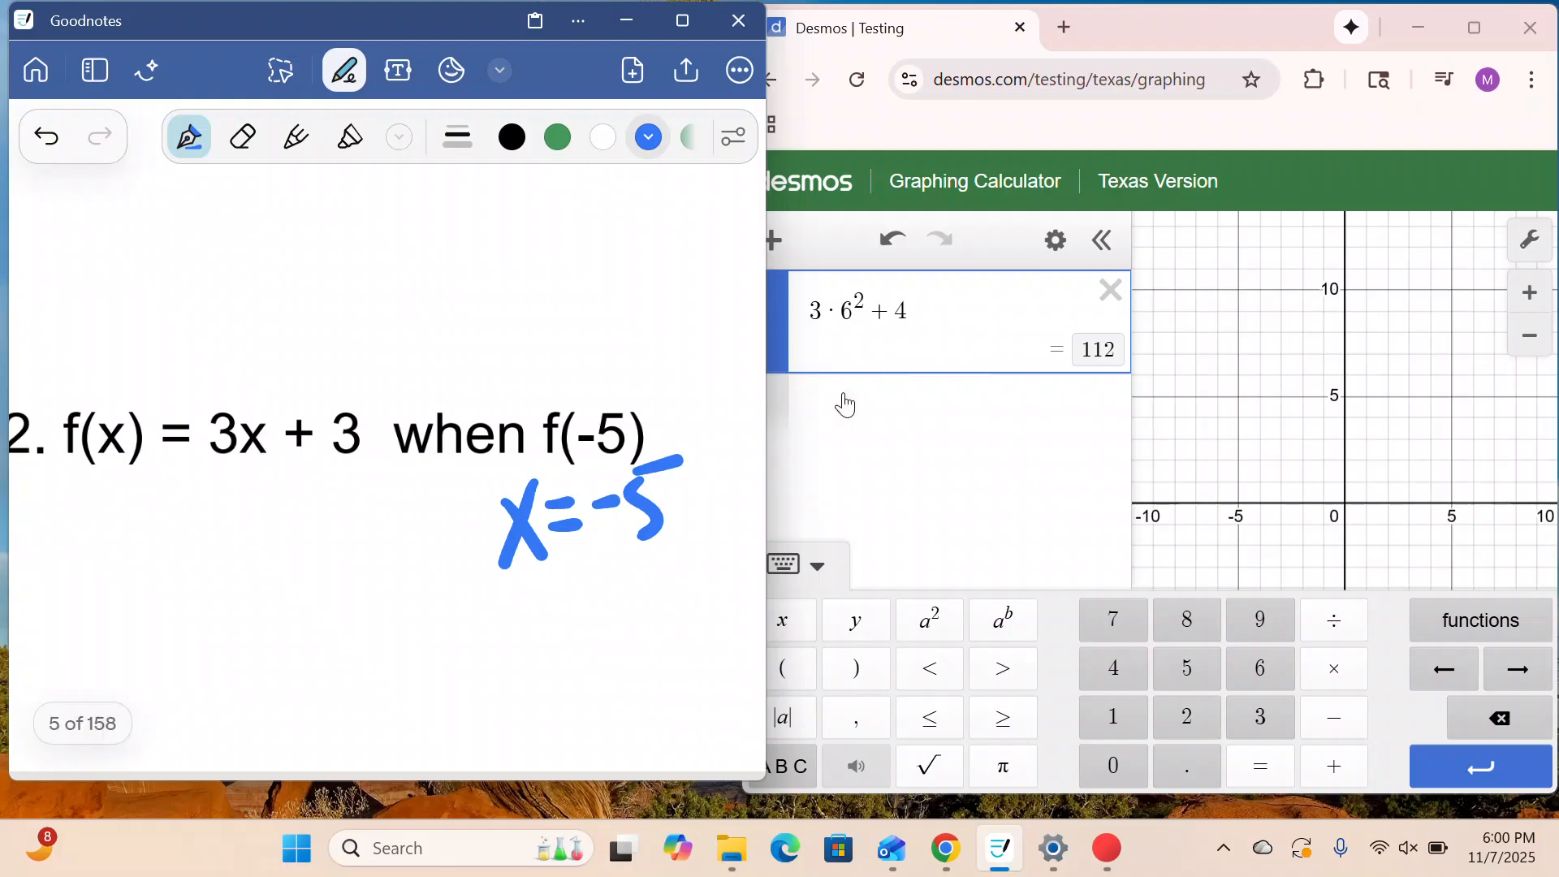
- Replace the expression in the Desmos calculator with 3·−5 + 3 to evaluate f(-5)
click(1111, 308)
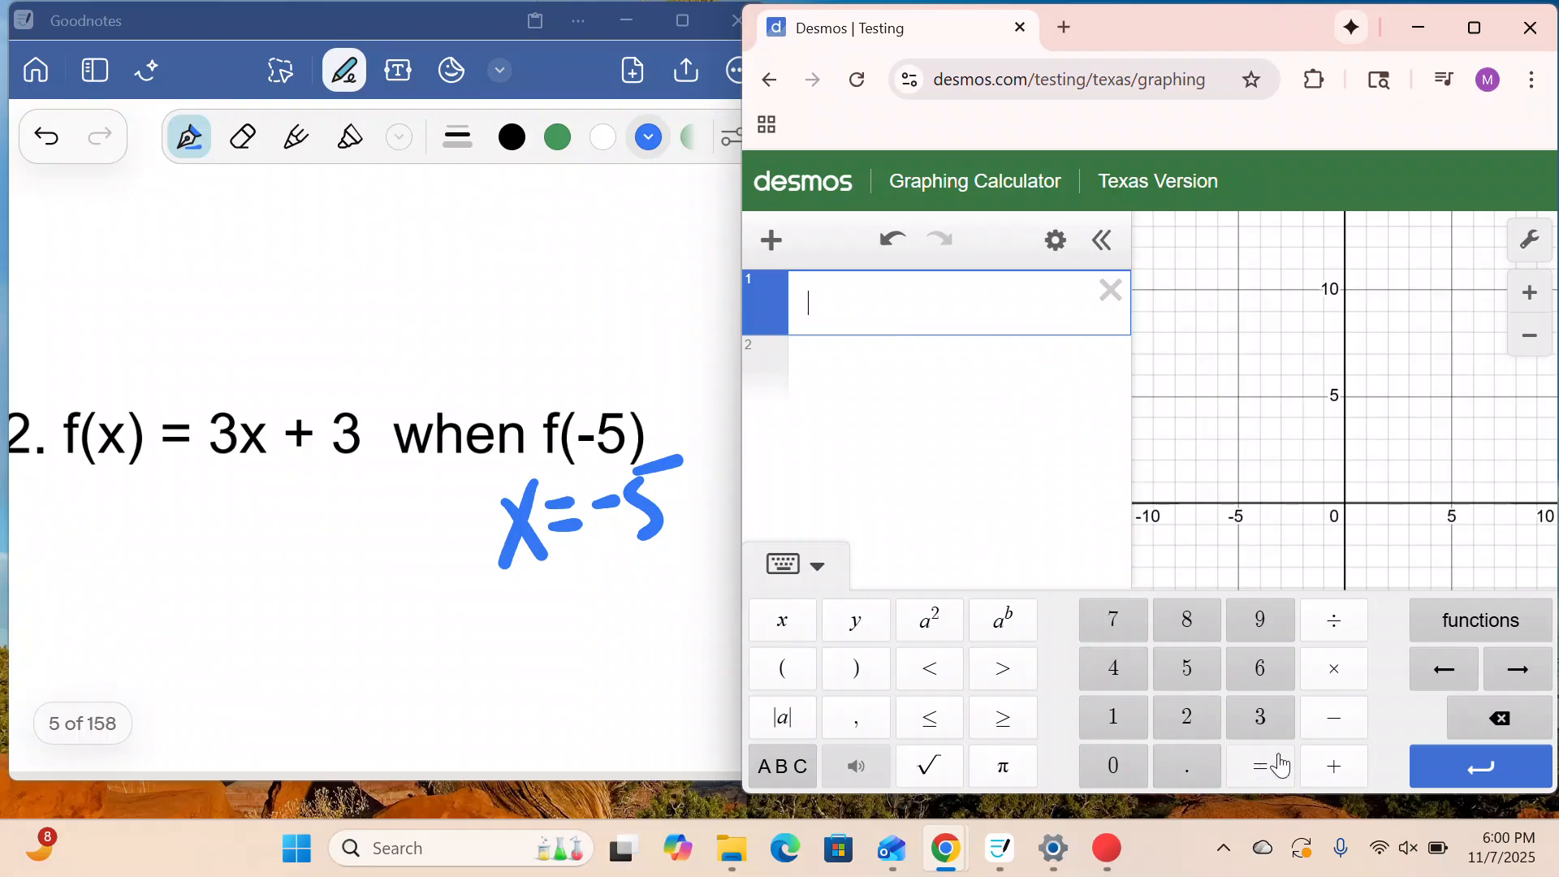
click(1260, 717)
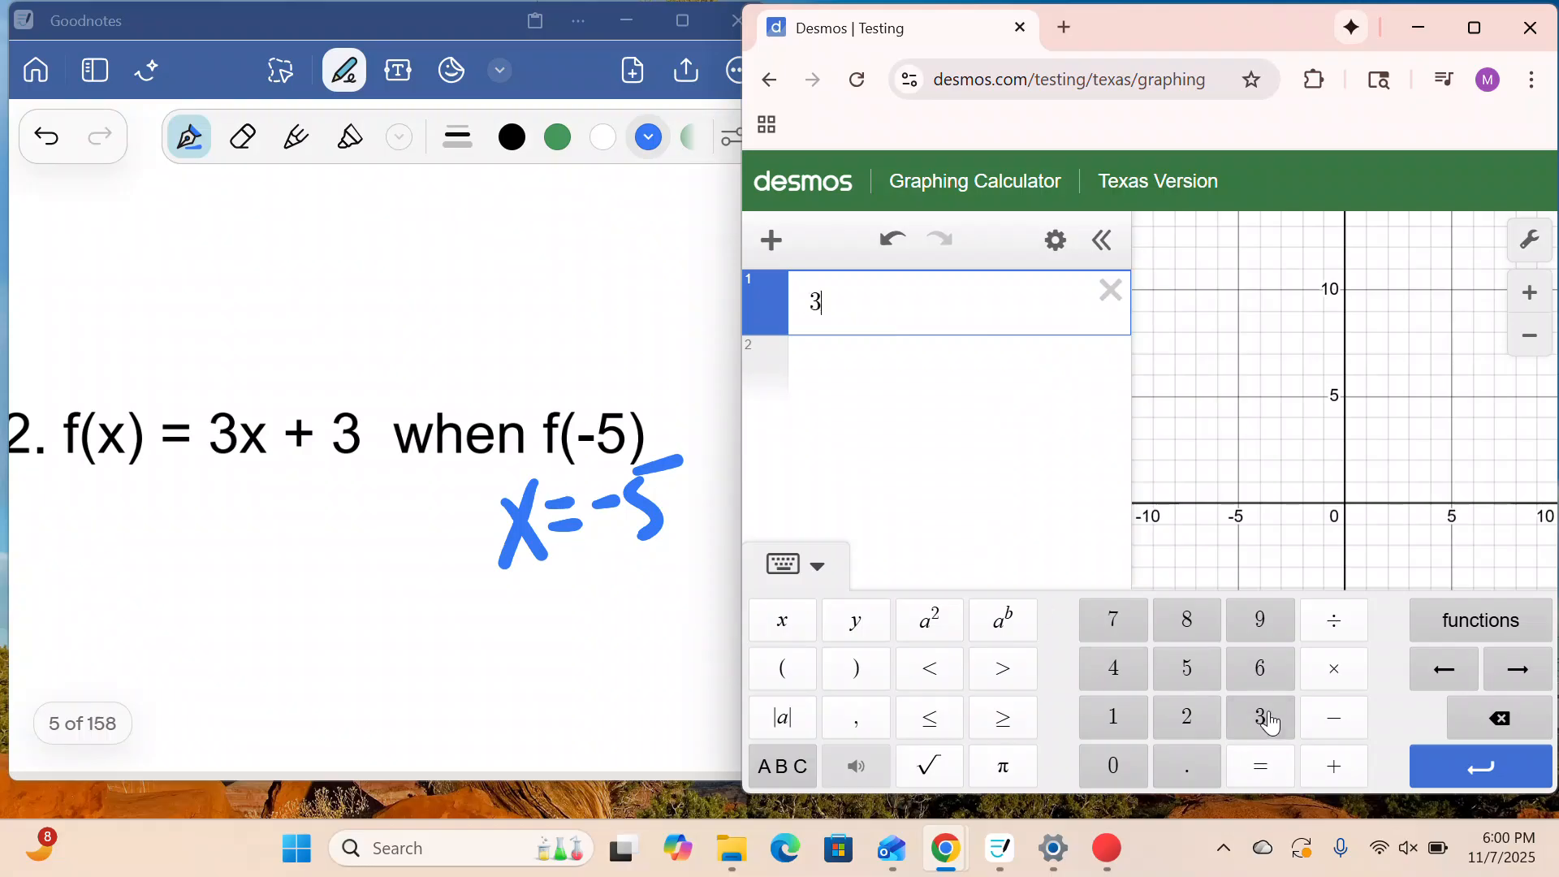
right_click(1349, 680)
click(1353, 679)
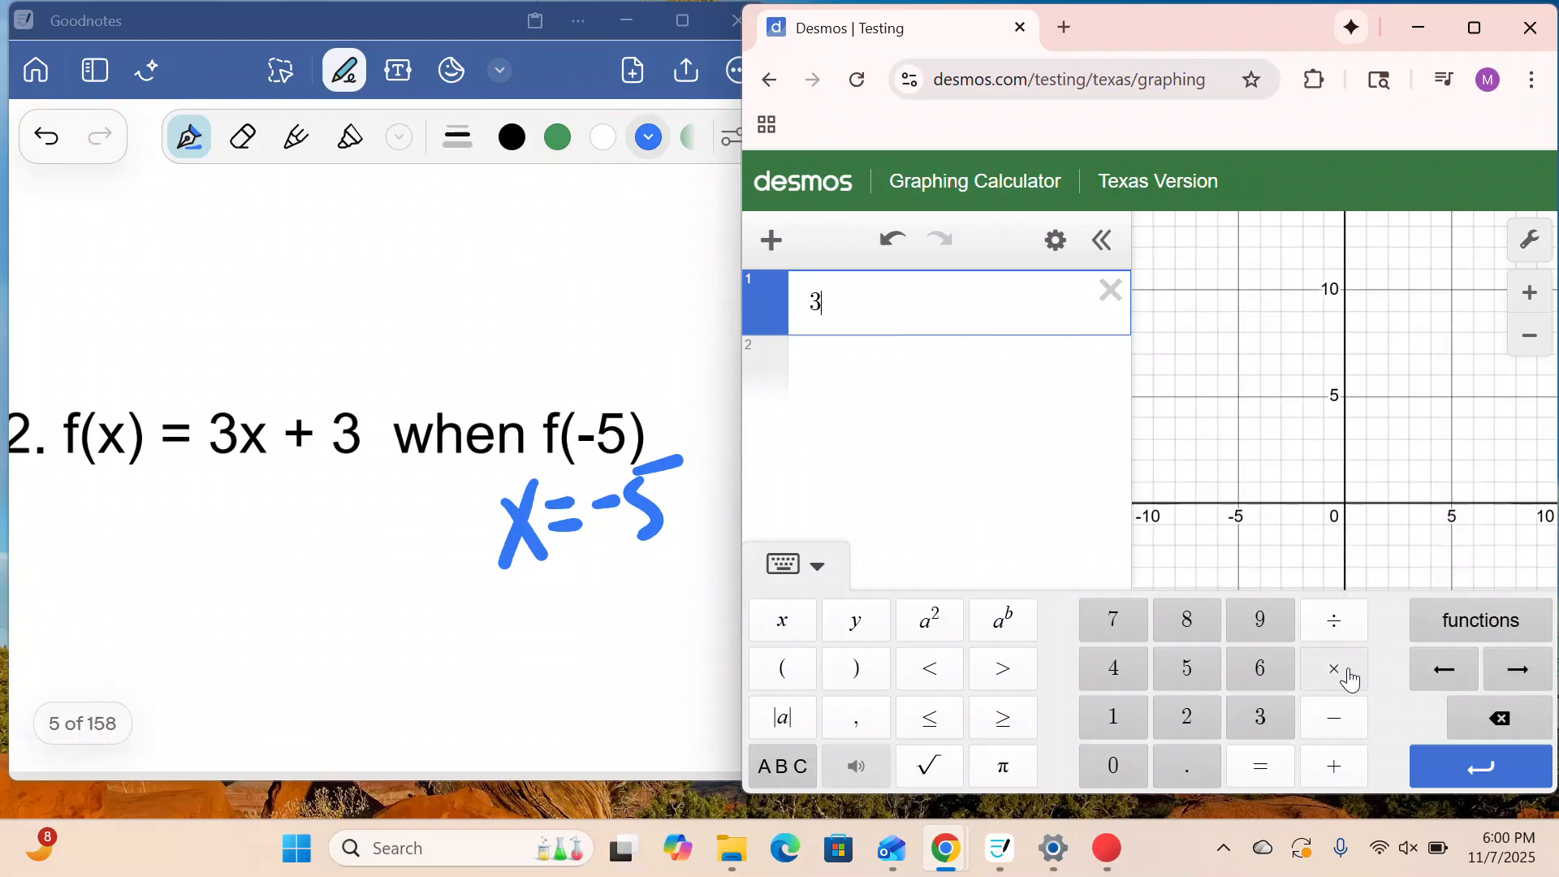
click(1352, 679)
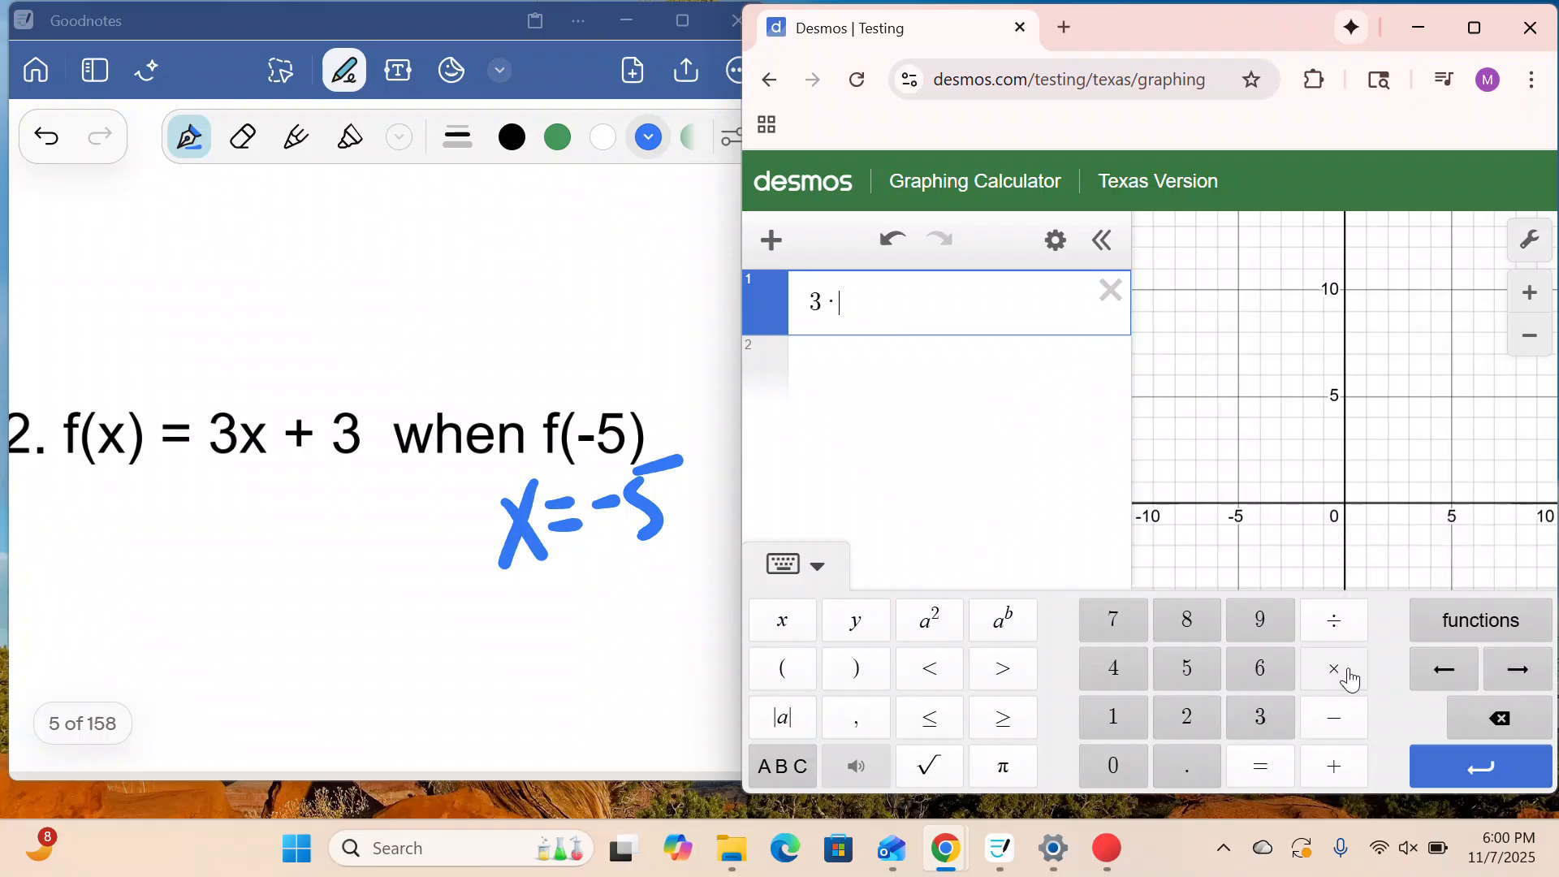
click(1344, 733)
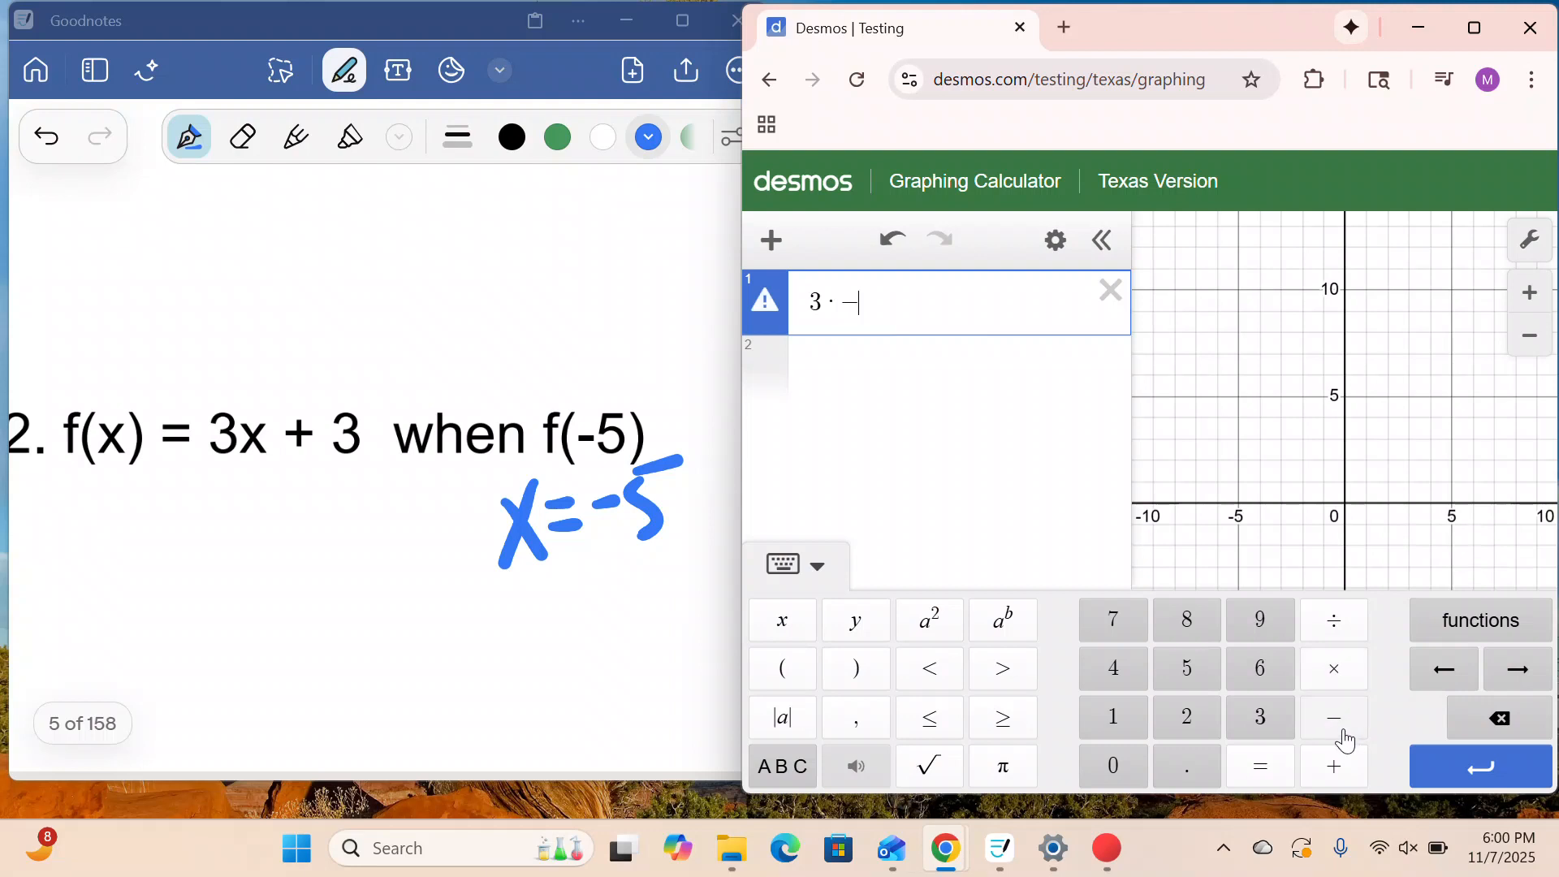
click(1188, 670)
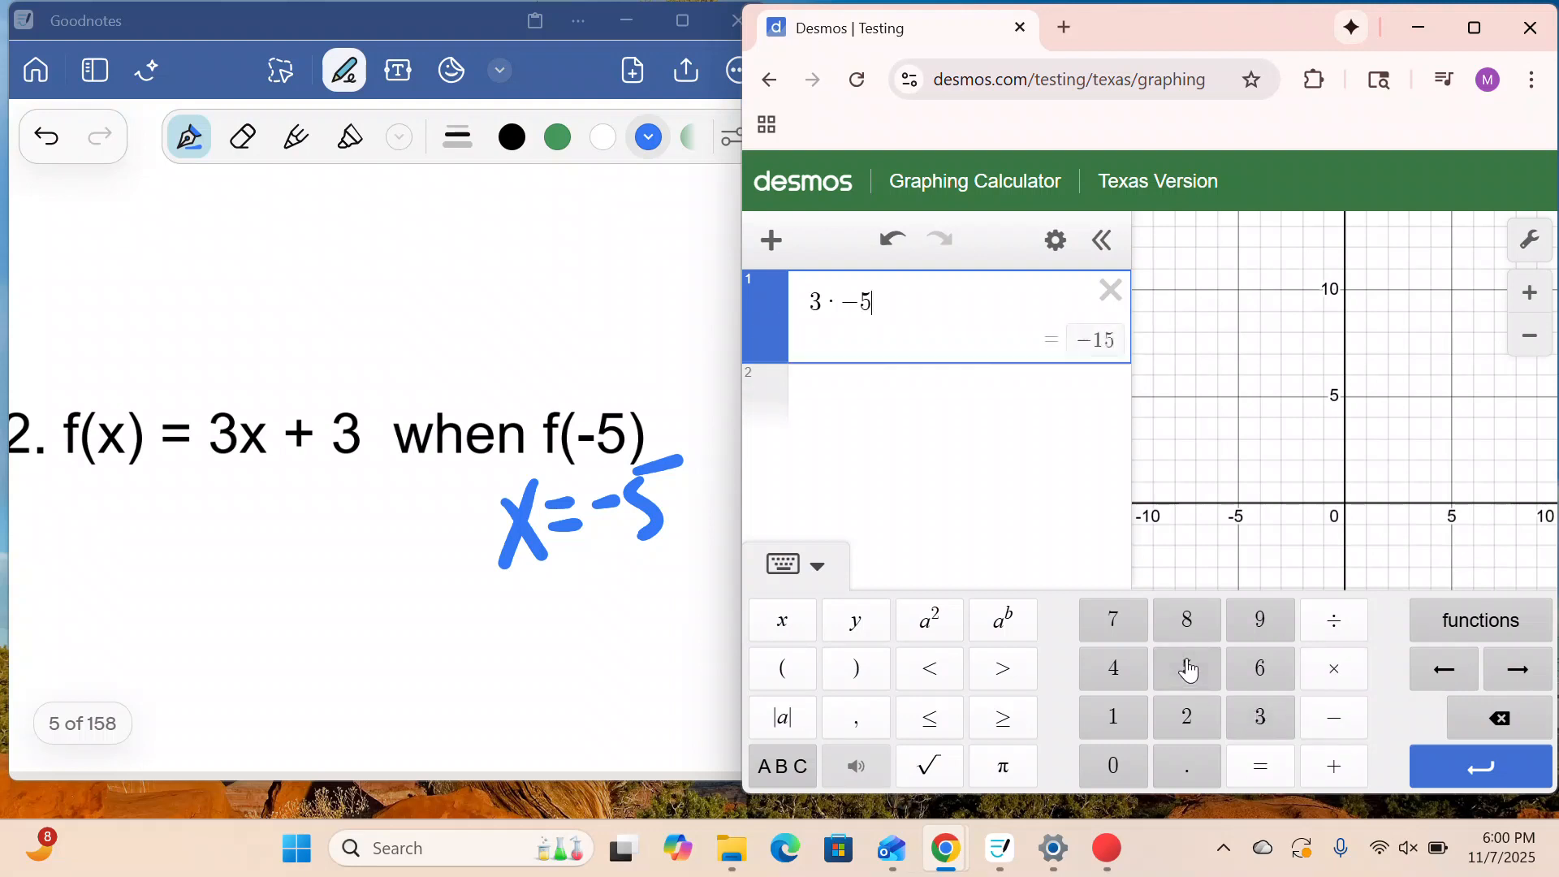
click(1340, 769)
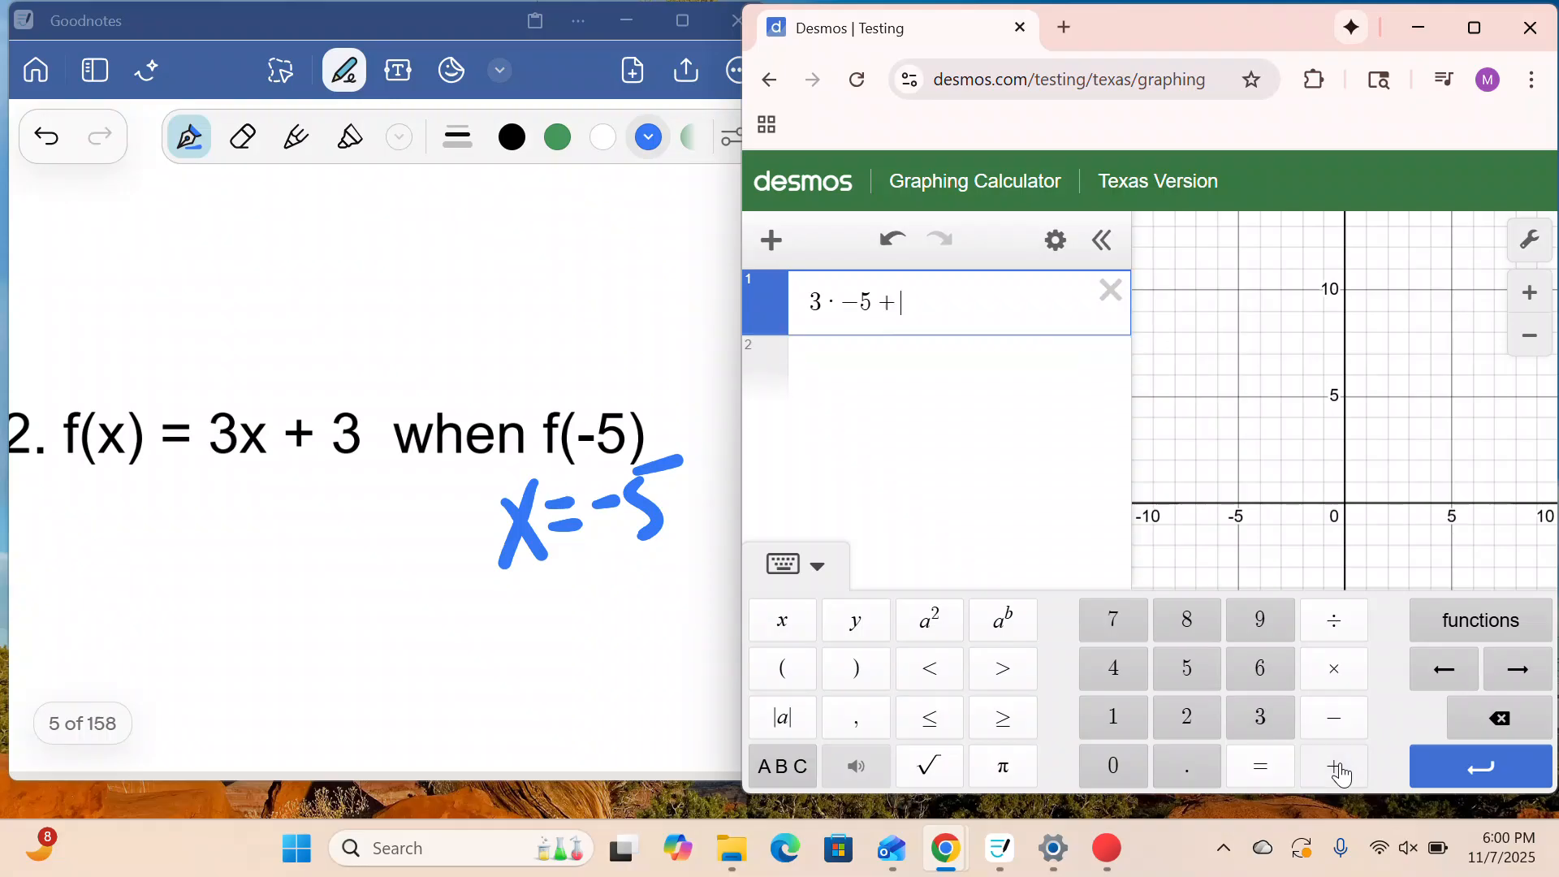
click(1263, 721)
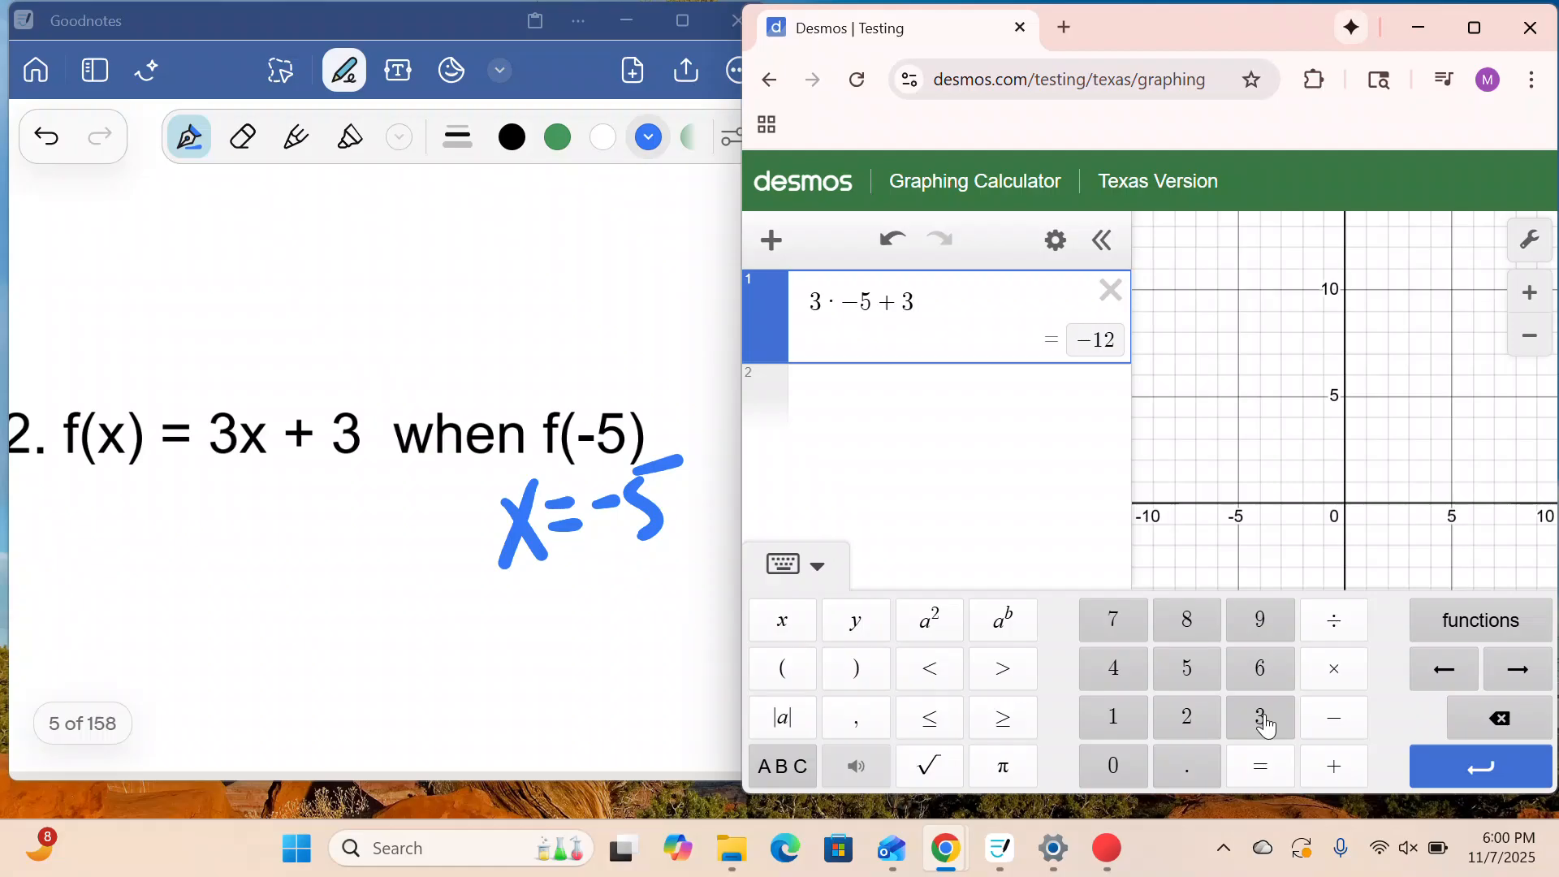
- In Goodnotes, write -12 in blue beneath f(x) in problem 12 and circle it
mouse_move(115, 551)
mouse_down()
mouse_move(159, 529)
mouse_move(195, 568)
mouse_up()
mouse_move(202, 505)
mouse_down()
mouse_move(215, 564)
mouse_move(259, 549)
mouse_move(211, 559)
mouse_up()
mouse_move(217, 464)
mouse_down()
mouse_move(87, 543)
mouse_move(284, 500)
mouse_move(173, 459)
mouse_up()
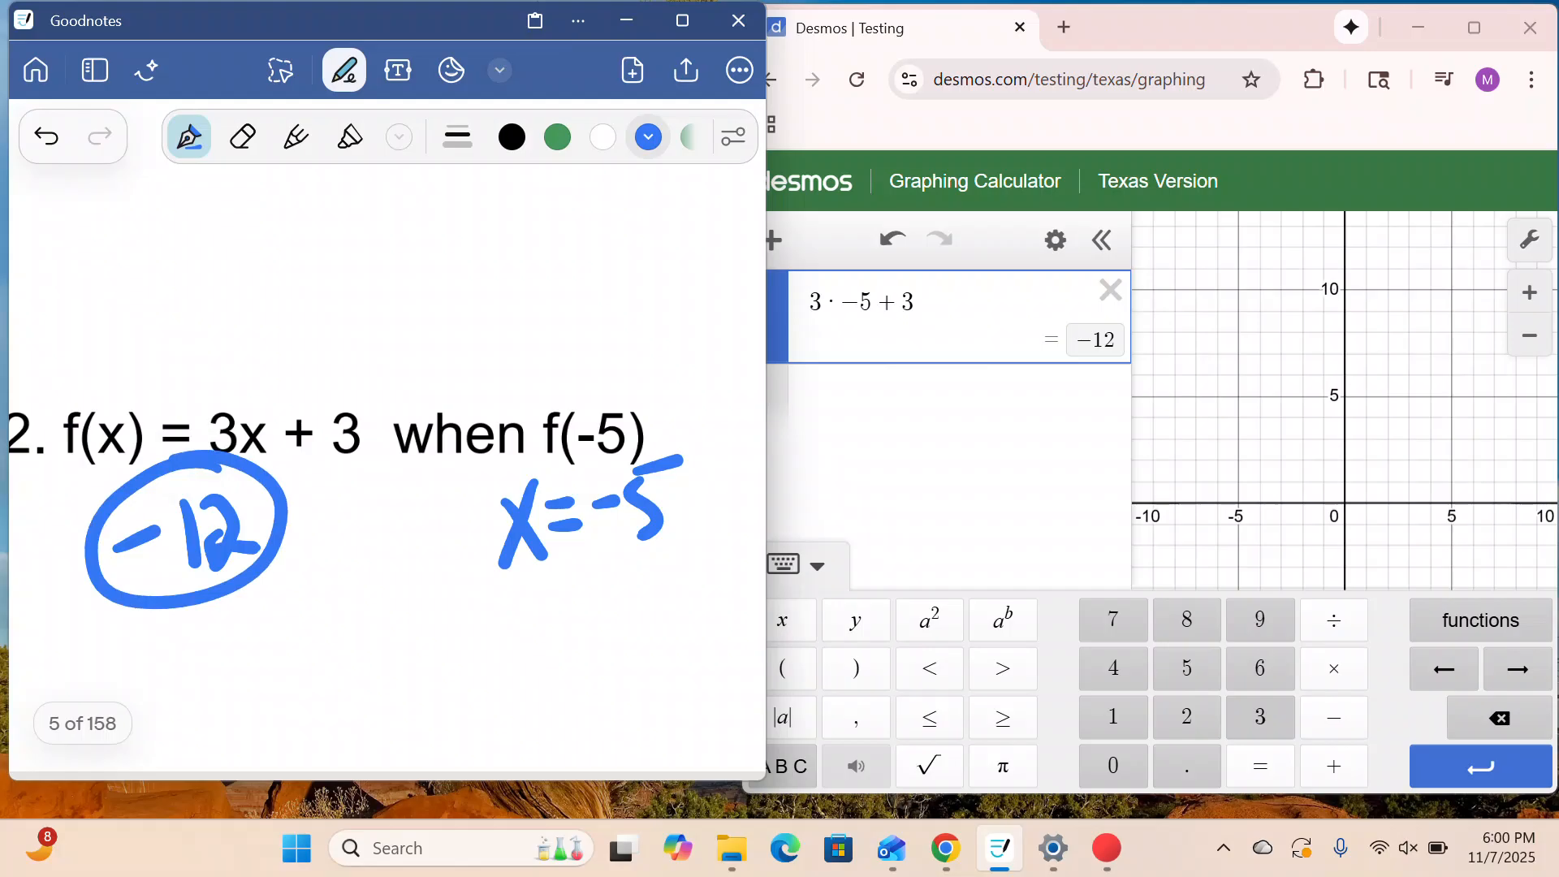
- Erase the 2 in the circled -12 of problem 12 and rewrite it more neatly in blue
click(242, 137)
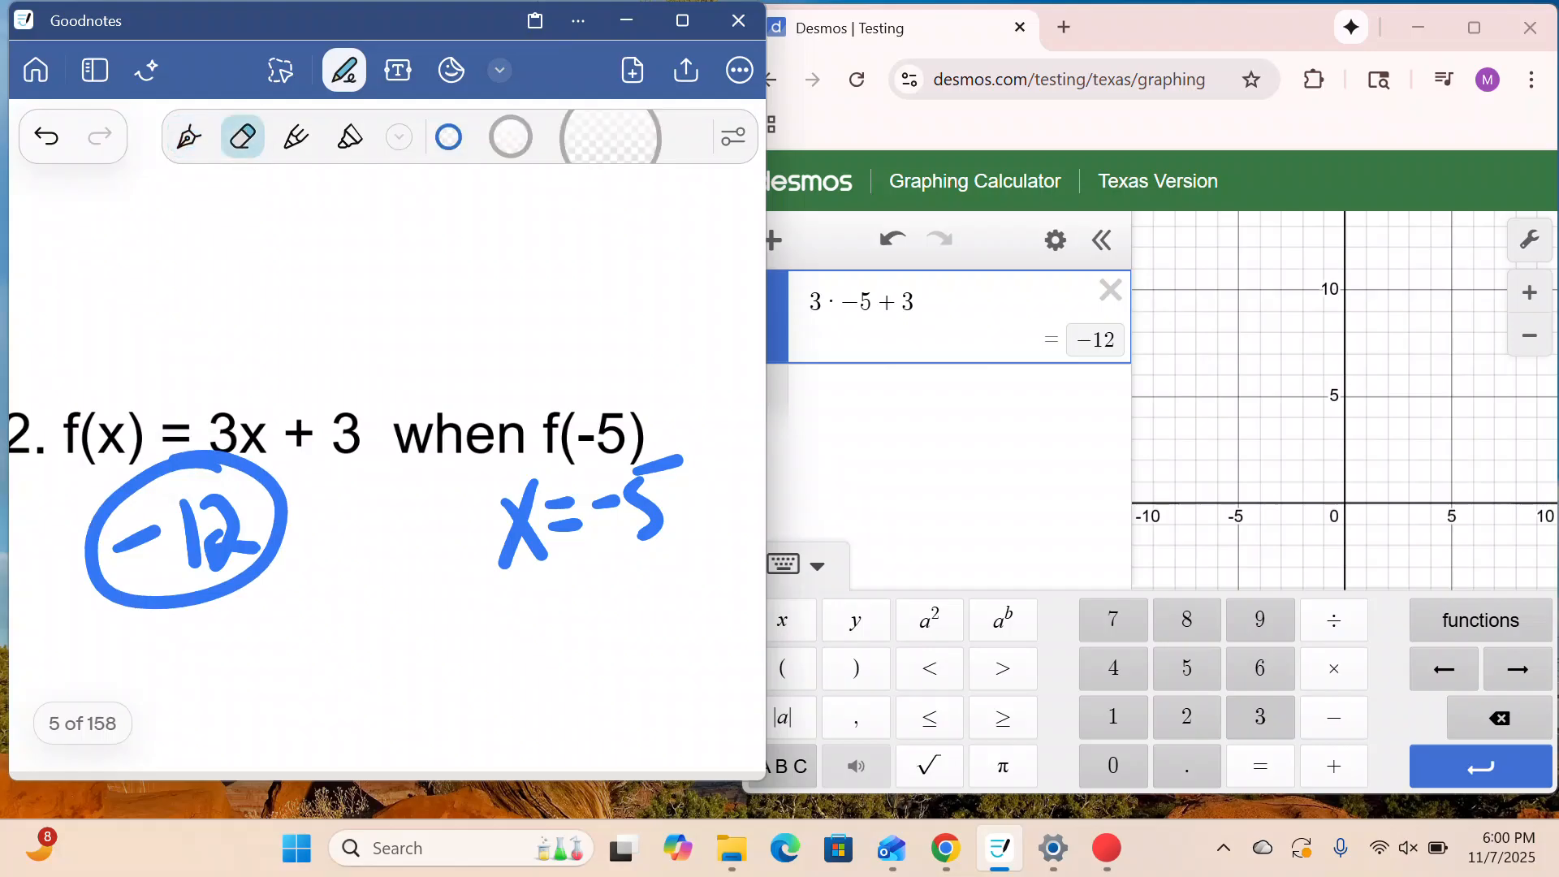
mouse_move(232, 524)
mouse_down()
mouse_move(216, 550)
mouse_move(223, 515)
mouse_move(184, 498)
mouse_move(177, 572)
mouse_up()
click(188, 137)
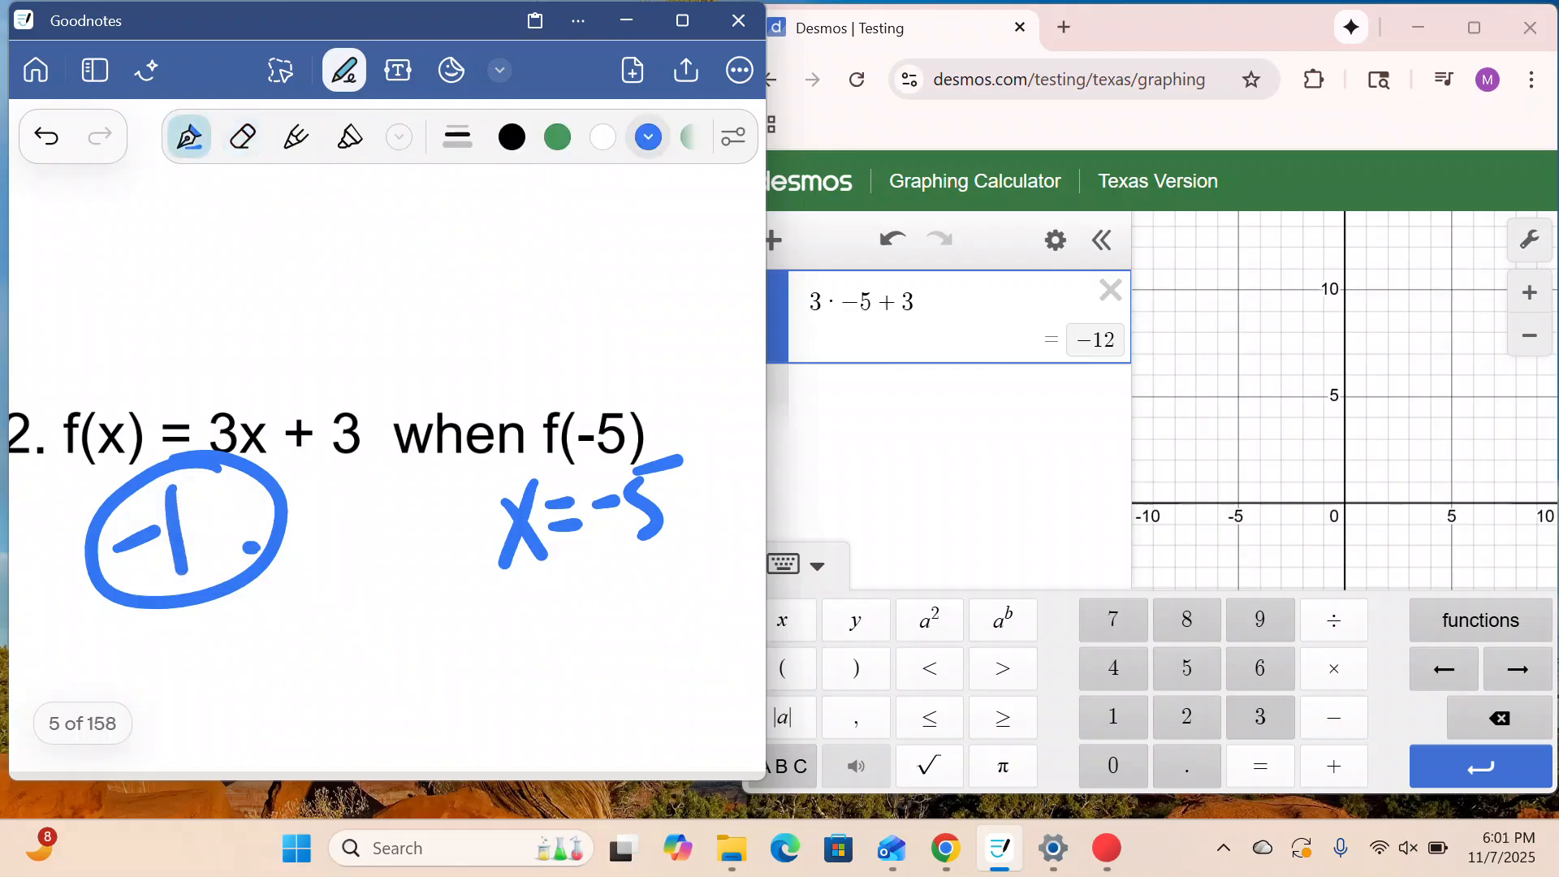
mouse_move(194, 490)
mouse_down()
mouse_move(213, 549)
mouse_move(258, 551)
mouse_up()
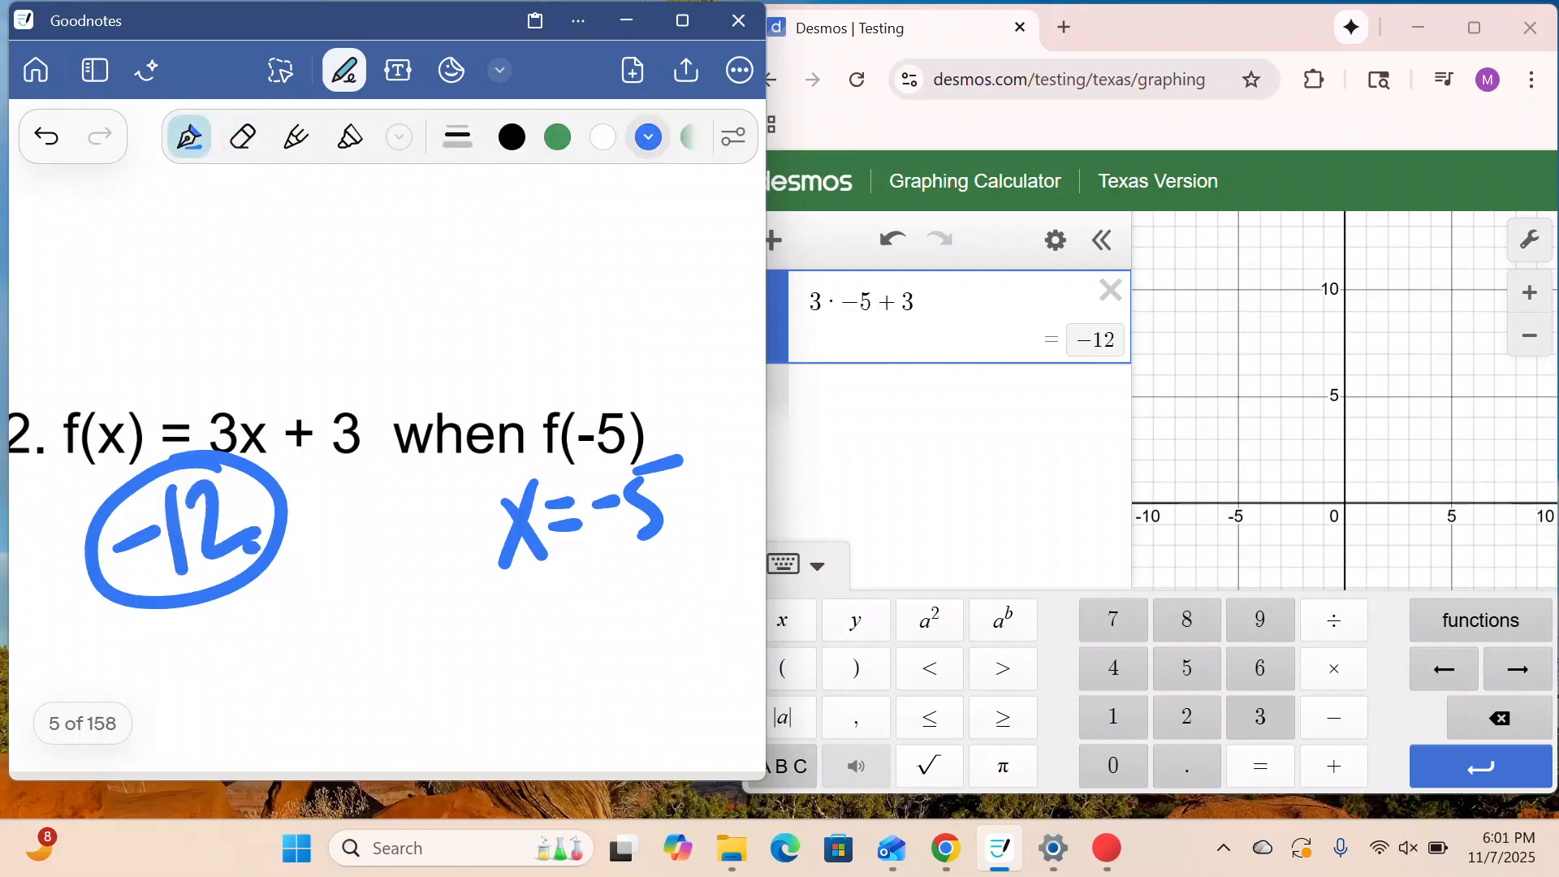
- In problem 13, write x = 6 in green under g(6) and add check marks above g(6) and g(x)
scroll(335, 617, down, 5)
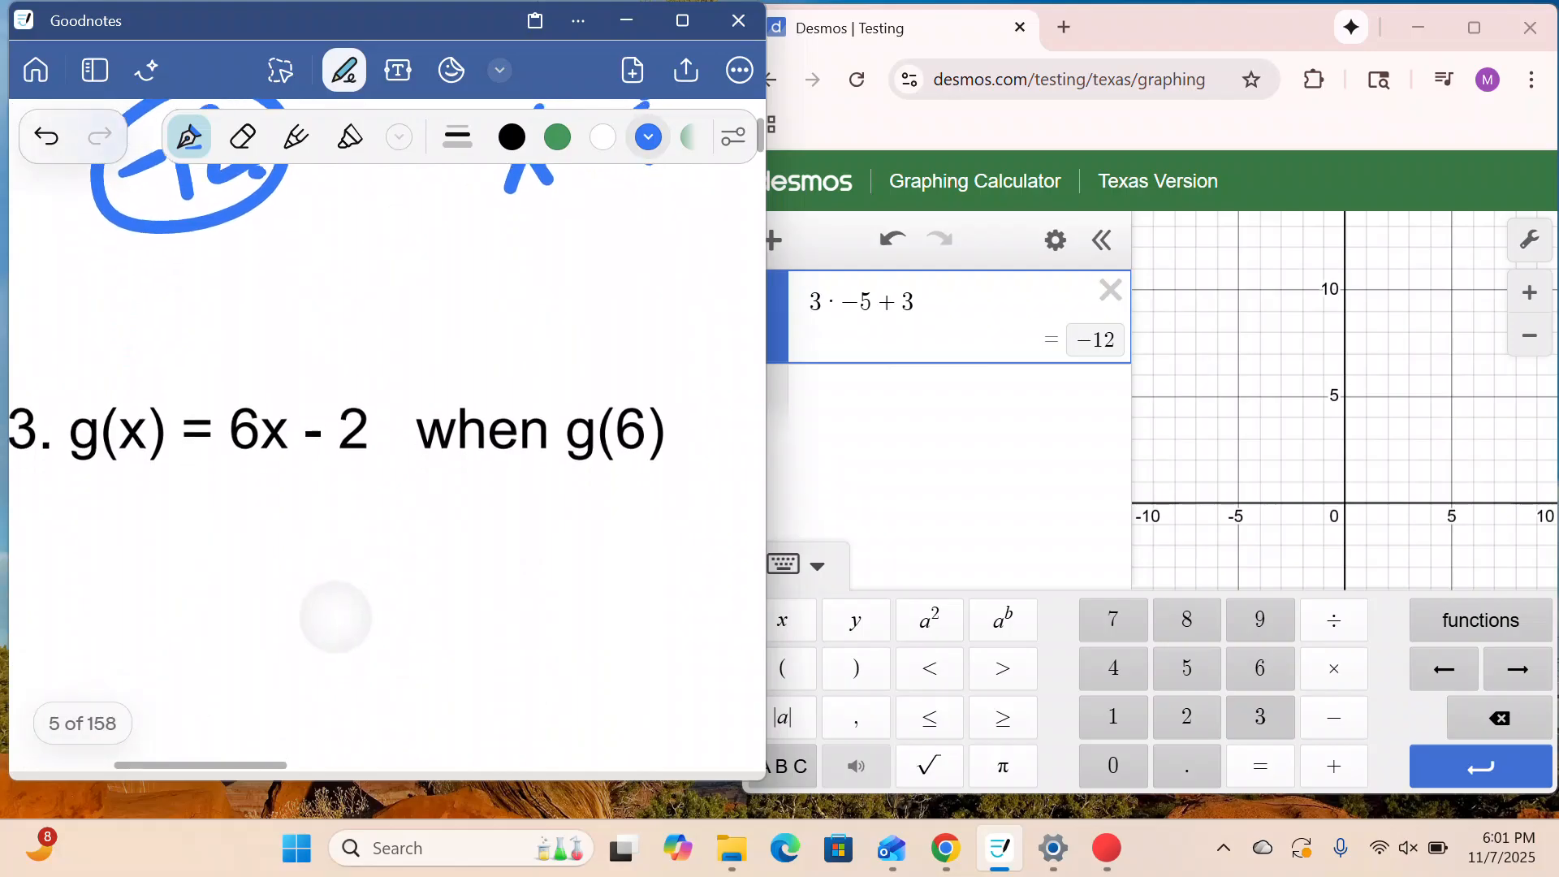
scroll(417, 216, right, 1)
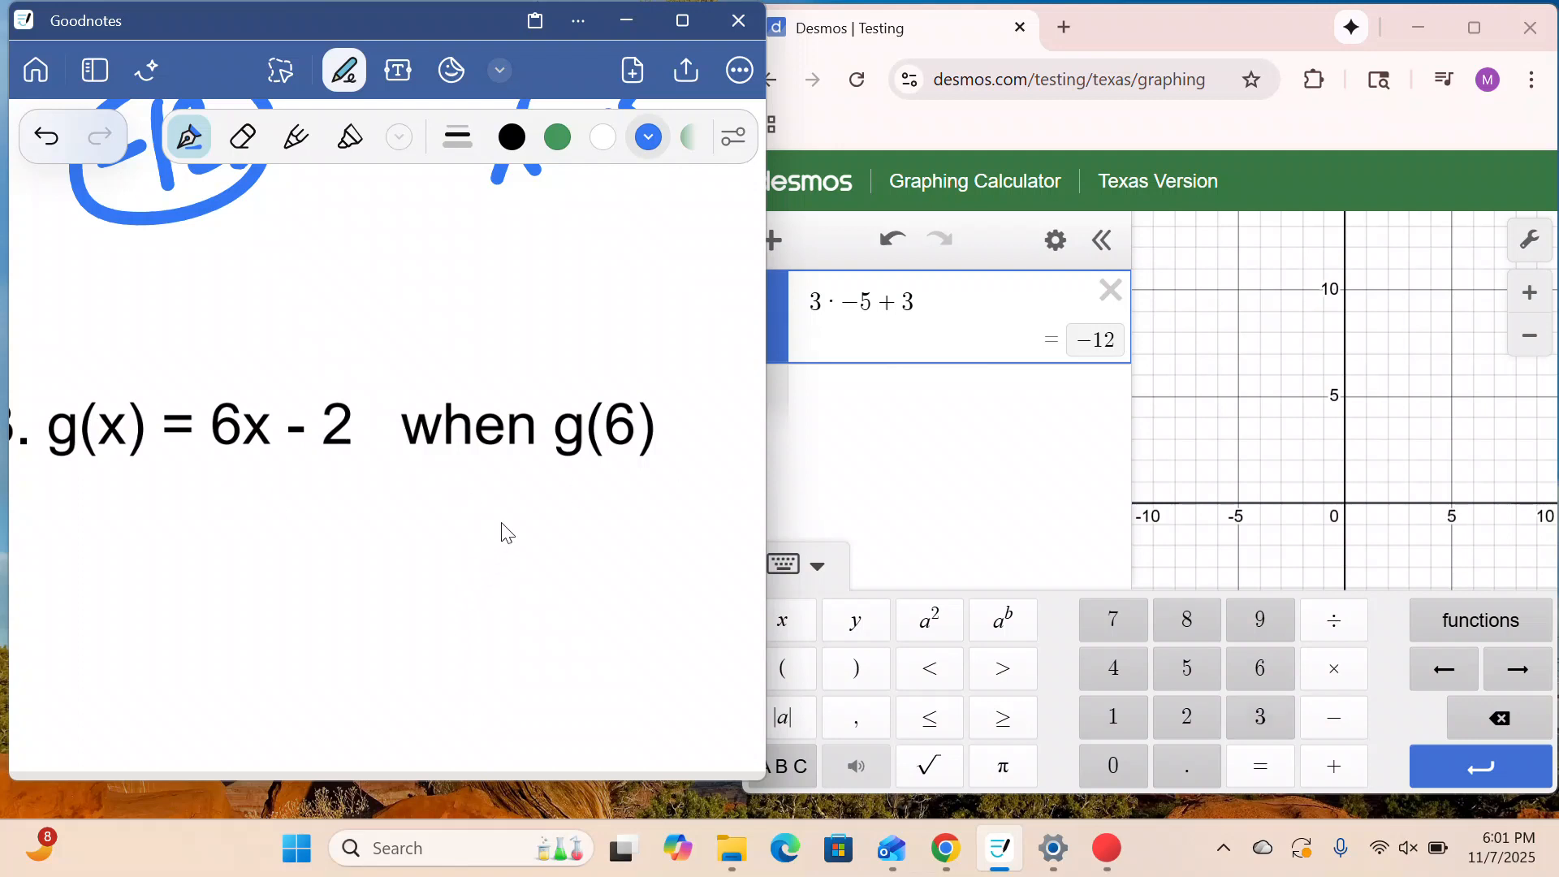
click(557, 137)
mouse_move(442, 477)
mouse_down()
mouse_move(481, 546)
mouse_move(441, 547)
mouse_up()
mouse_move(489, 484)
mouse_down()
mouse_move(526, 482)
mouse_move(537, 510)
mouse_up()
mouse_move(575, 461)
mouse_down()
mouse_move(569, 540)
mouse_move(579, 531)
mouse_up()
mouse_move(617, 348)
mouse_down()
mouse_move(629, 380)
mouse_move(695, 337)
mouse_up()
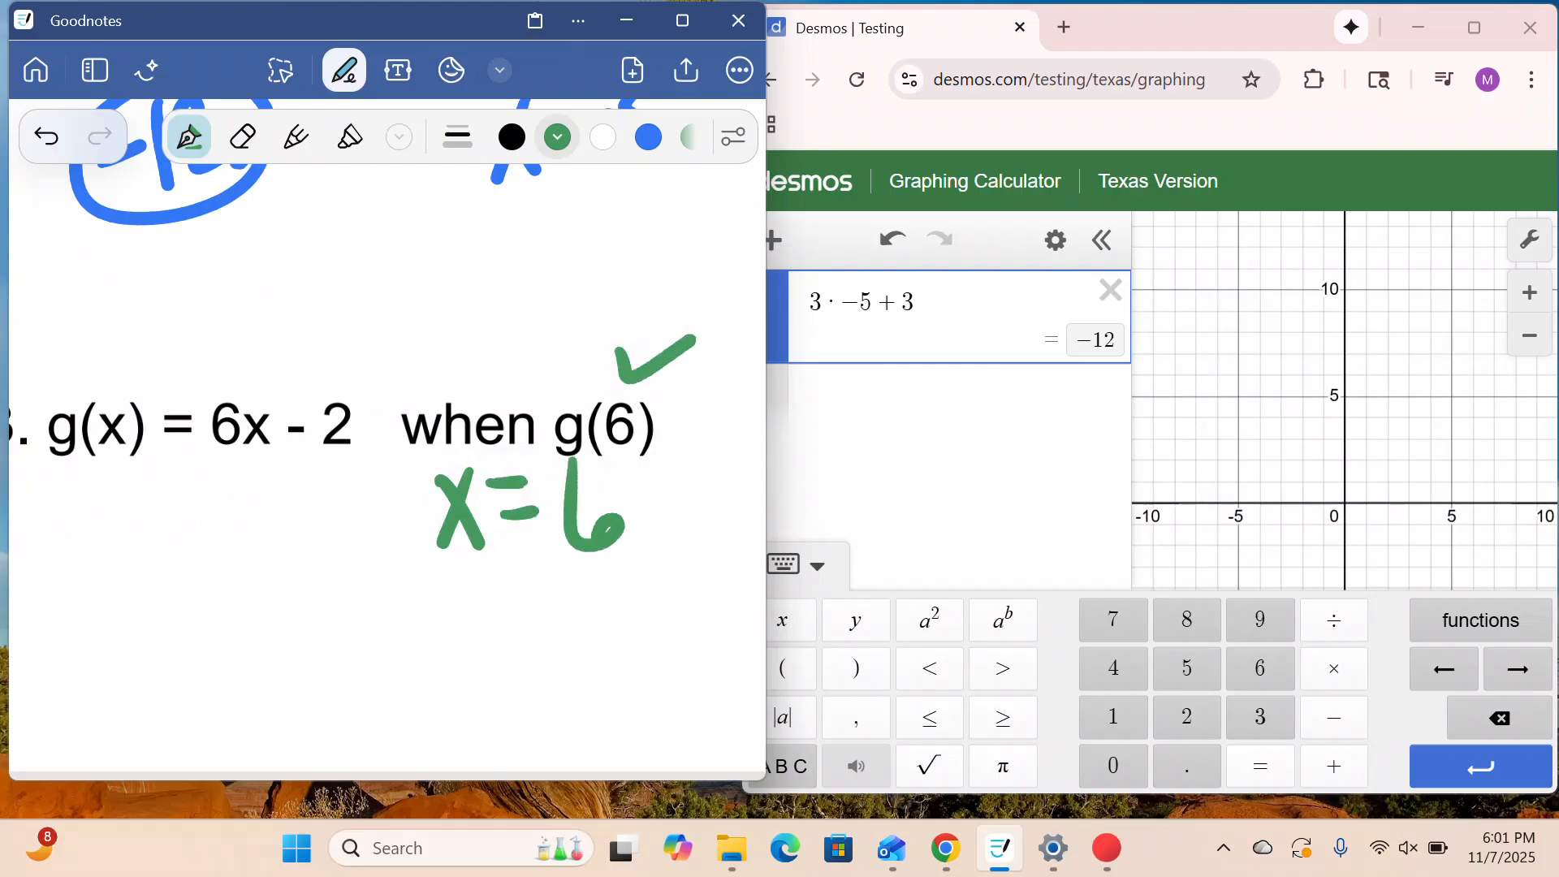
drag(112, 357, 167, 318)
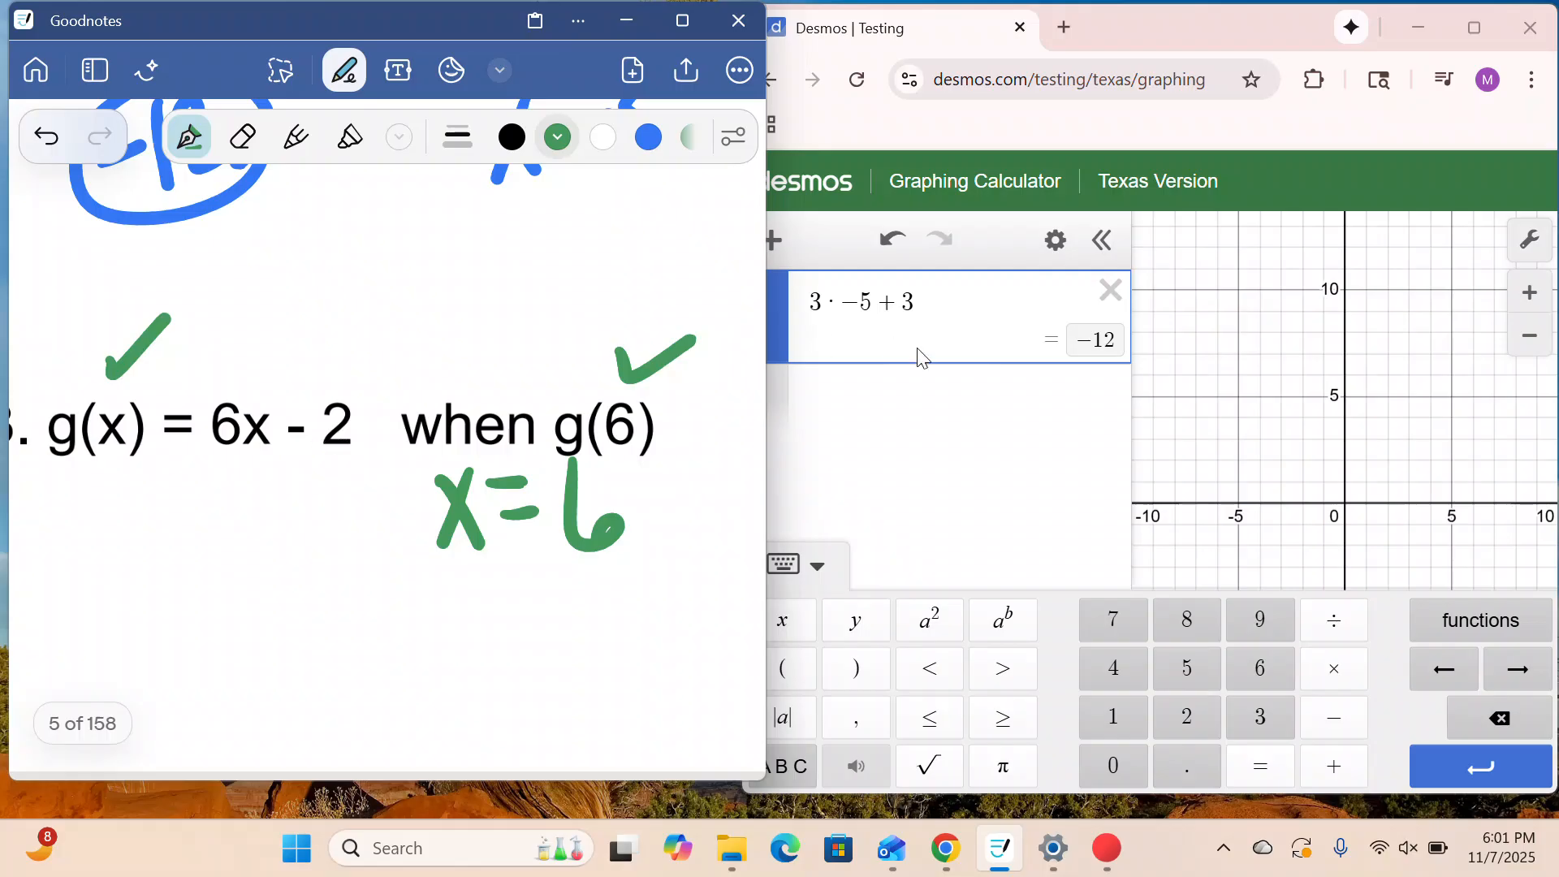
- Replace the expression in the Desmos calculator with 6·6 − 2 to evaluate g(6)
click(1111, 296)
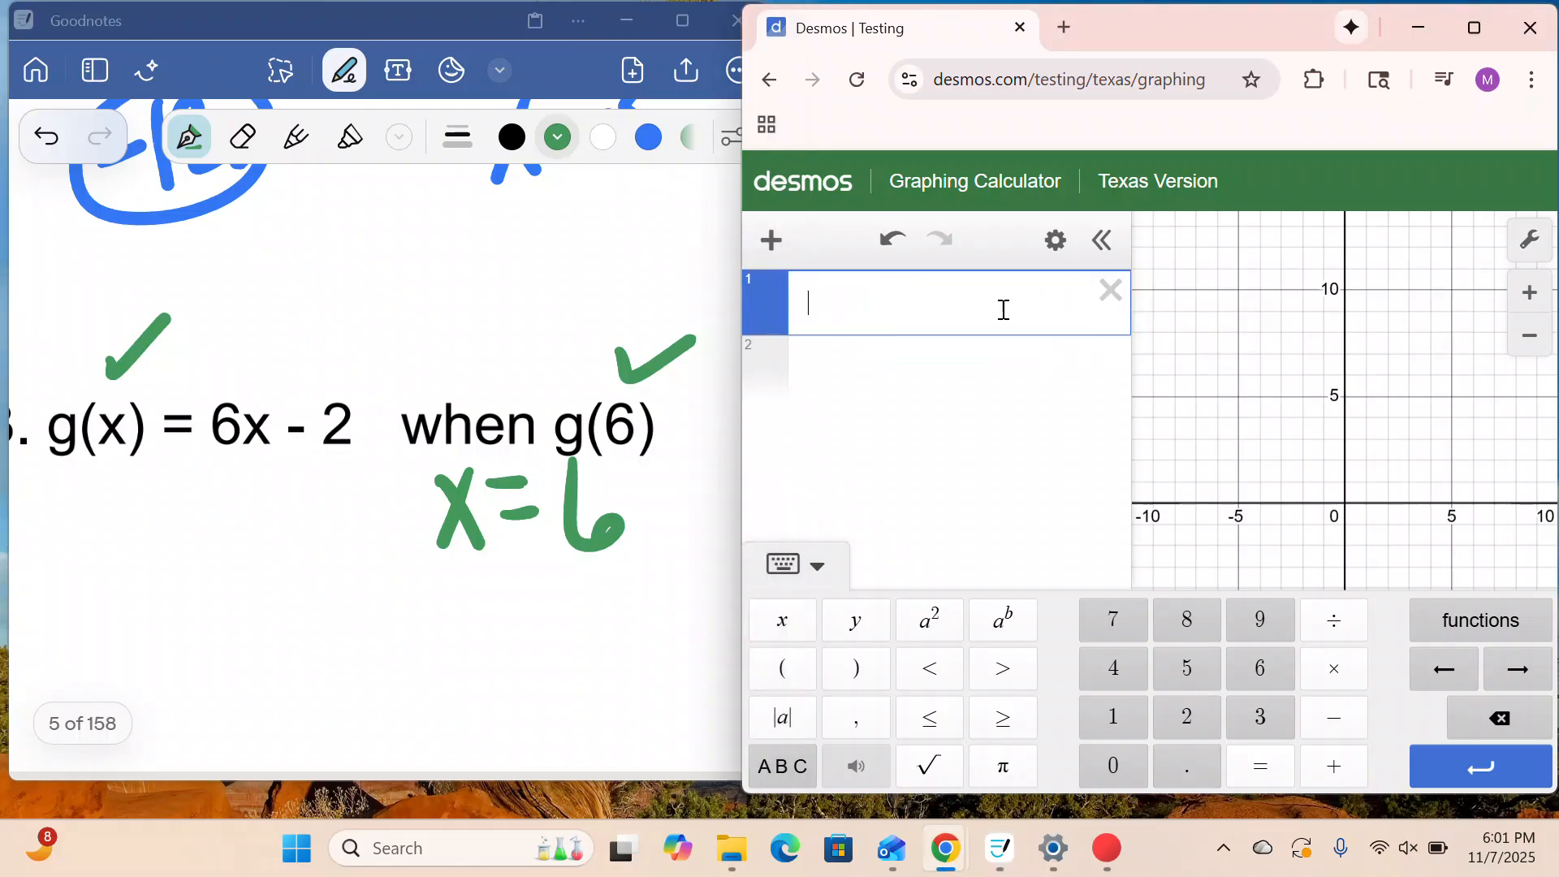
click(1261, 669)
click(1335, 671)
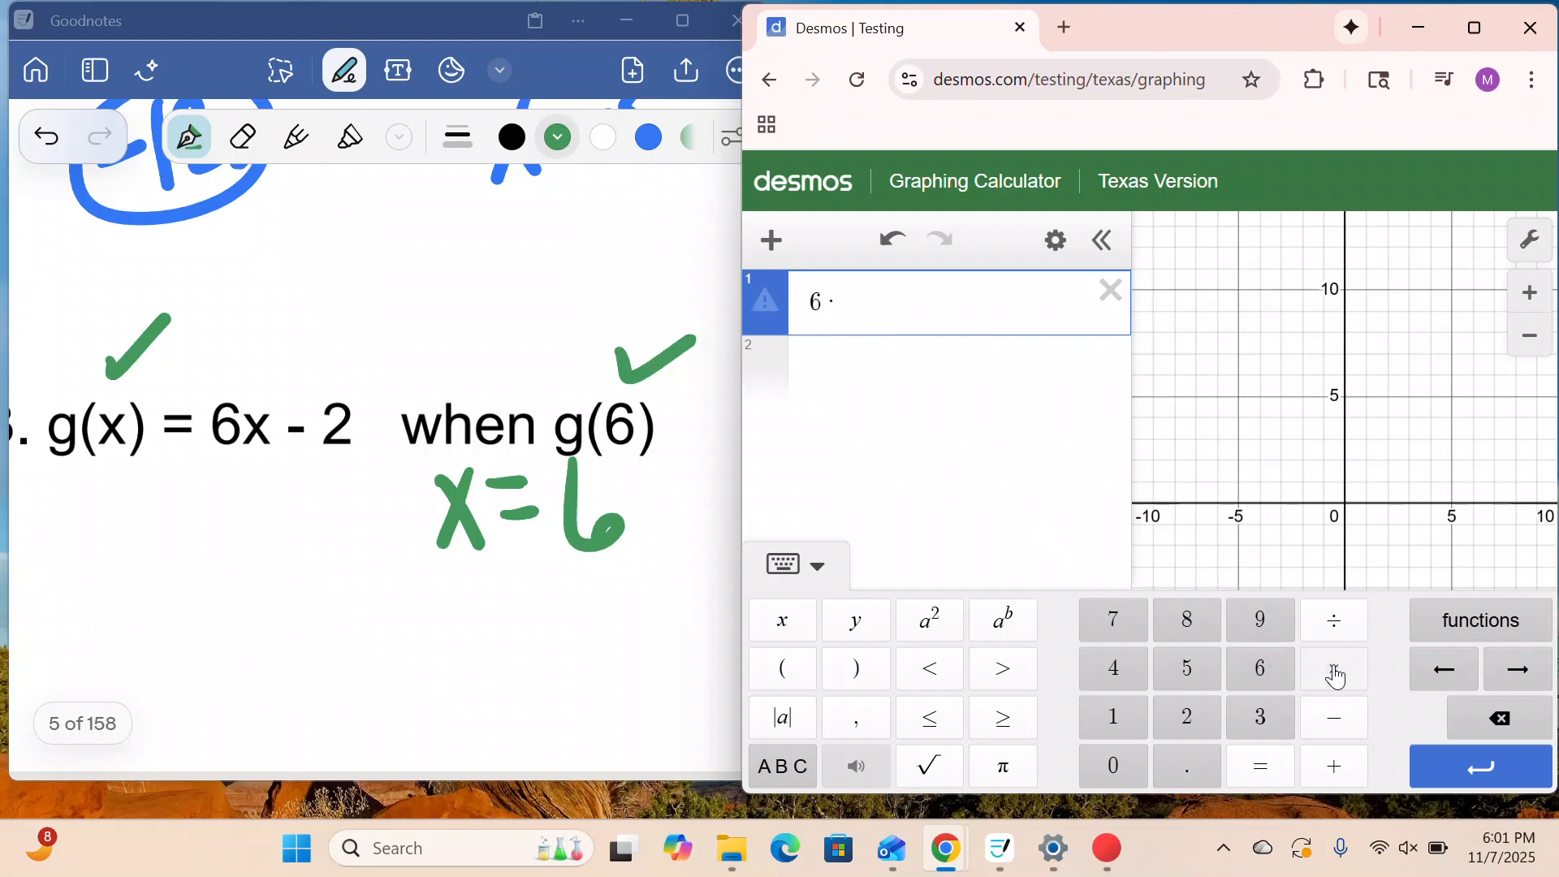
click(1269, 675)
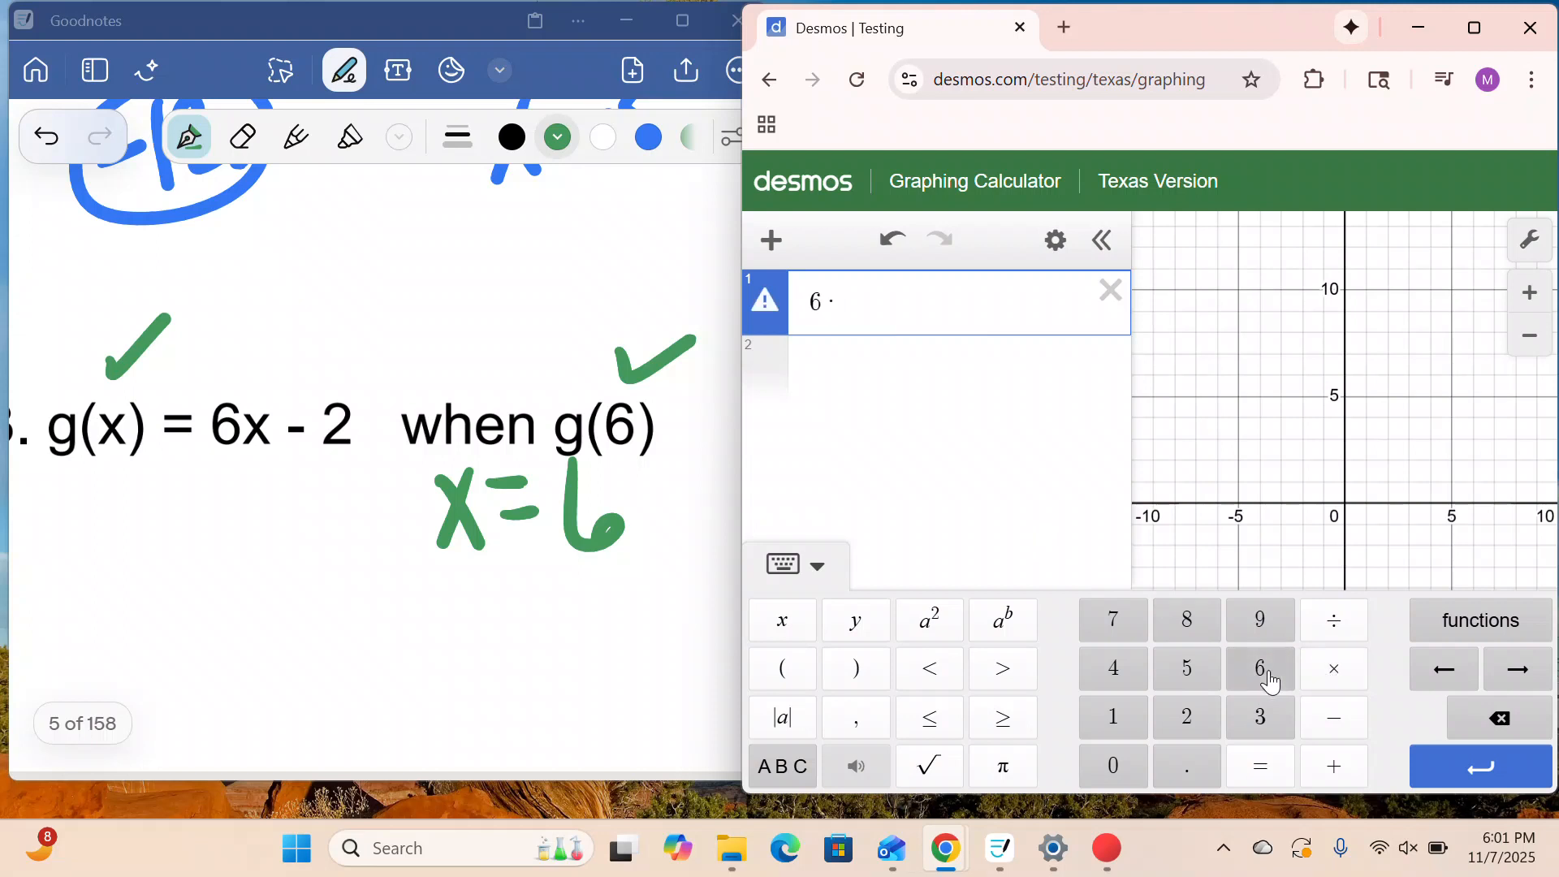
click(1333, 718)
click(1188, 722)
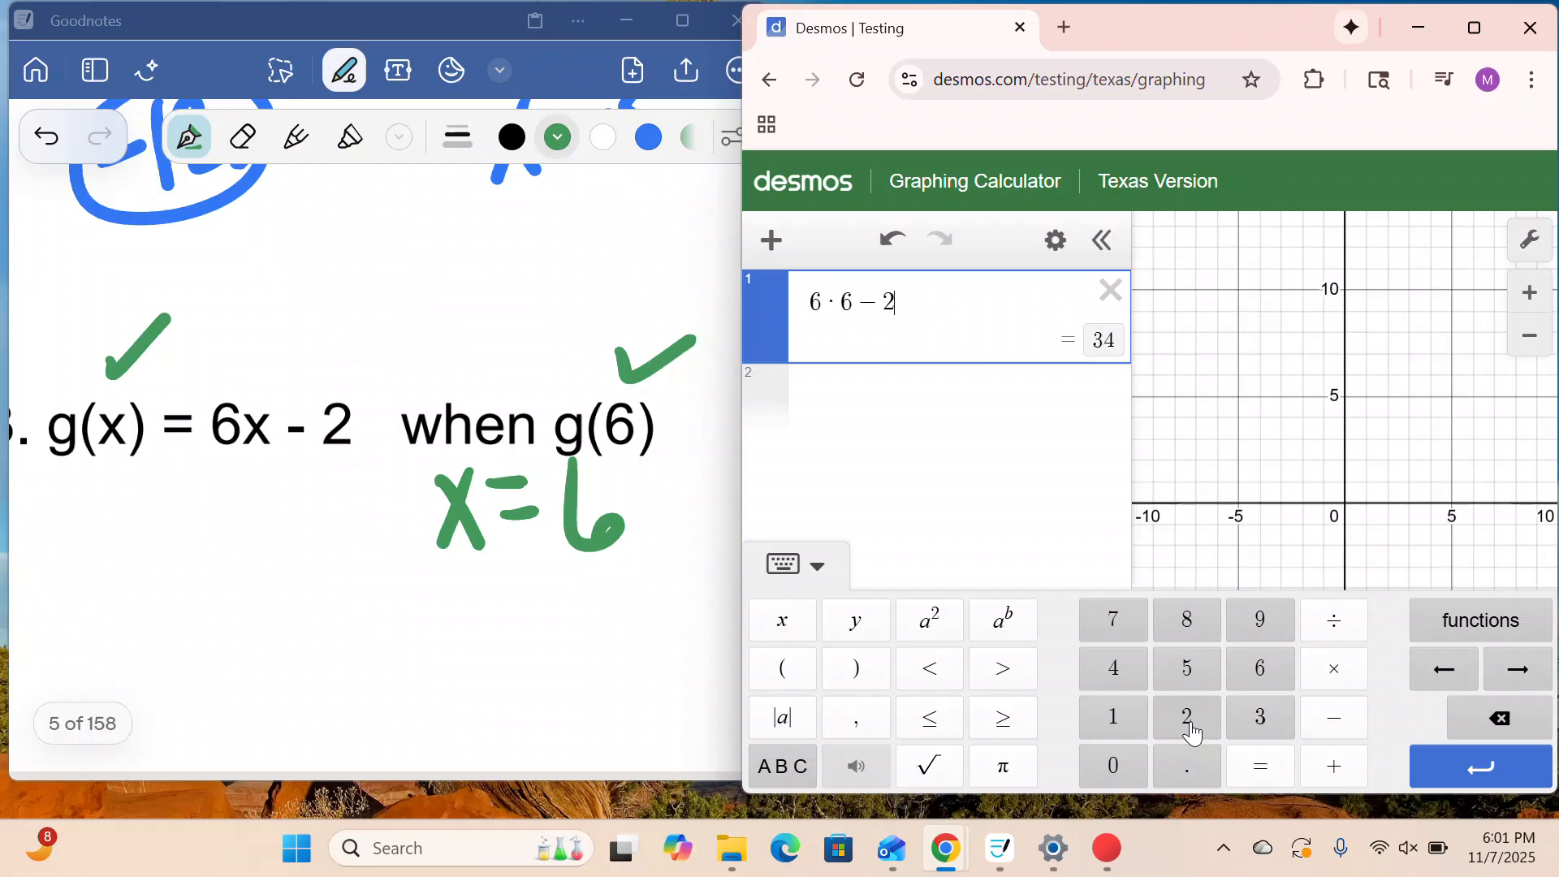
- In Goodnotes, write 34 in green beneath g(x) in problem 13 and circle it
drag(132, 528, 154, 613)
mouse_move(215, 492)
mouse_down()
mouse_move(199, 552)
mouse_move(253, 536)
mouse_up()
drag(220, 487, 244, 584)
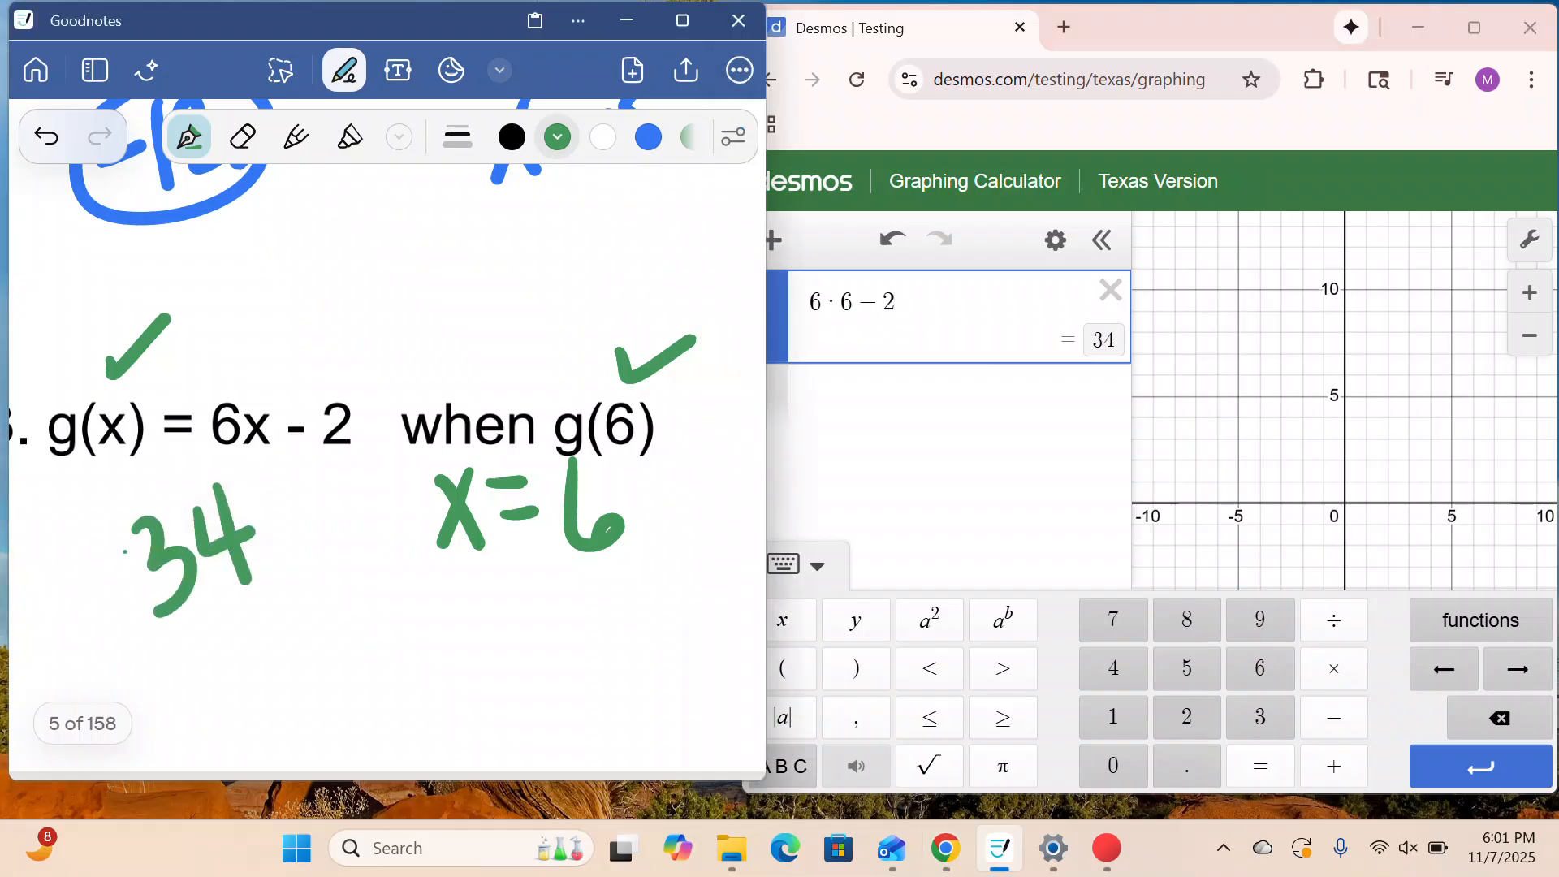
mouse_move(140, 464)
mouse_down()
mouse_move(199, 651)
mouse_move(146, 445)
mouse_move(122, 469)
mouse_up()
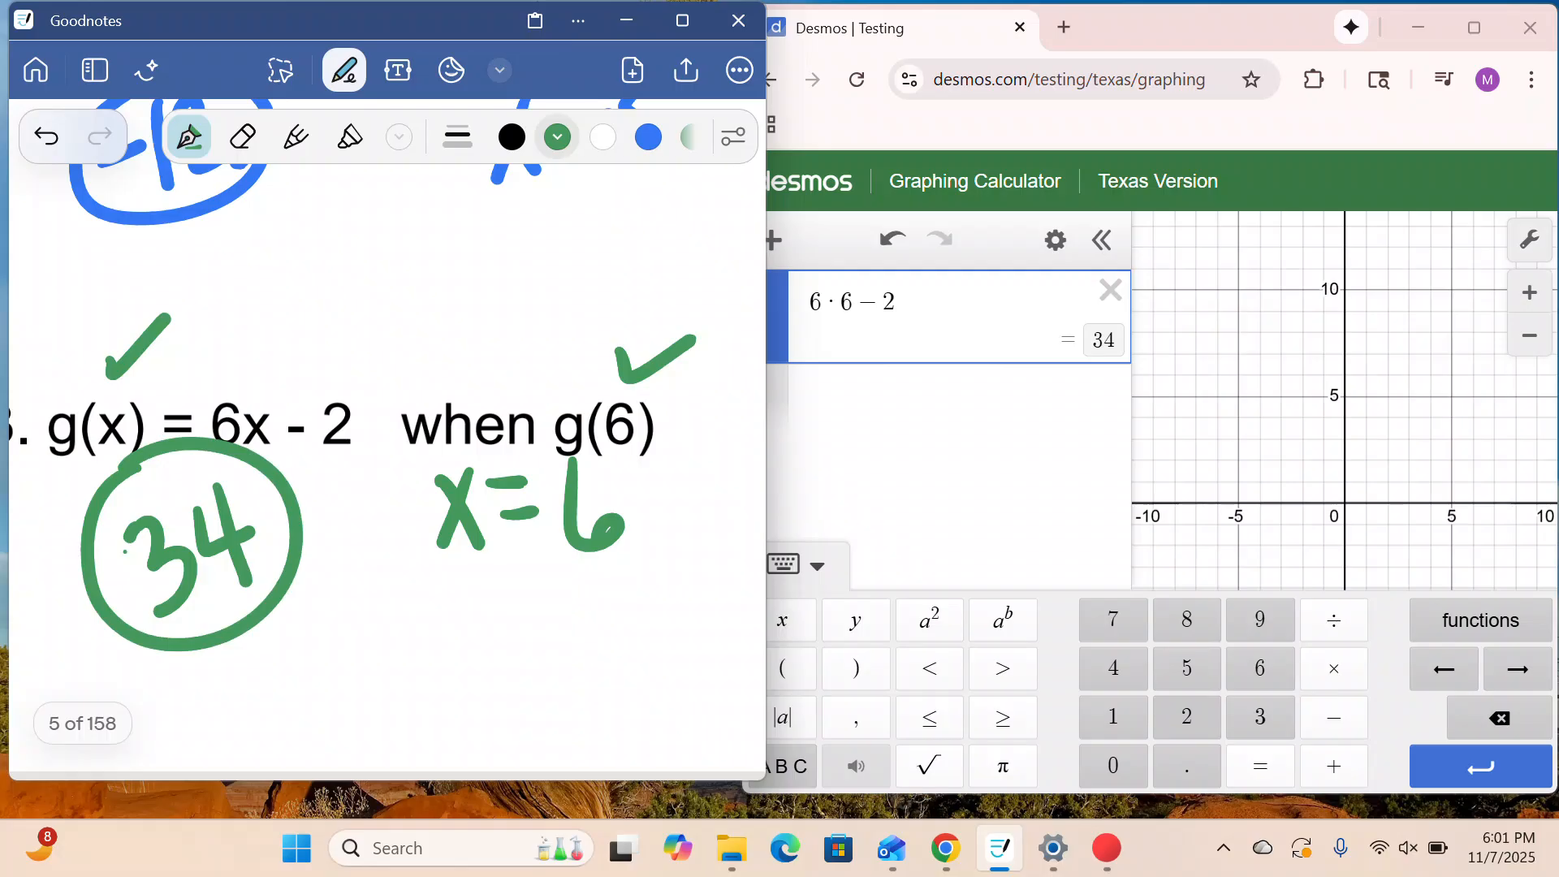
- Clear the Desmos expression, and in Goodnotes write x = -3 in green under h(-3) in problem 14, tracing over the -3 in blue
scroll(382, 438, down, 5)
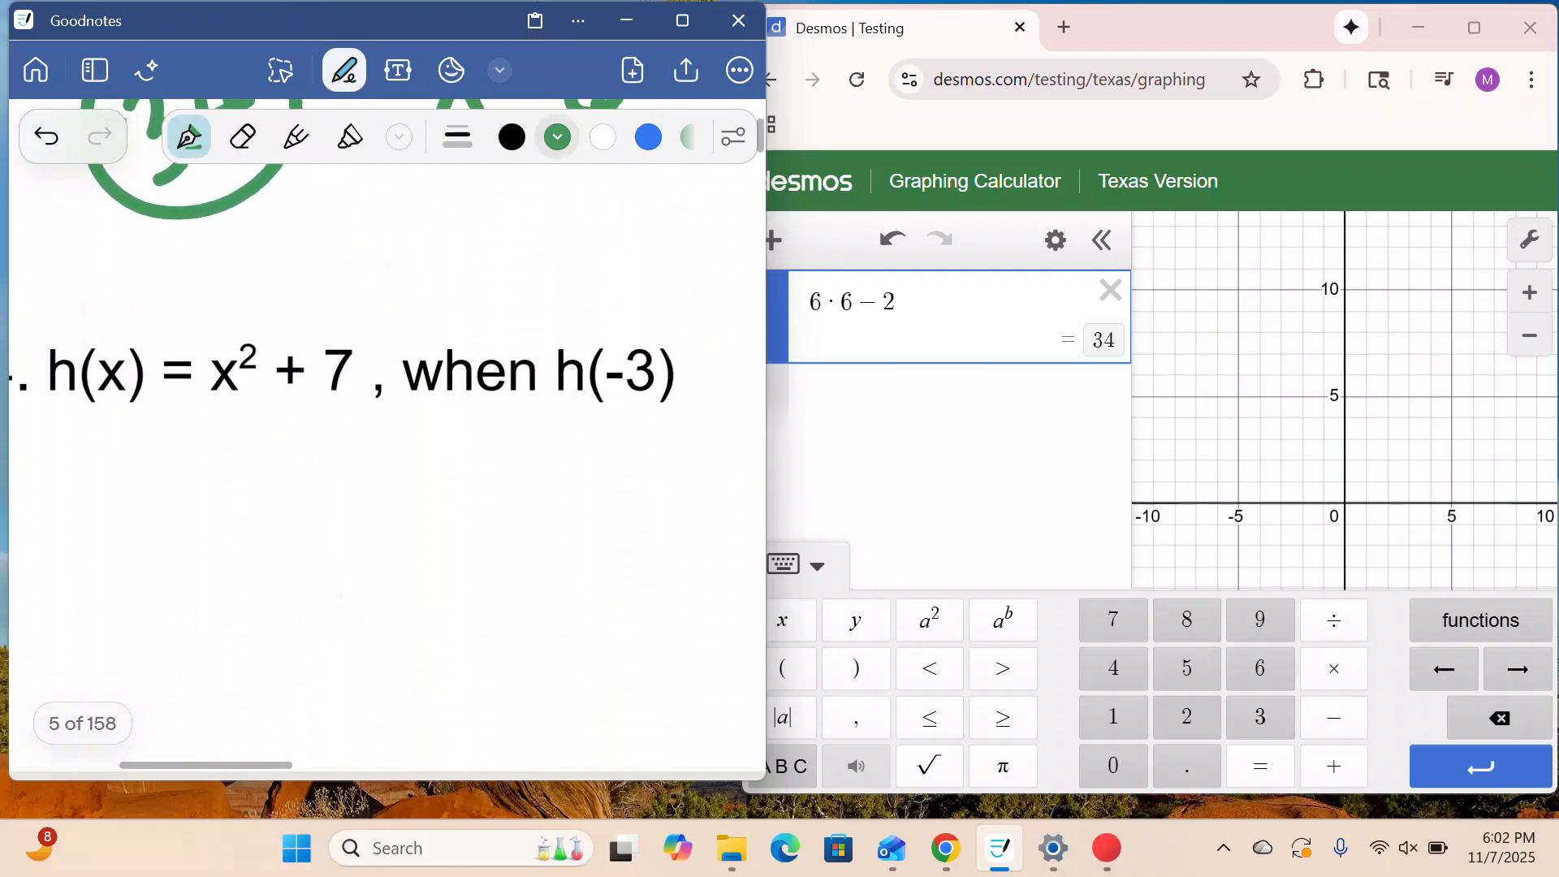
scroll(382, 439, down, 5)
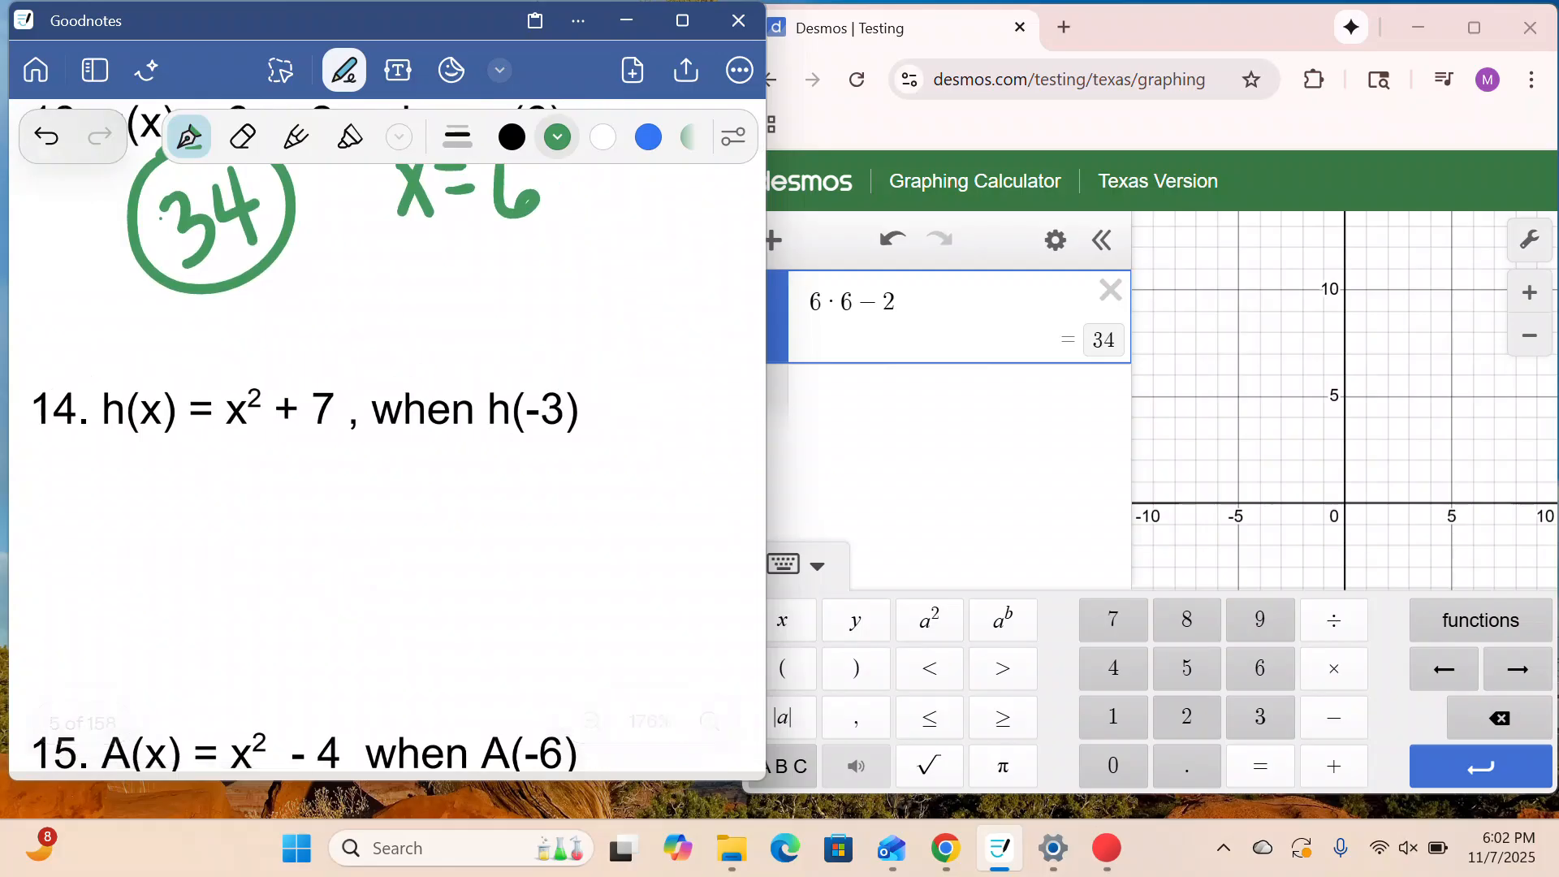
click(1110, 290)
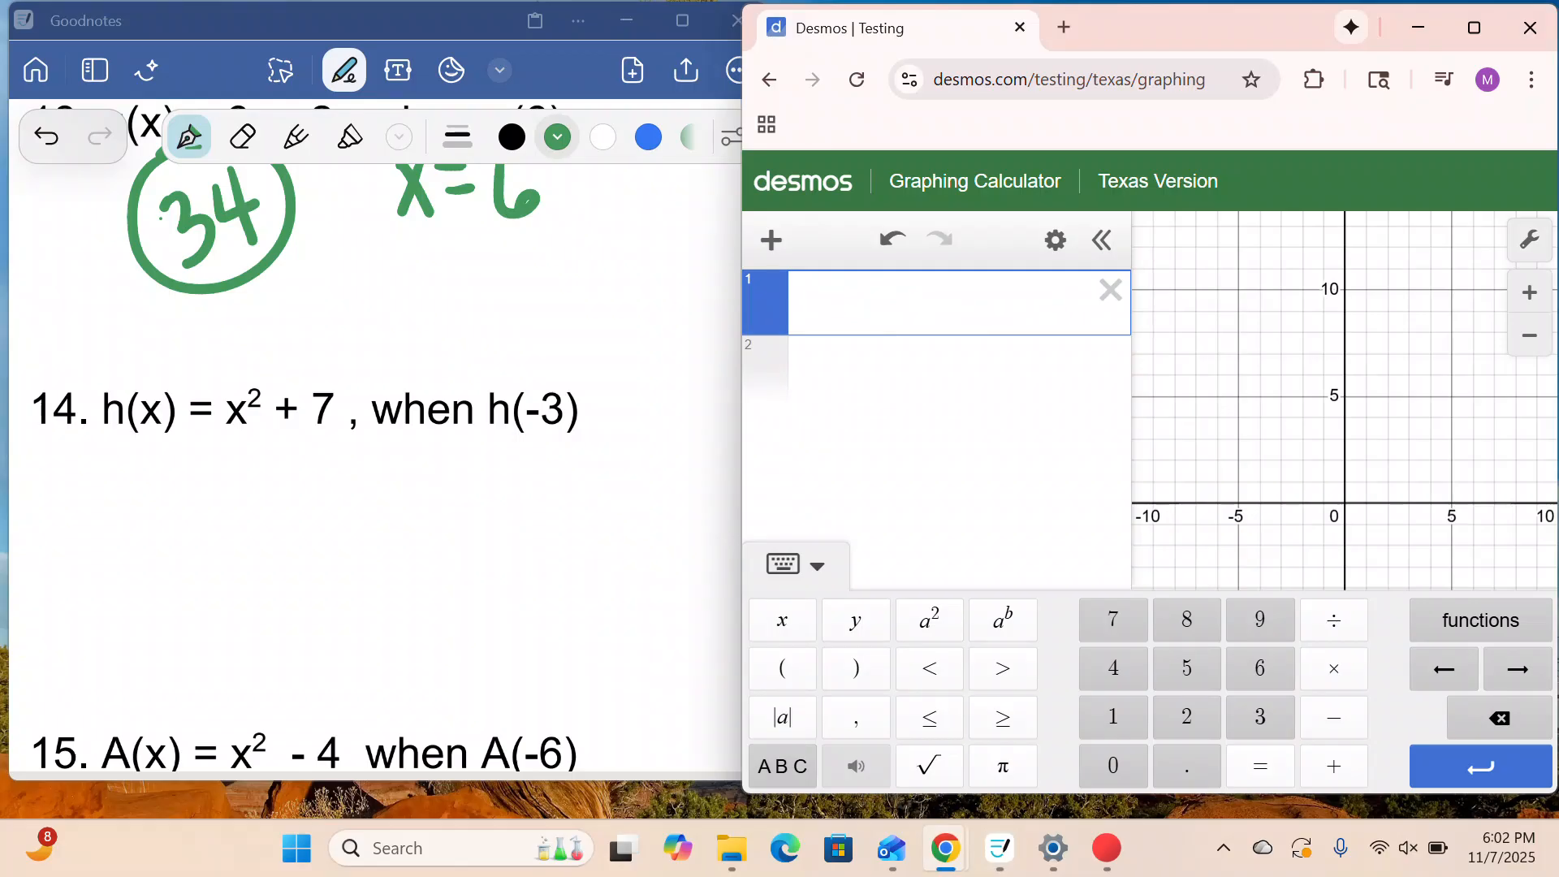
drag(441, 449, 480, 507)
mouse_move(484, 437)
mouse_down()
mouse_move(445, 514)
mouse_move(506, 455)
mouse_move(503, 474)
mouse_move(585, 449)
mouse_move(559, 508)
mouse_move(532, 466)
mouse_move(614, 486)
mouse_move(562, 510)
mouse_up()
click(528, 467)
click(648, 138)
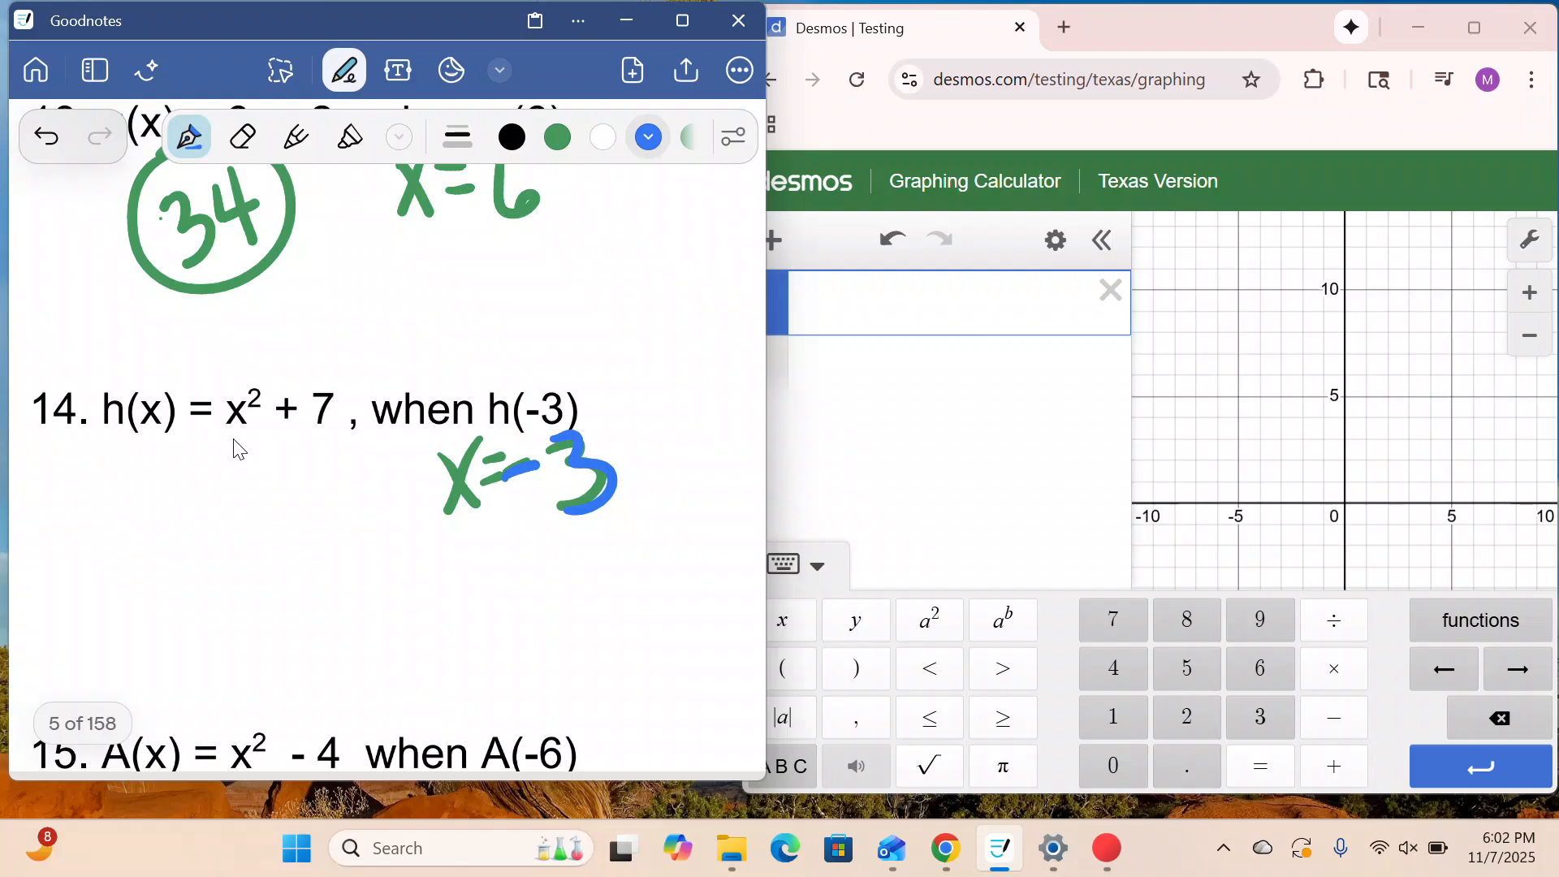
- Enter −3² without parentheses in the first expression line of the Desmos calculator
click(832, 299)
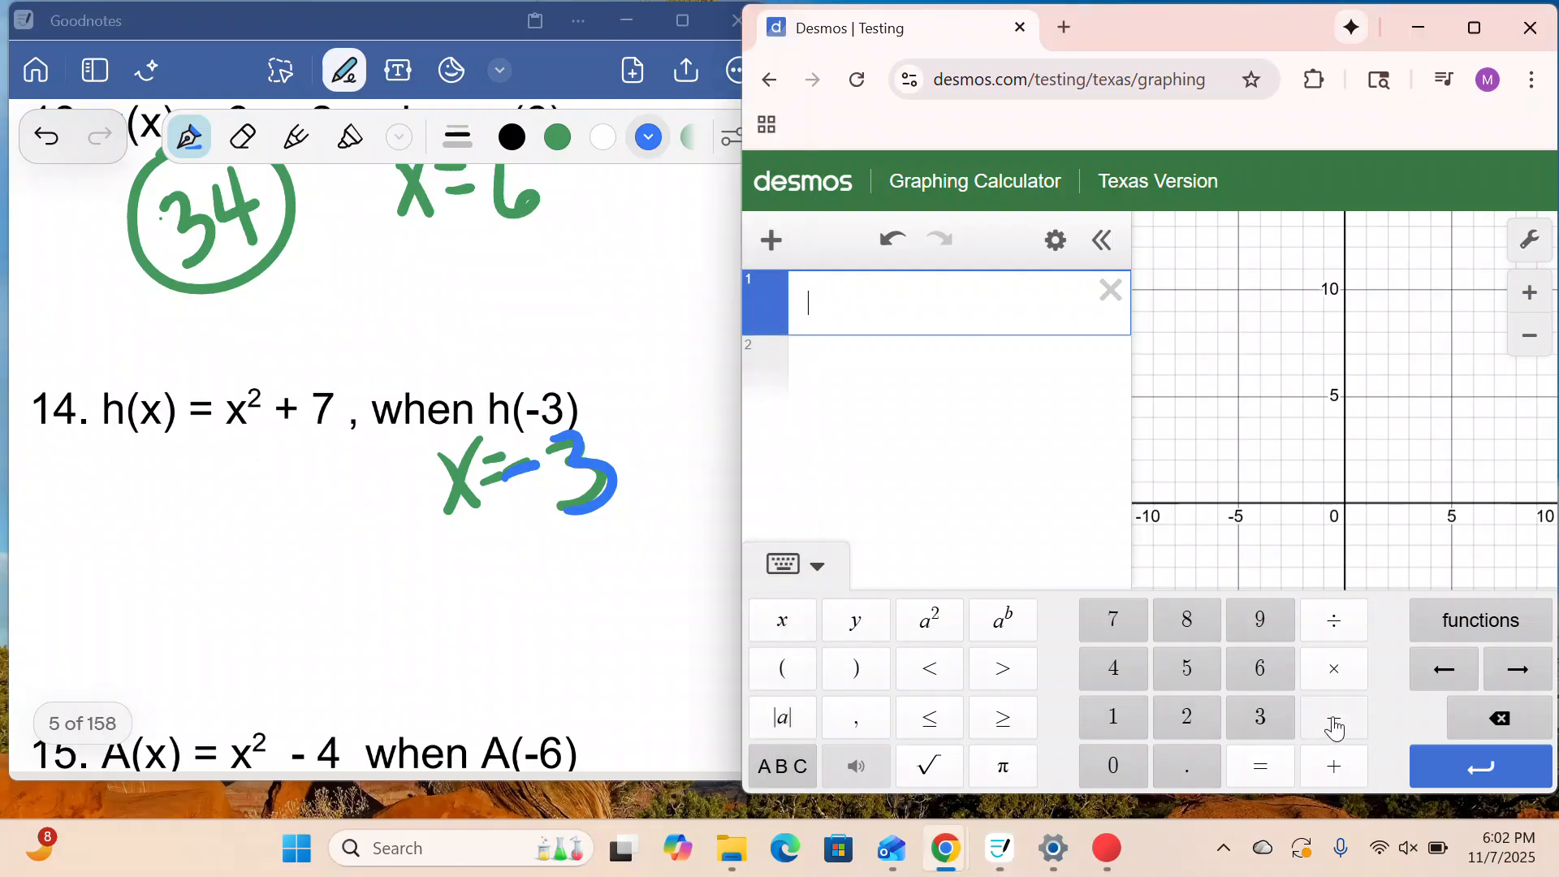
click(1260, 716)
click(932, 621)
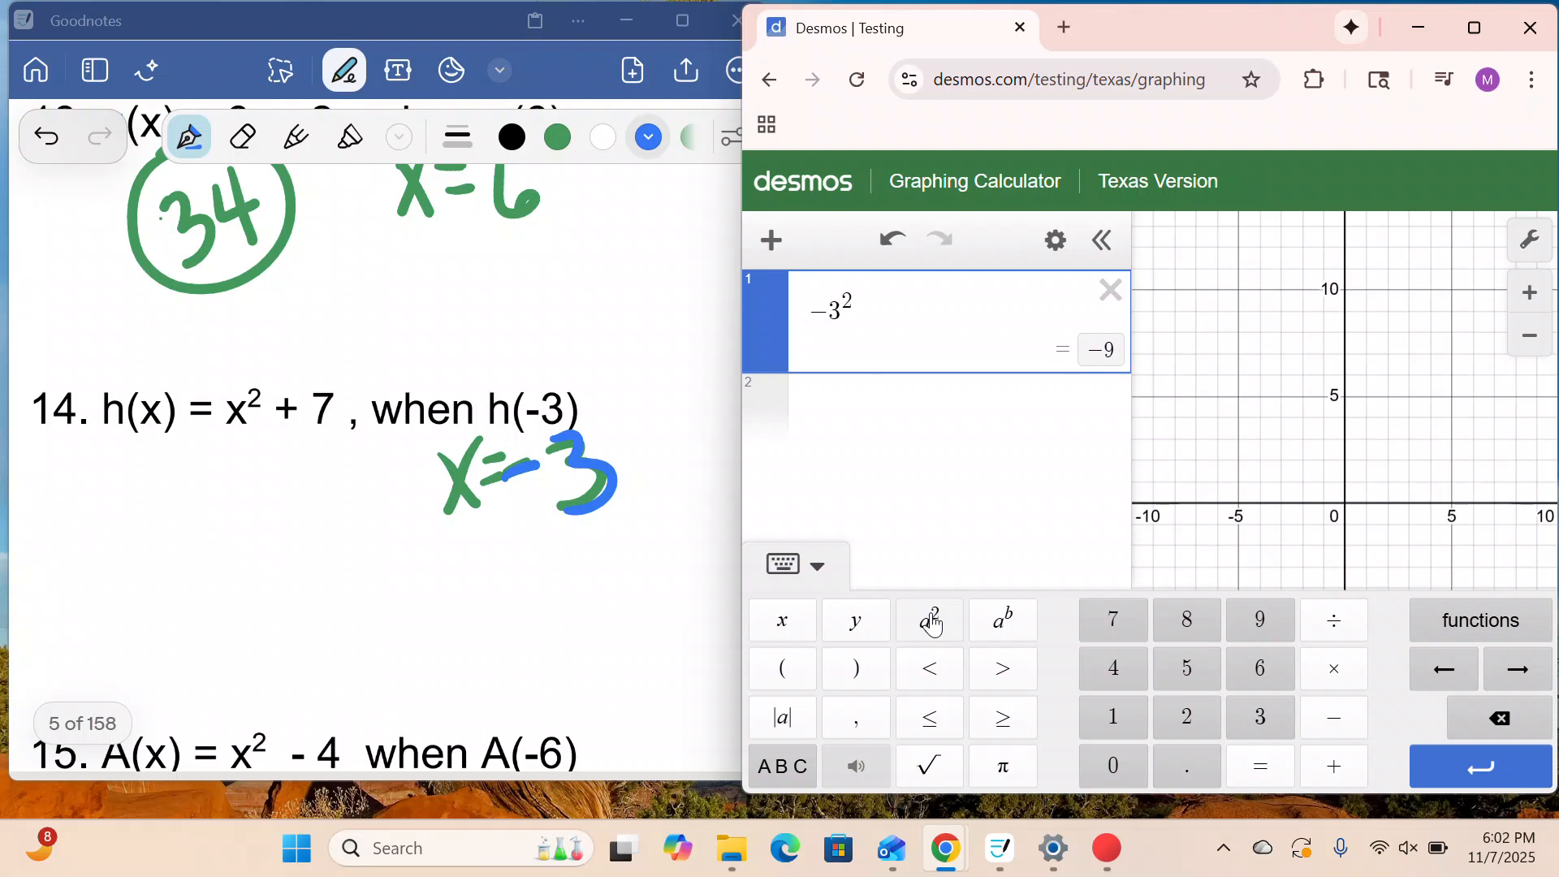
- In Goodnotes, underline x² in problem 14 and write (-3)² + 7 in blue beneath the function
click(219, 438)
drag(217, 440, 258, 435)
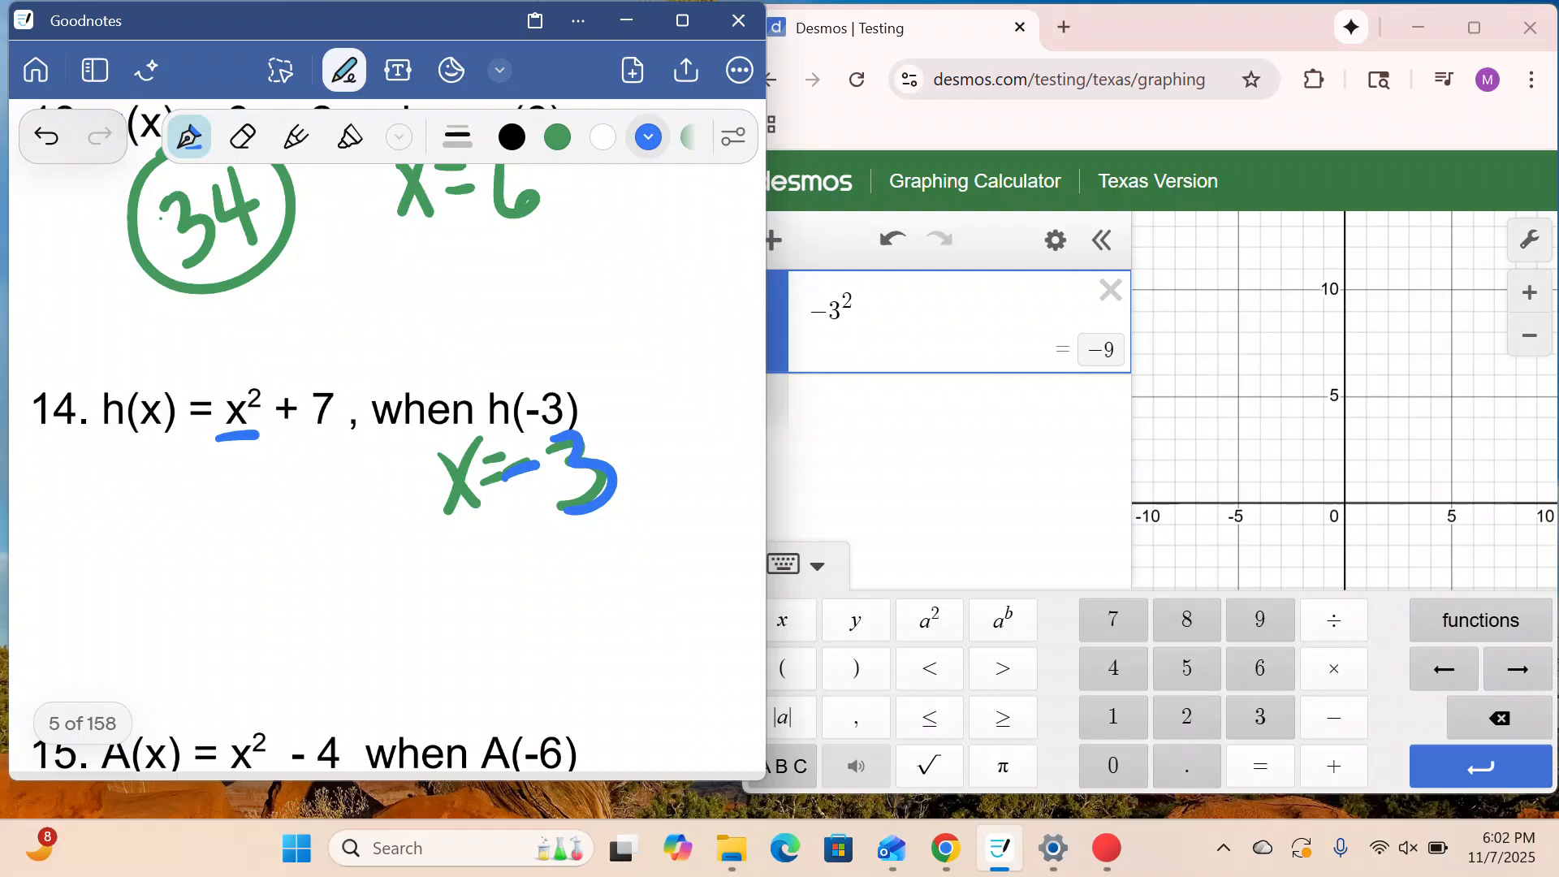
drag(69, 460, 58, 555)
mouse_move(68, 502)
mouse_down()
mouse_move(118, 484)
mouse_move(111, 537)
mouse_up()
drag(129, 459, 150, 557)
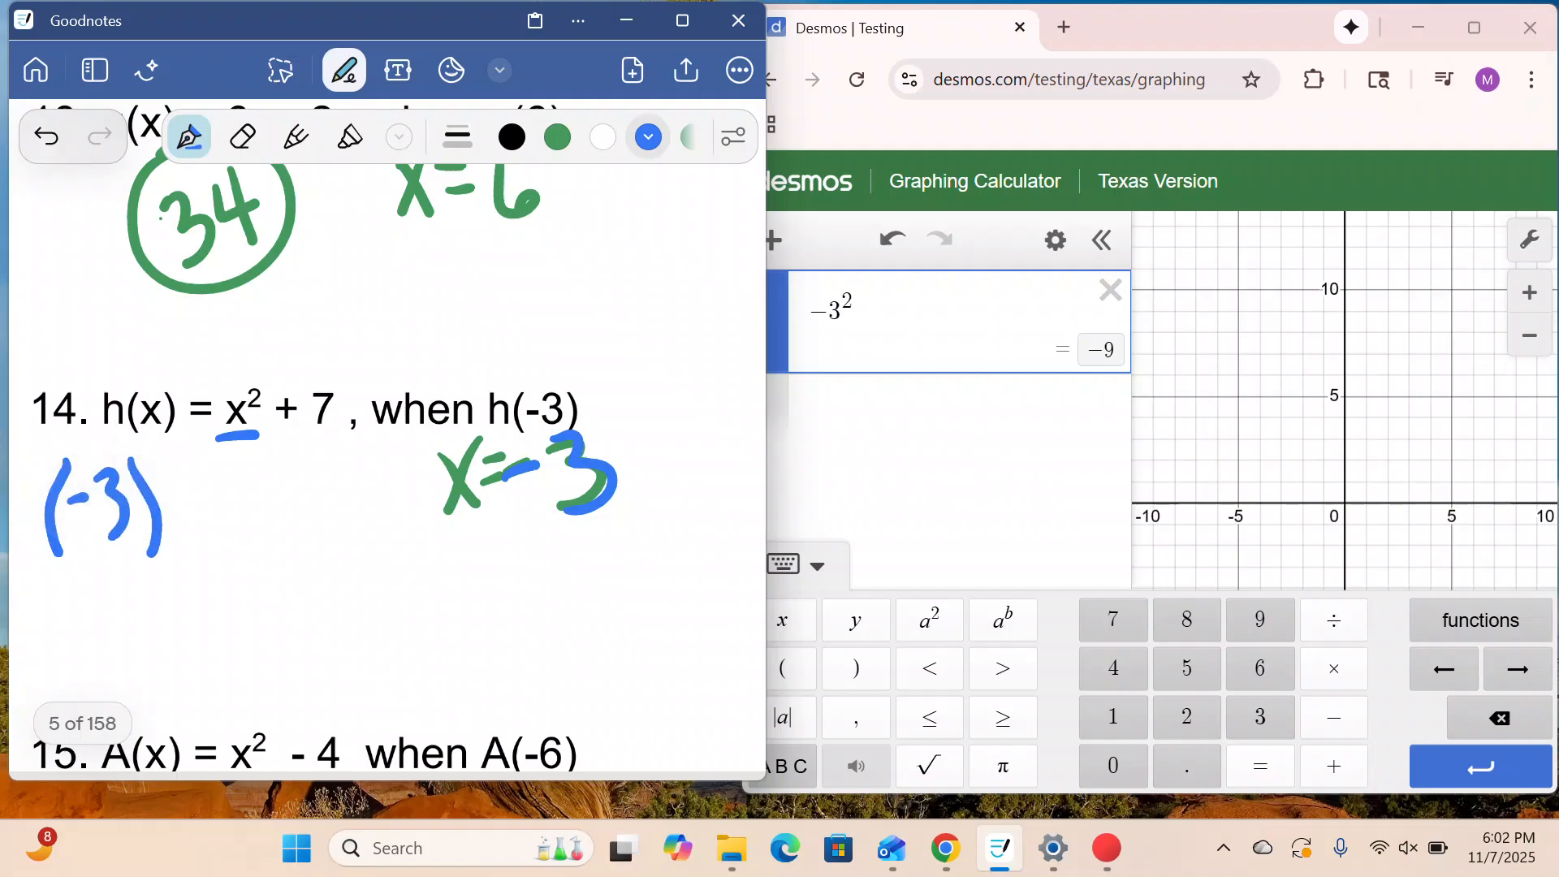
mouse_move(154, 445)
mouse_down()
mouse_move(212, 505)
mouse_move(202, 536)
mouse_move(222, 508)
mouse_move(268, 534)
mouse_up()
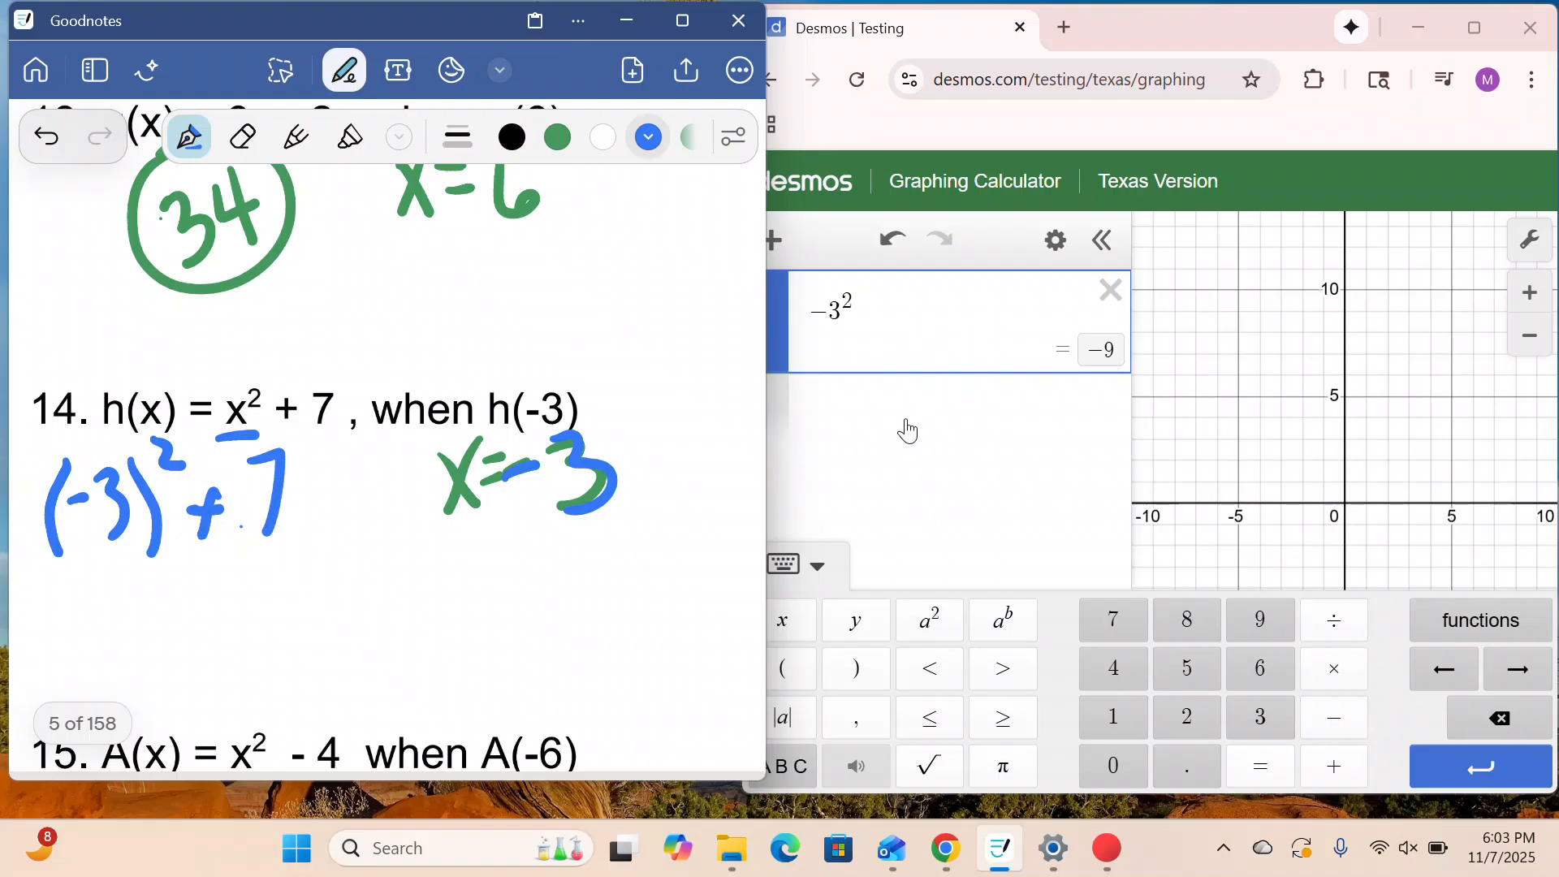
- Enter (−3)² with parentheses in the second Desmos expression line
click(908, 419)
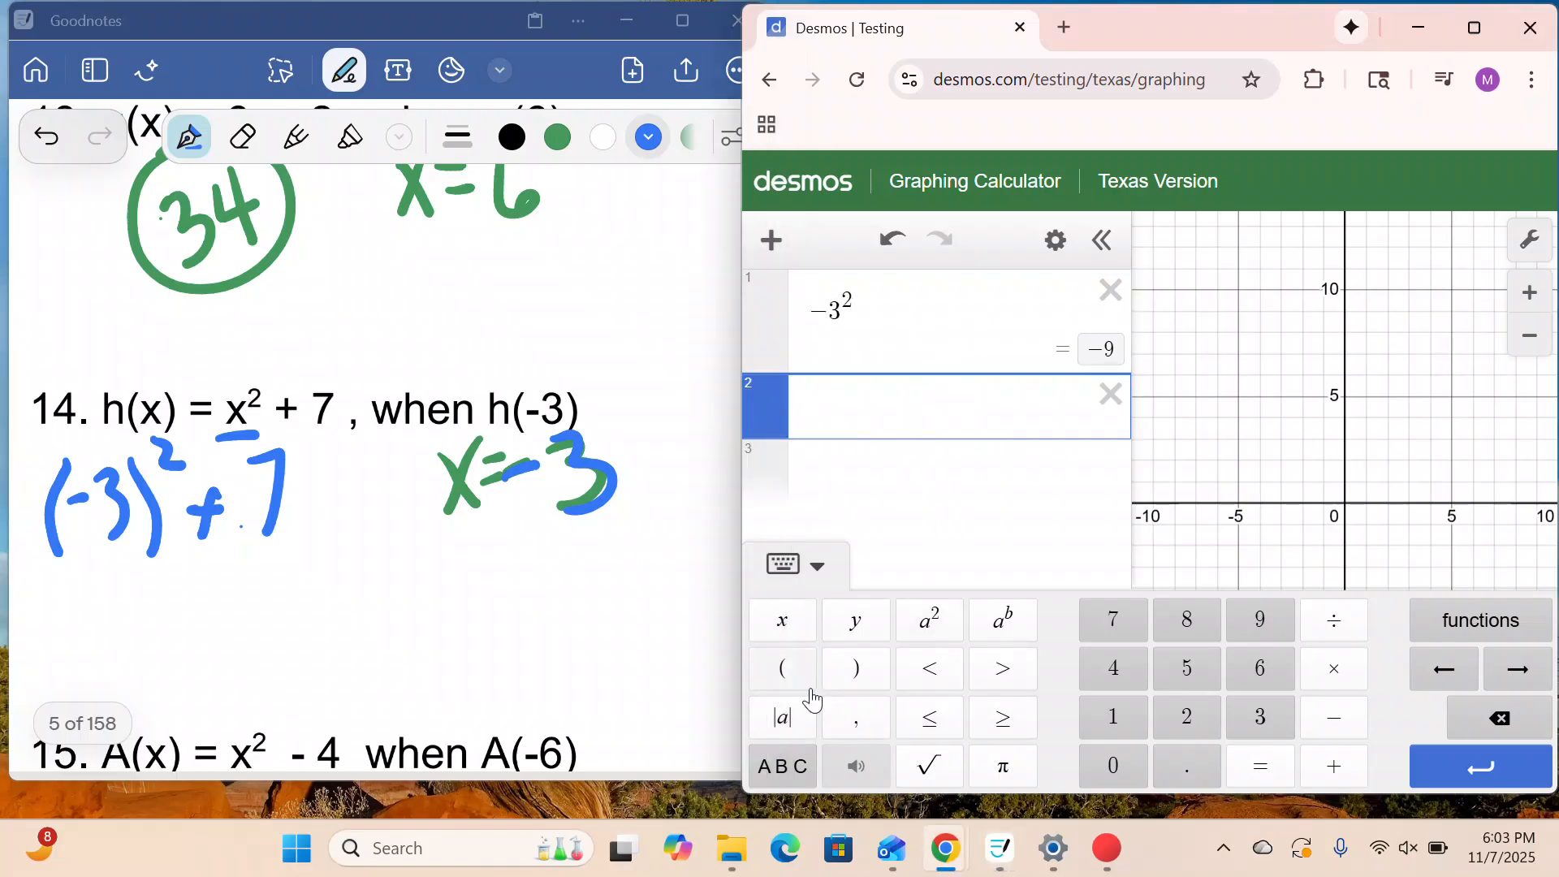
click(784, 671)
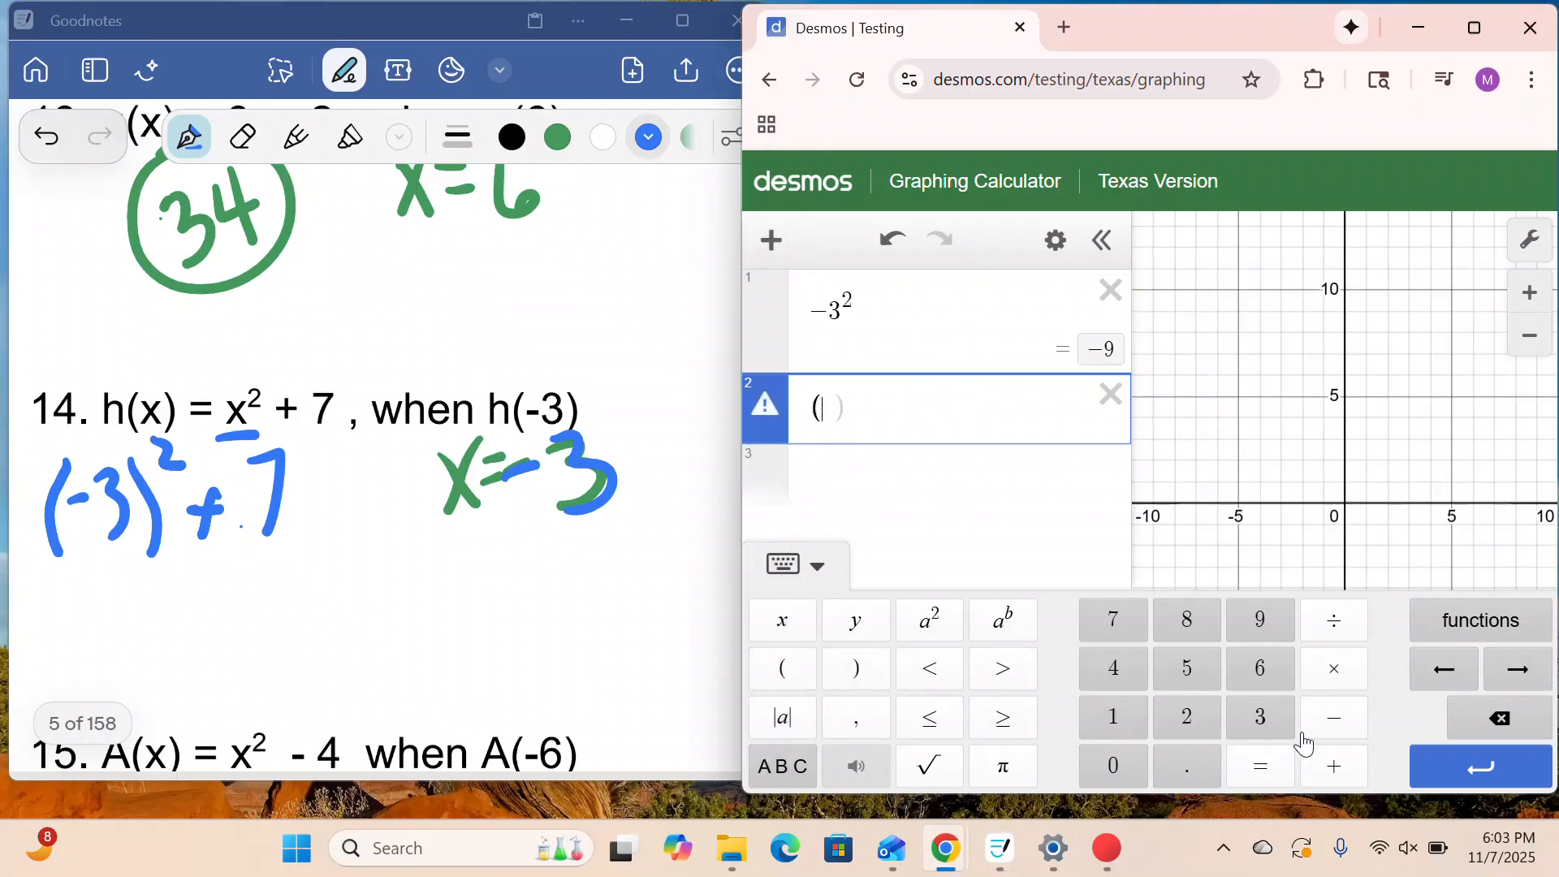
click(1331, 719)
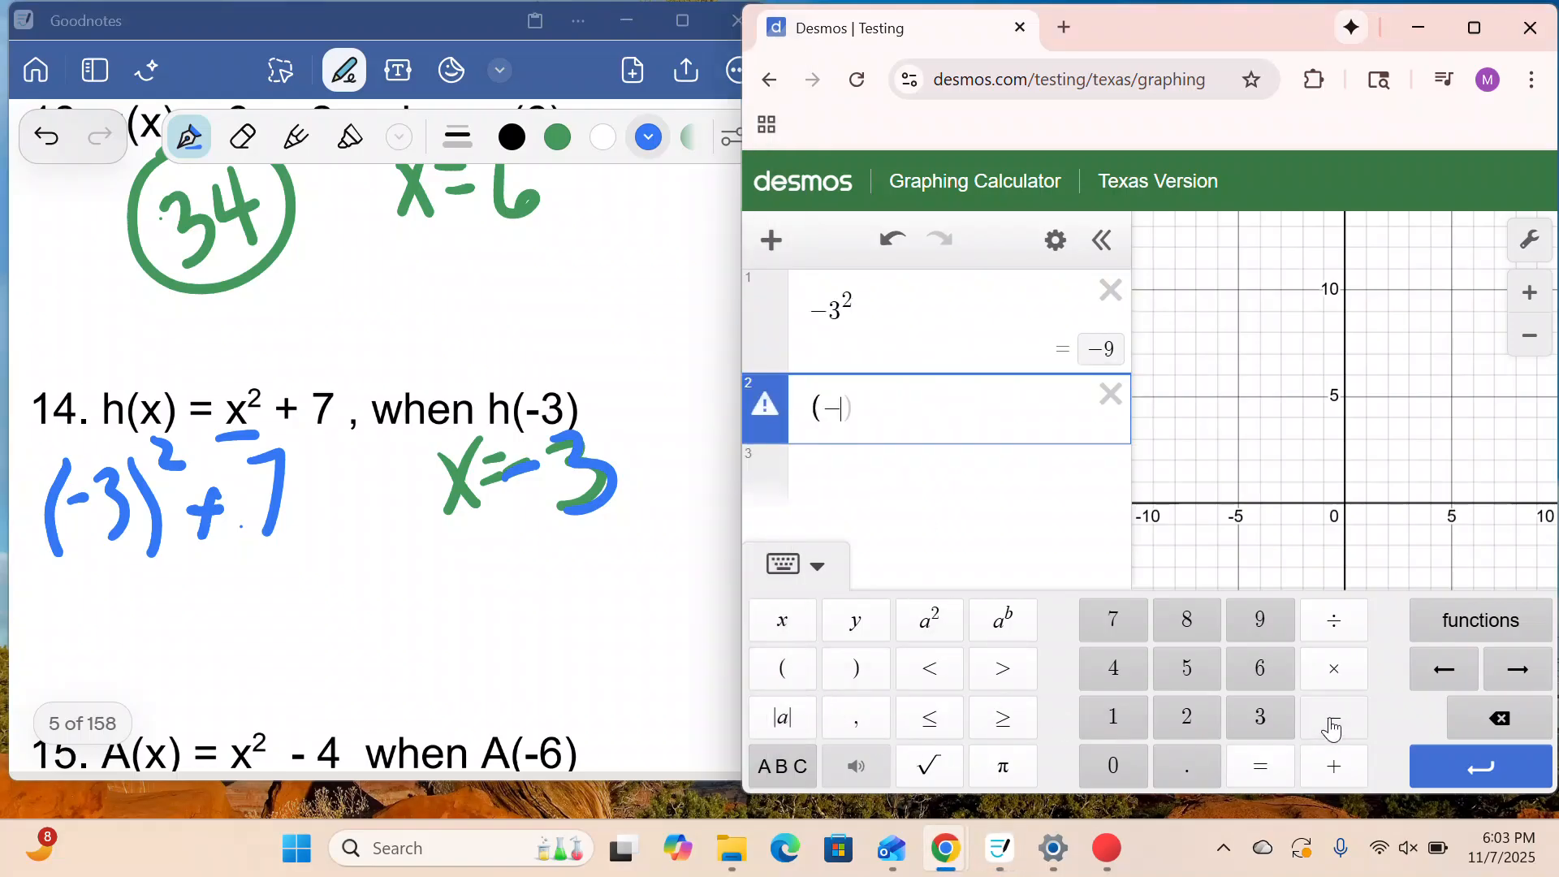
click(1260, 724)
click(856, 668)
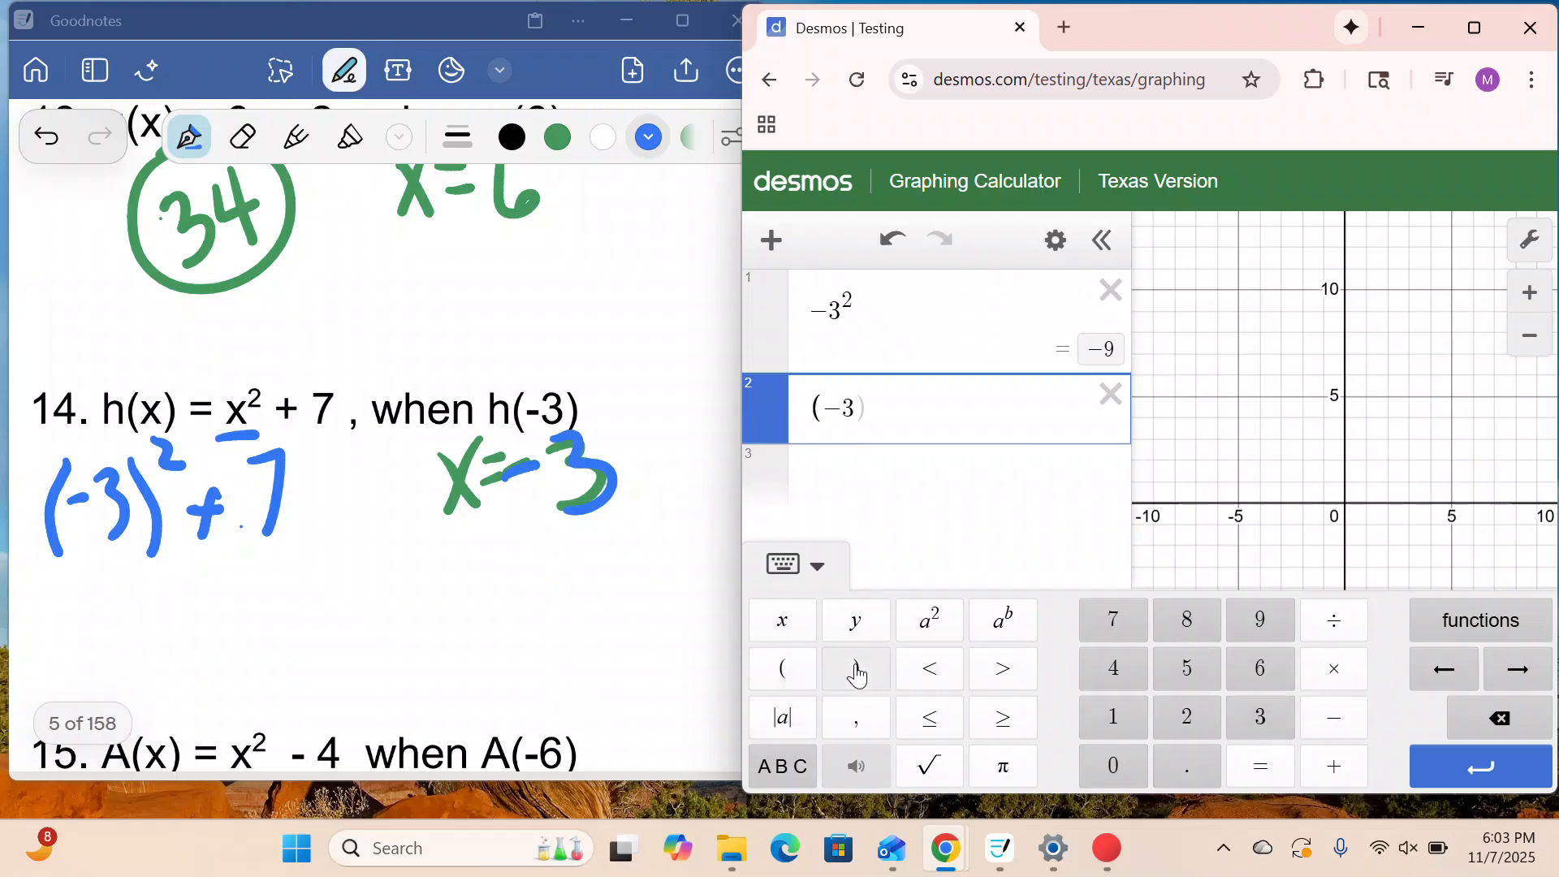
click(947, 634)
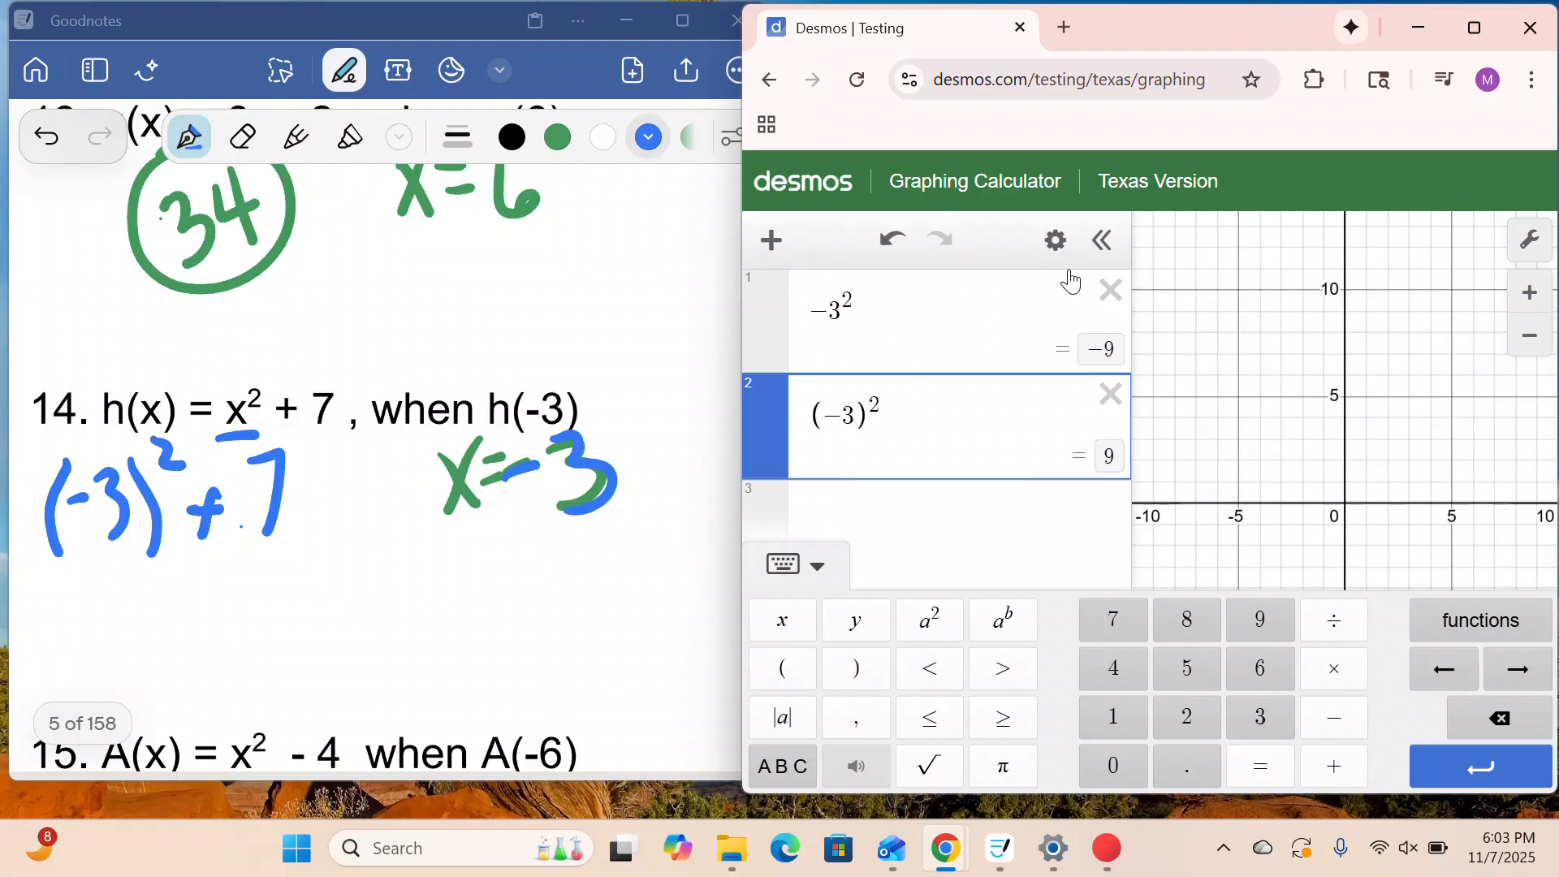
- Delete both Desmos expressions and enter (−3)² + 7 in the first line for problem 14
click(1110, 291)
click(1111, 290)
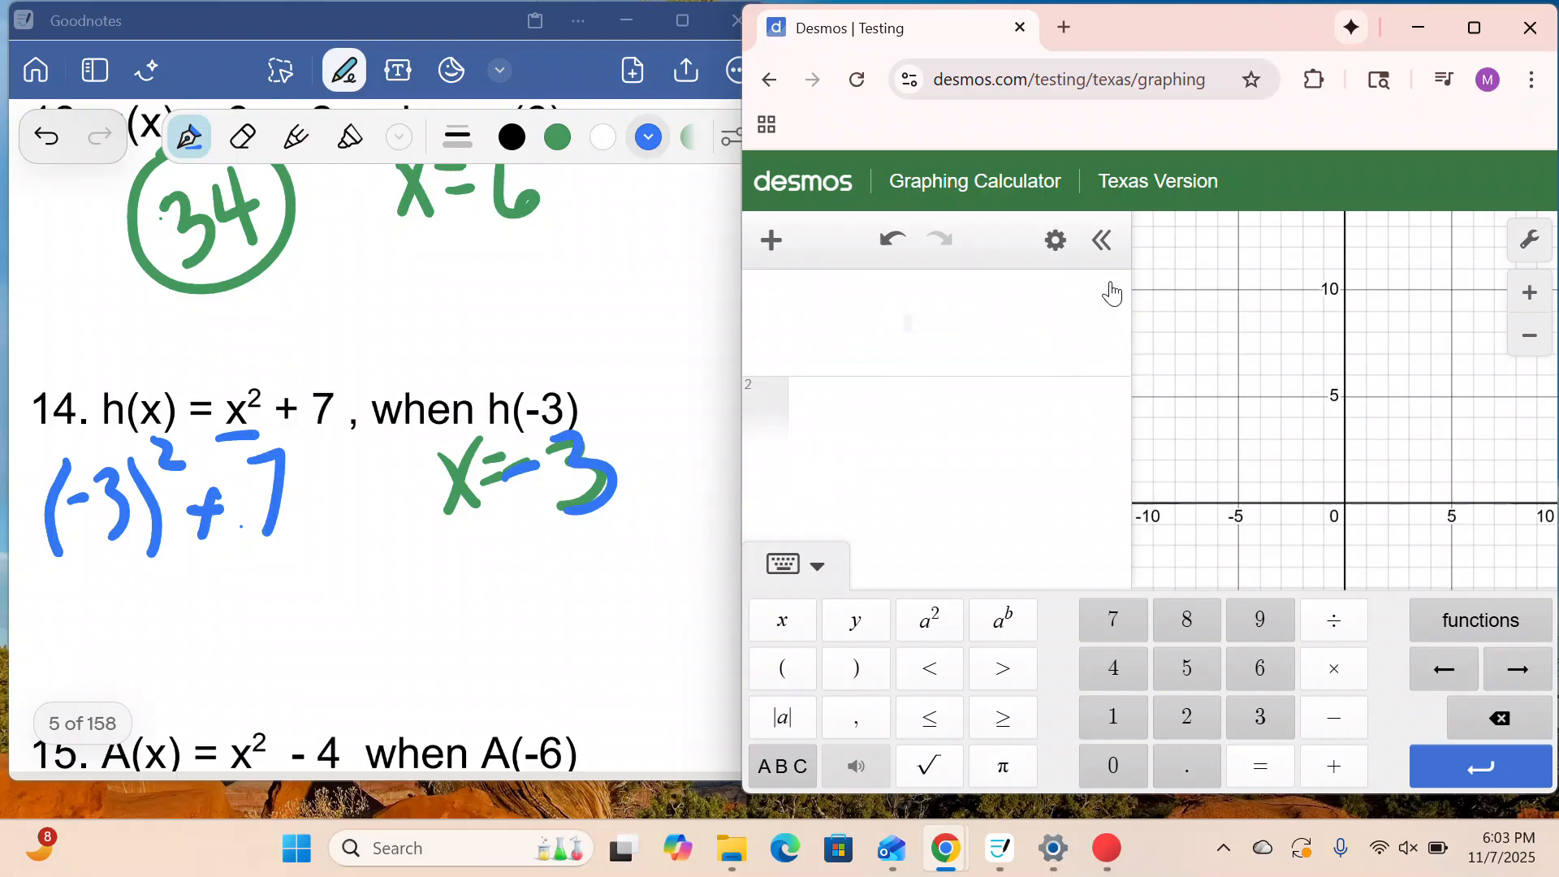
click(804, 674)
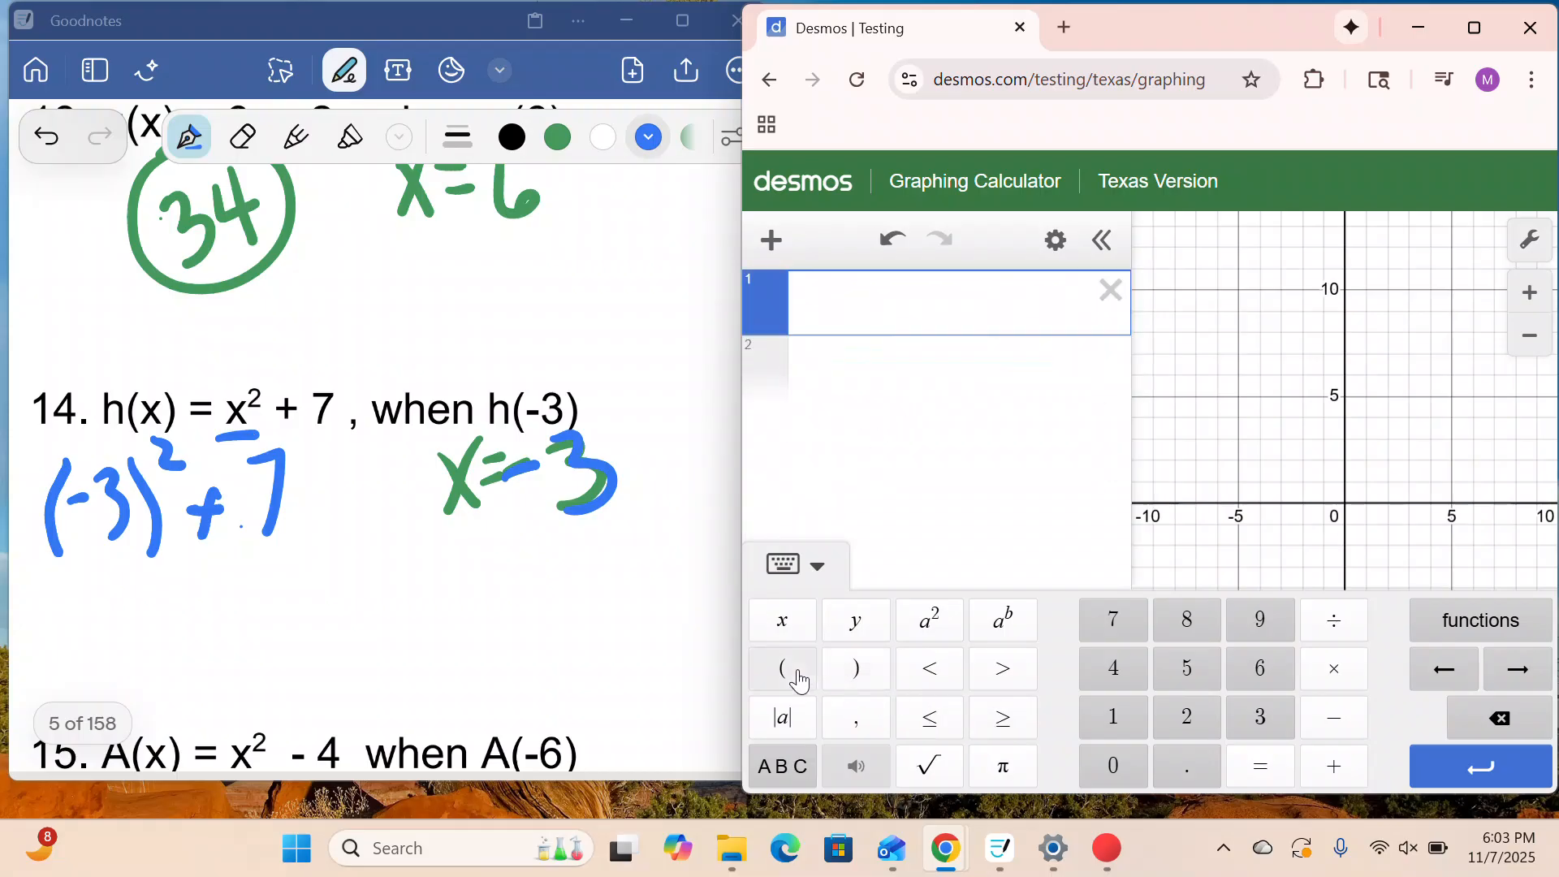
click(1305, 718)
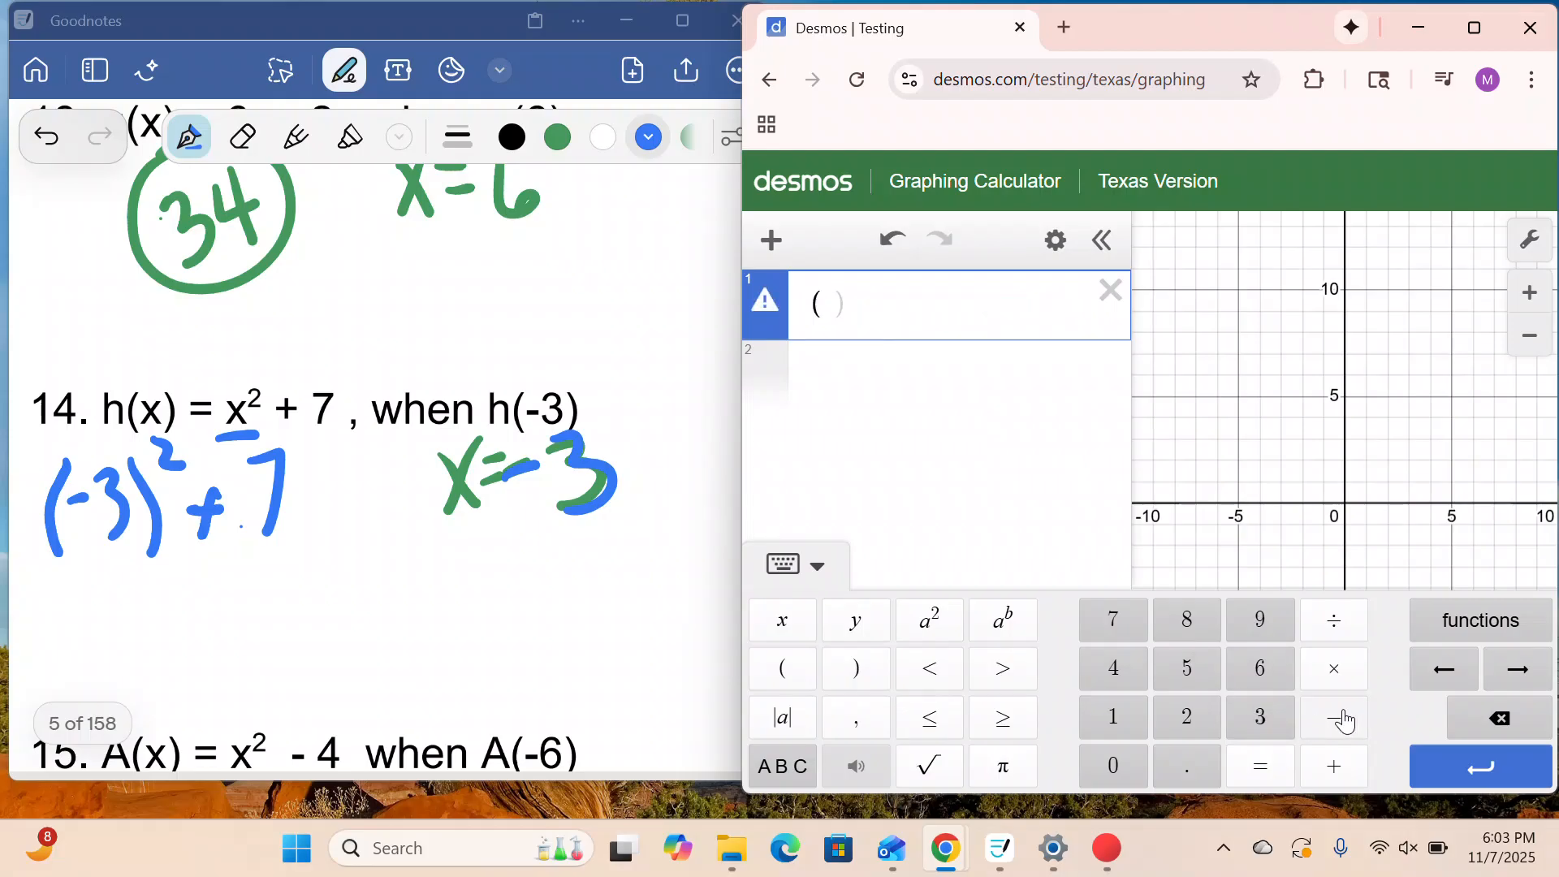
click(1269, 725)
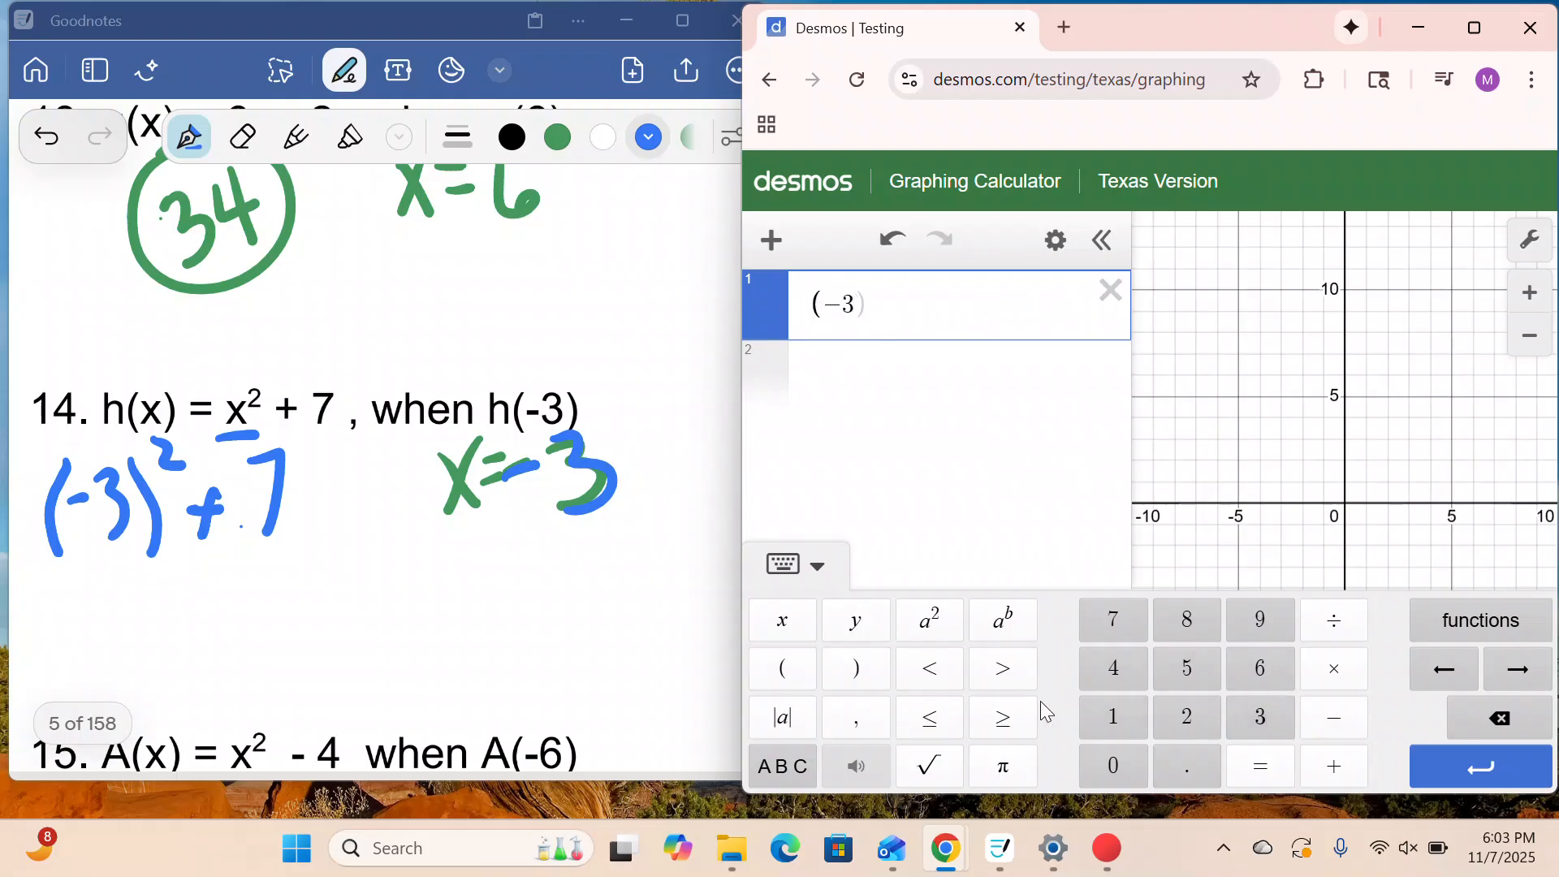
click(856, 678)
click(936, 625)
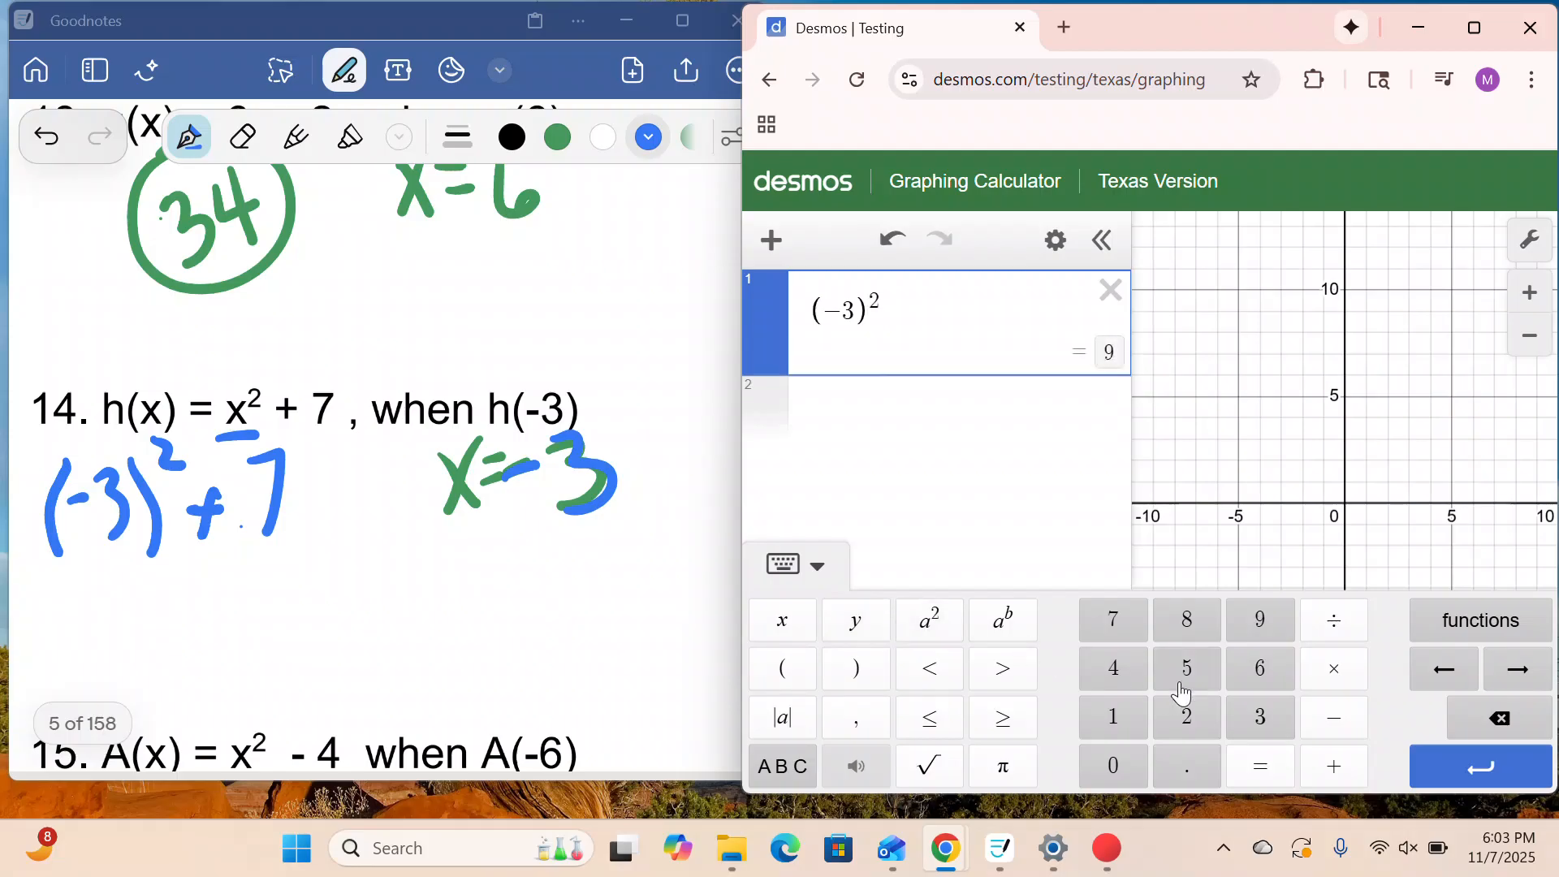
click(1336, 772)
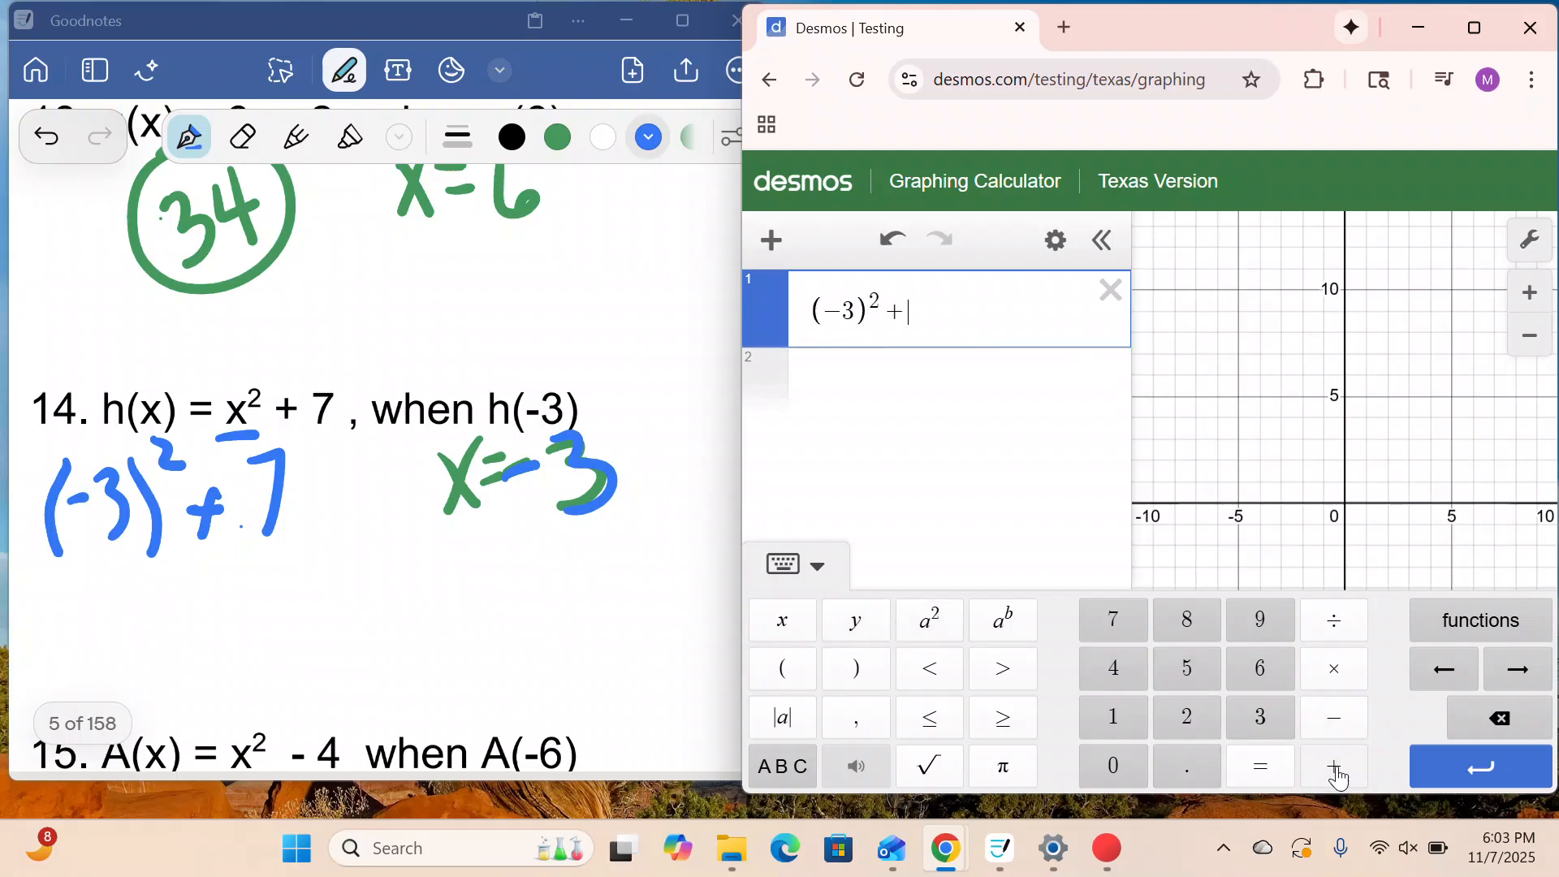
click(1111, 624)
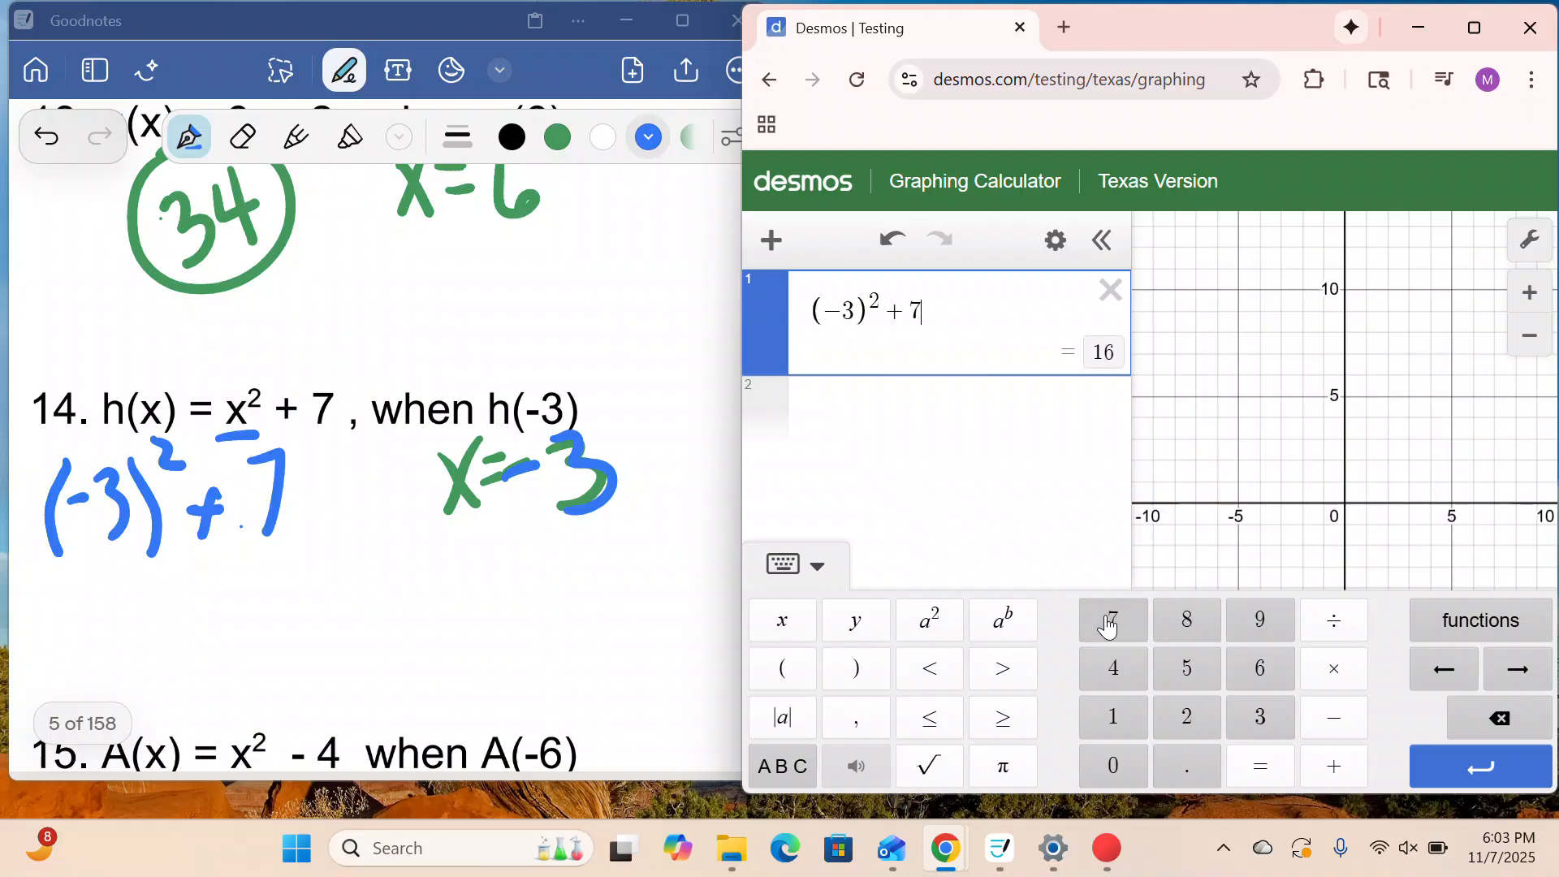
- In Goodnotes, write 16 in blue beneath the substituted expression in problem 14 and circle it
mouse_move(235, 572)
mouse_down()
mouse_move(227, 652)
mouse_move(260, 625)
mouse_up()
drag(213, 574, 219, 633)
mouse_move(248, 540)
mouse_down()
mouse_move(181, 554)
mouse_move(311, 570)
mouse_move(221, 538)
mouse_up()
- Write x = -6 in blue under A(-6) in problem 15 and add check marks above A(x) and A(-6)
scroll(388, 435, down, 5)
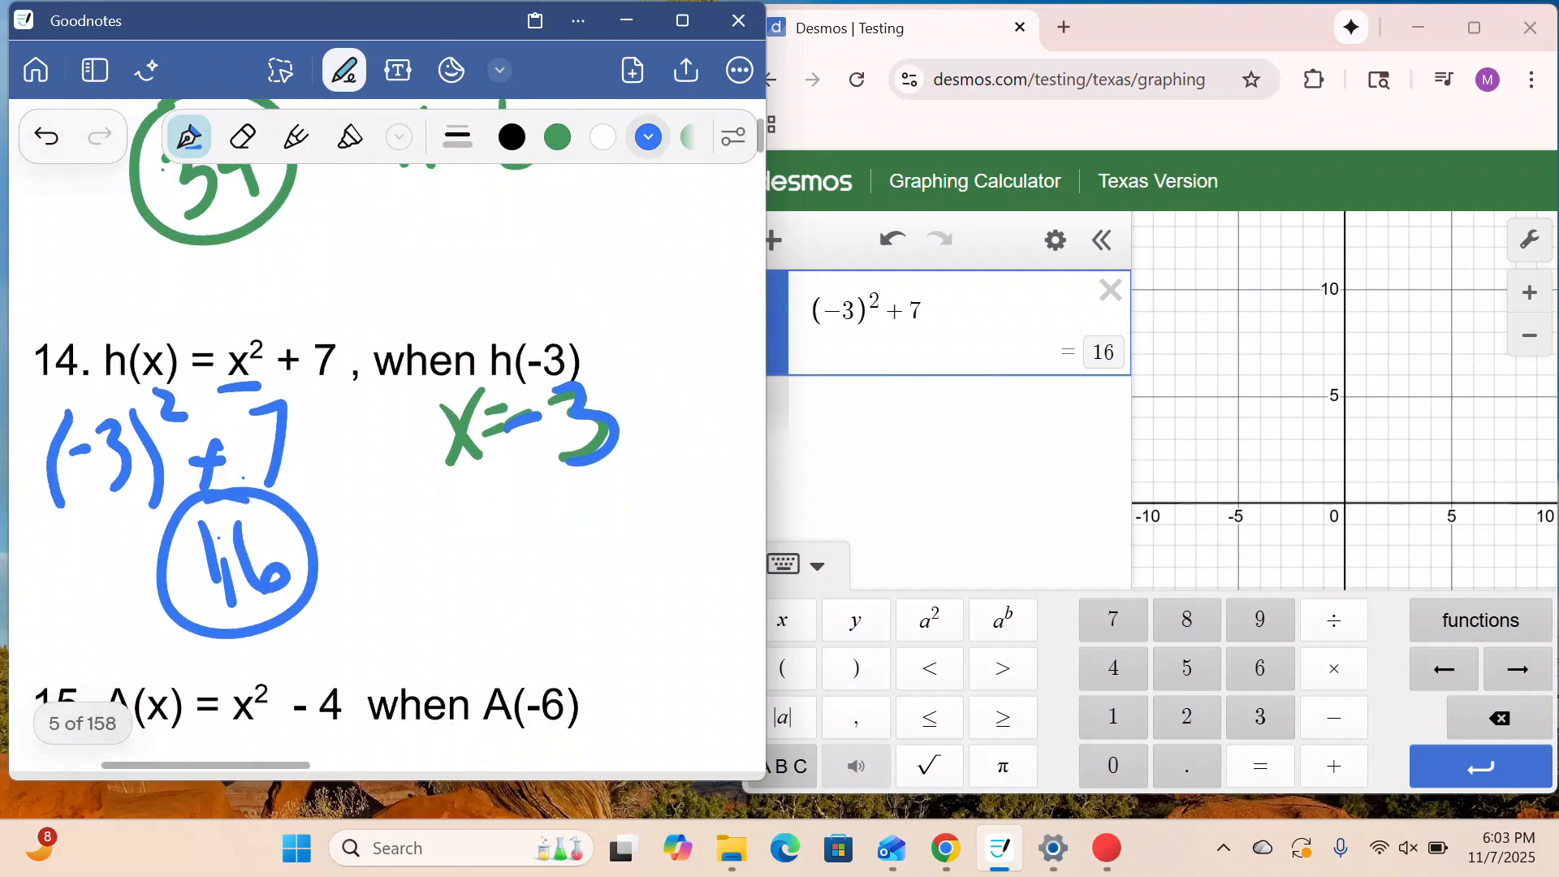
scroll(488, 556, up, 1)
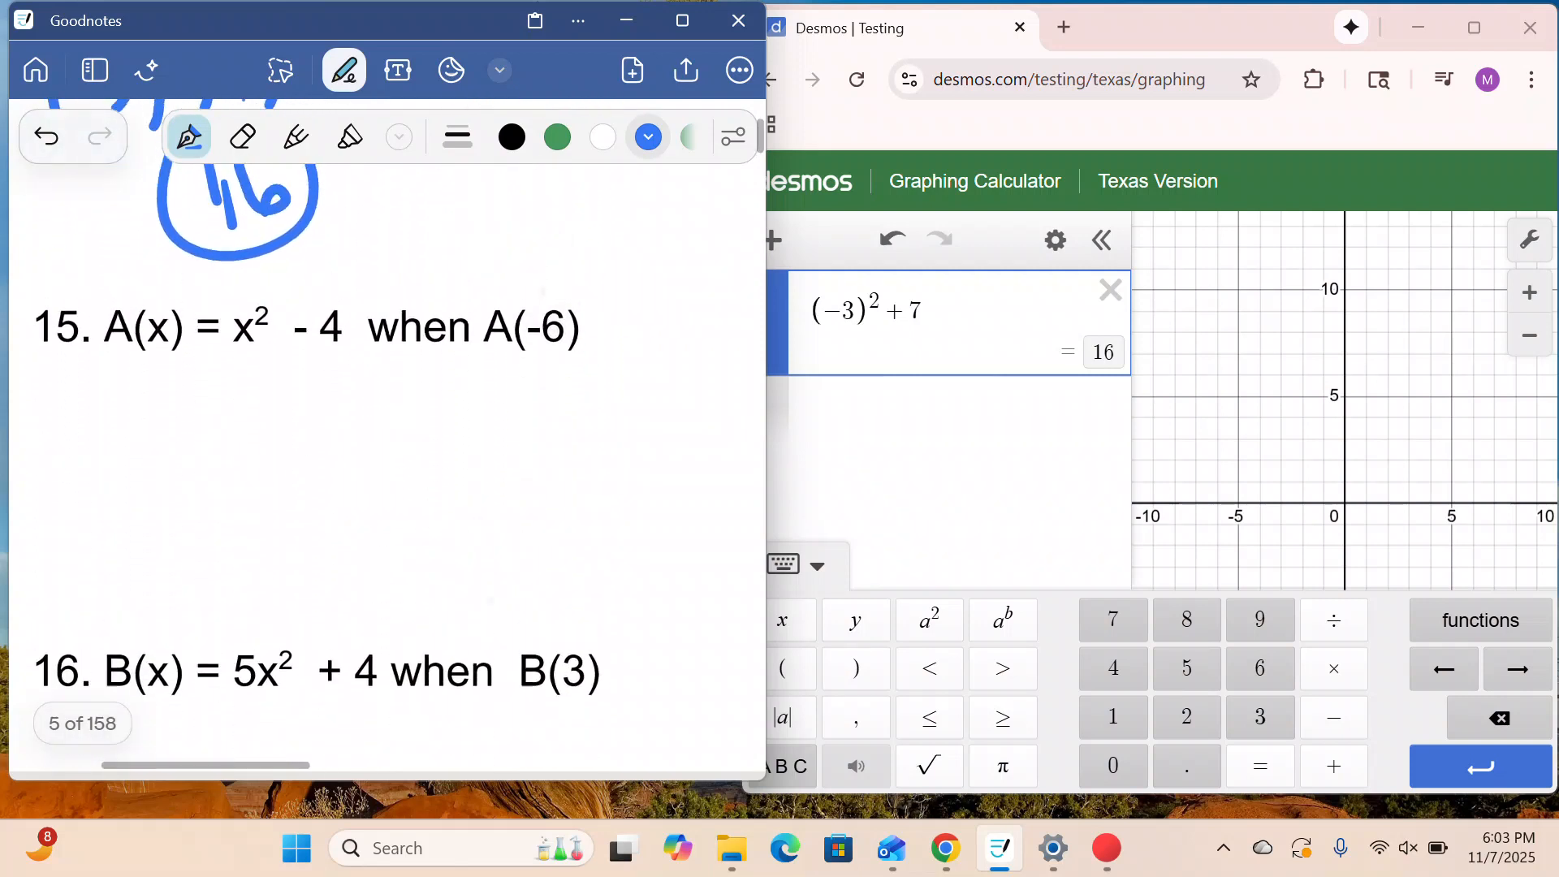
scroll(515, 377, up, 1)
scroll(389, 438, up, 1)
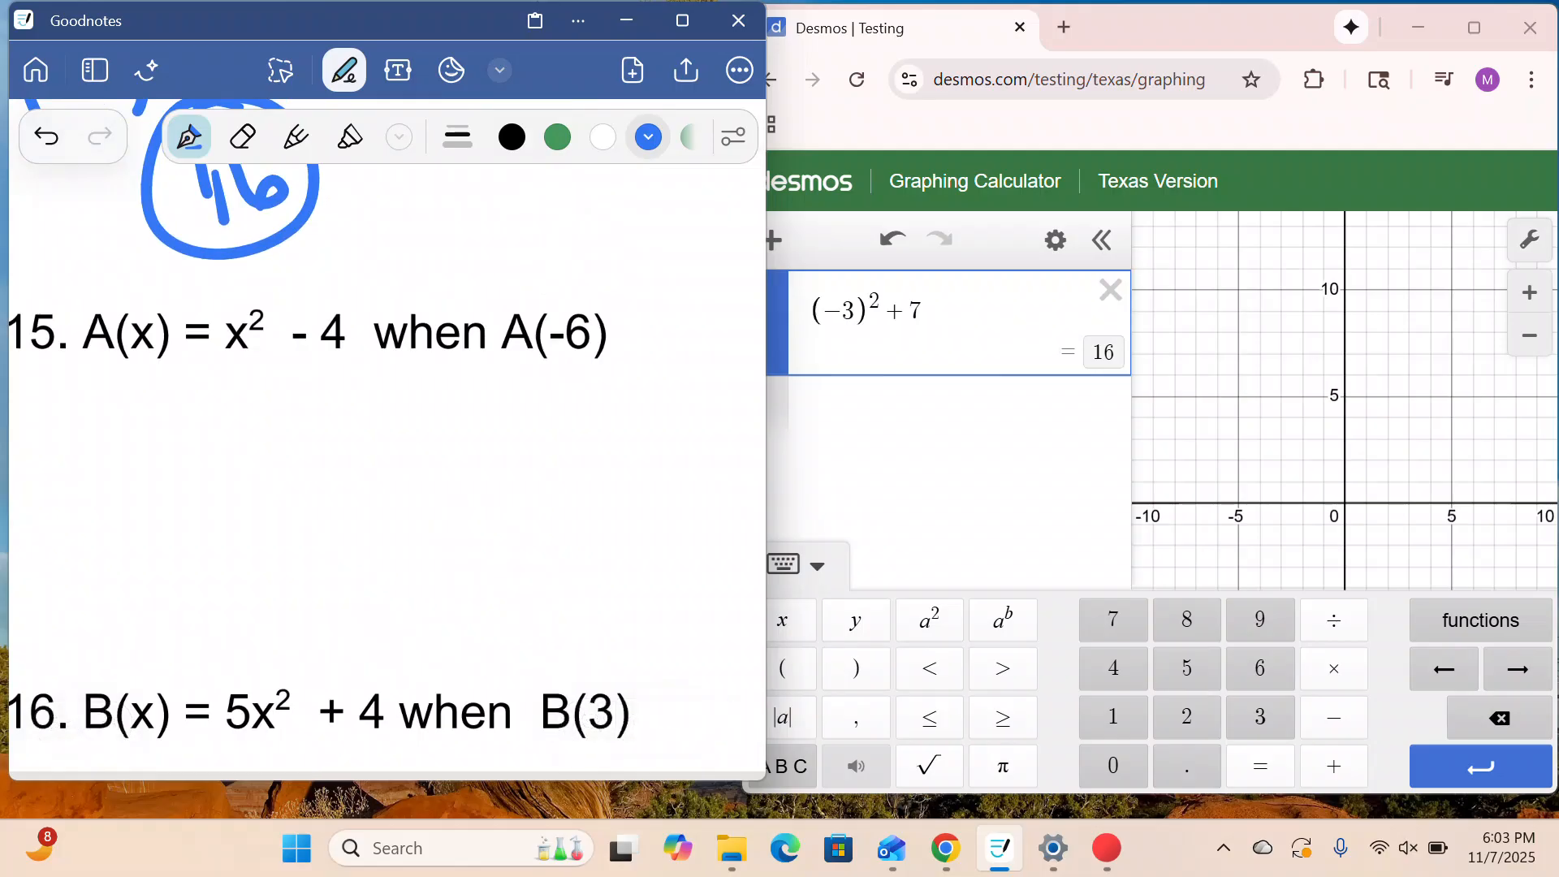
mouse_move(482, 375)
mouse_down()
mouse_move(523, 441)
mouse_move(496, 419)
mouse_move(490, 440)
mouse_move(565, 376)
mouse_up()
drag(528, 408, 615, 387)
mouse_move(637, 349)
mouse_down()
mouse_move(631, 406)
mouse_move(655, 406)
mouse_up()
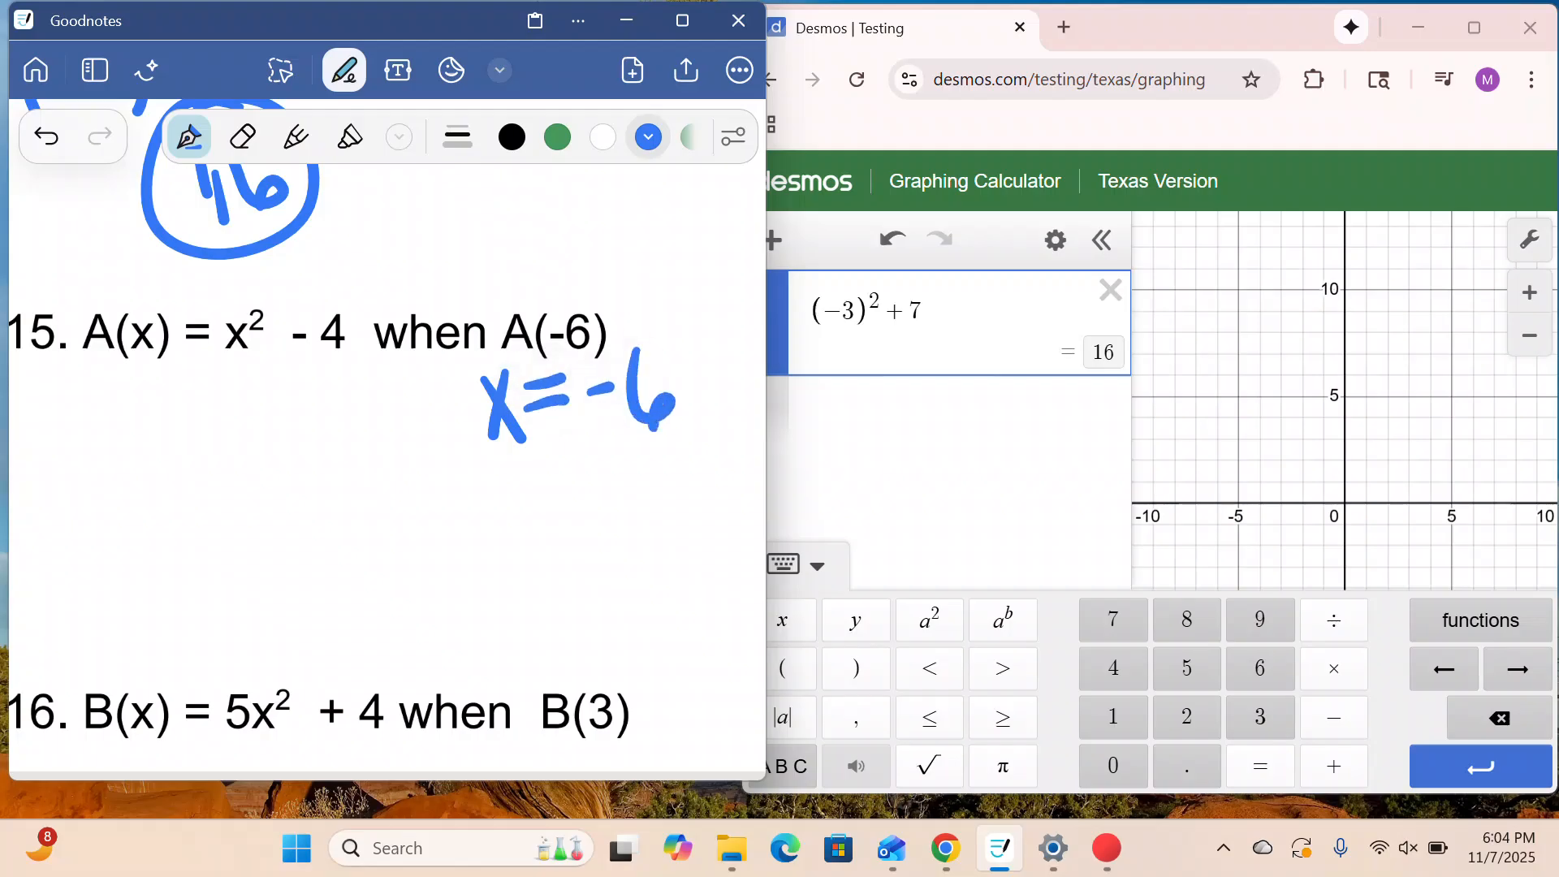
drag(570, 260, 633, 242)
mouse_move(139, 284)
mouse_down()
mouse_move(144, 302)
mouse_move(174, 282)
mouse_up()
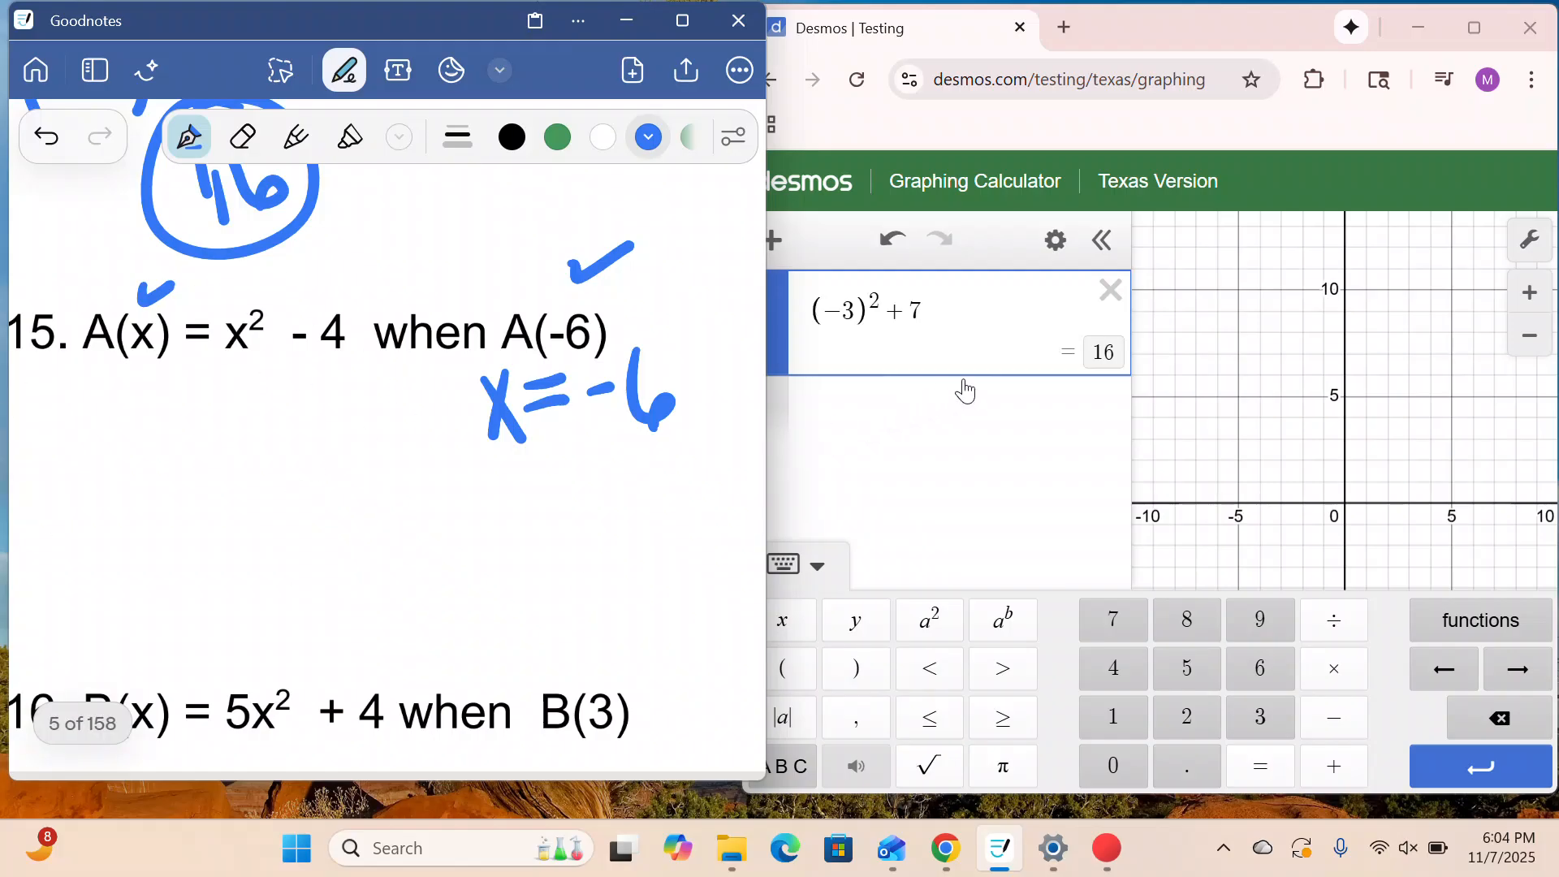
- Clear the Desmos expression and enter (−6)² − 4 for problem 15
click(1115, 313)
click(1111, 290)
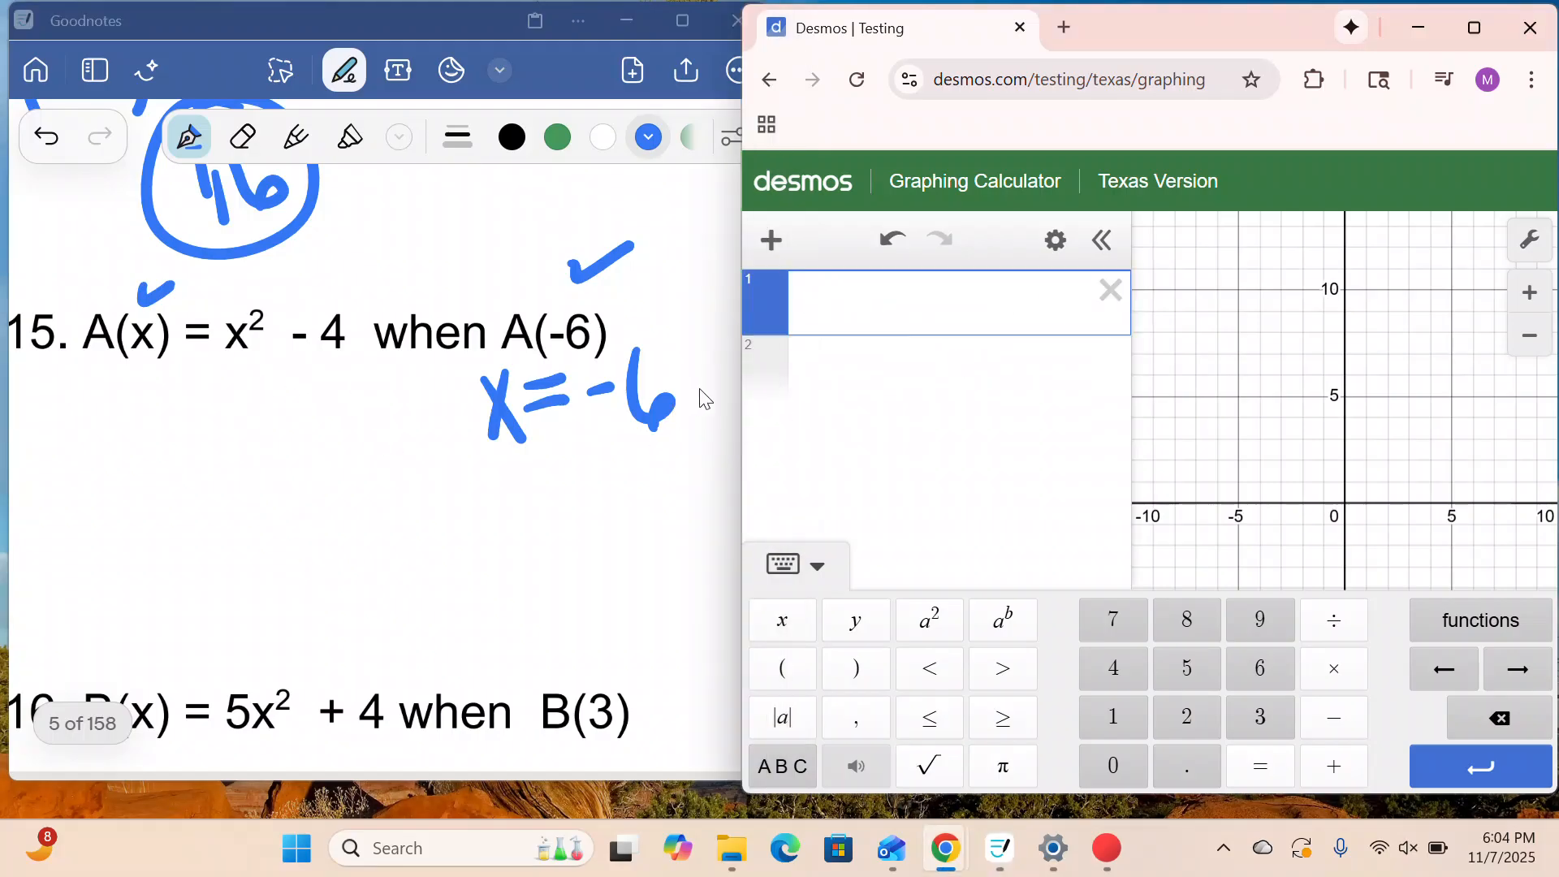
click(784, 670)
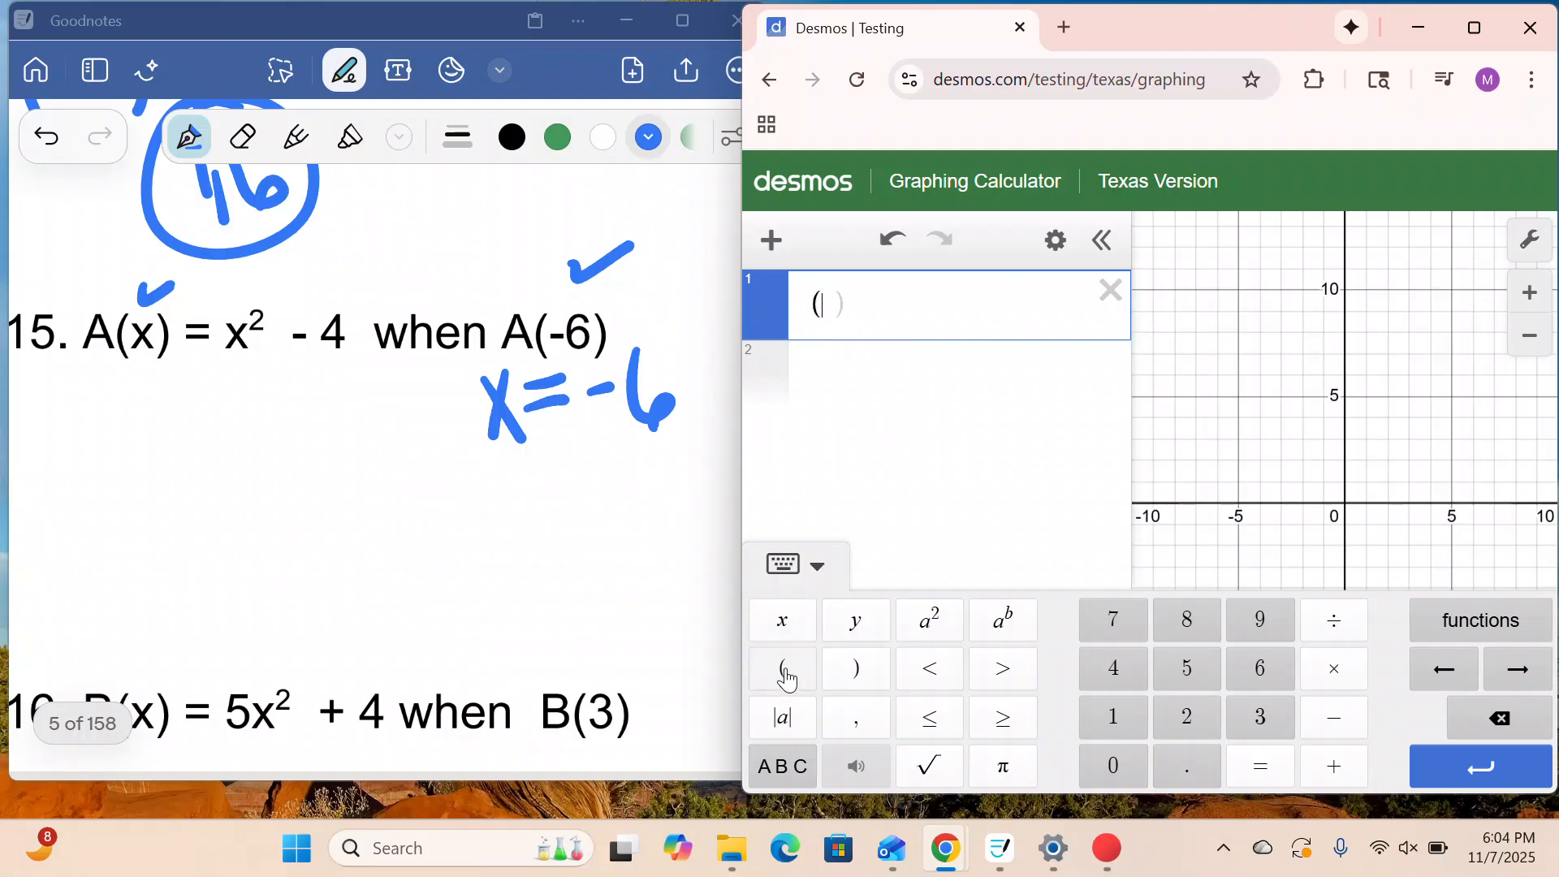
click(1335, 718)
click(1261, 678)
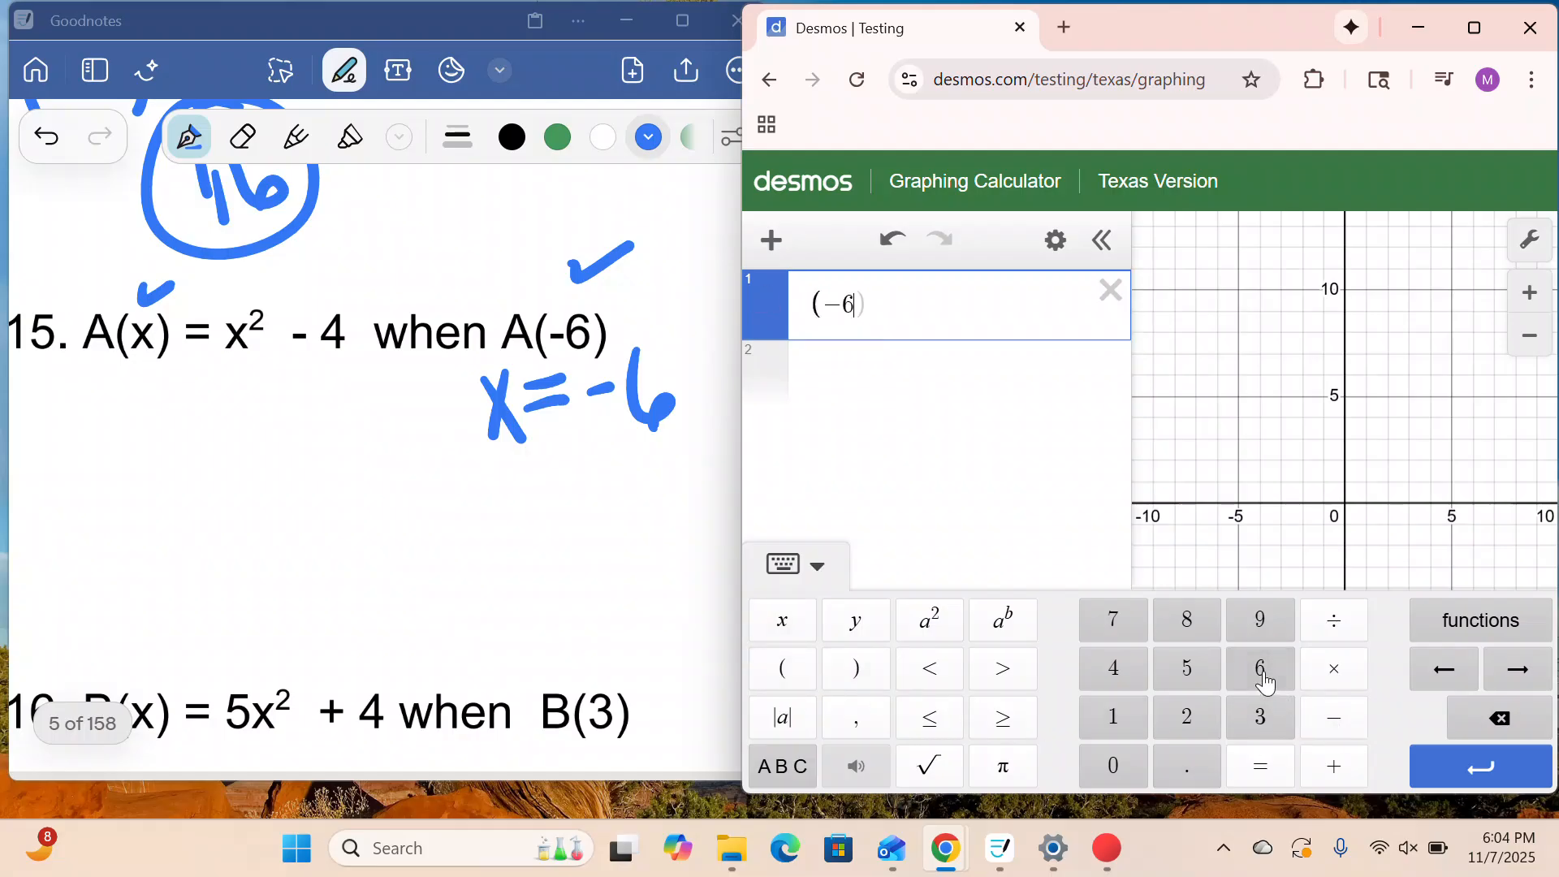
click(836, 687)
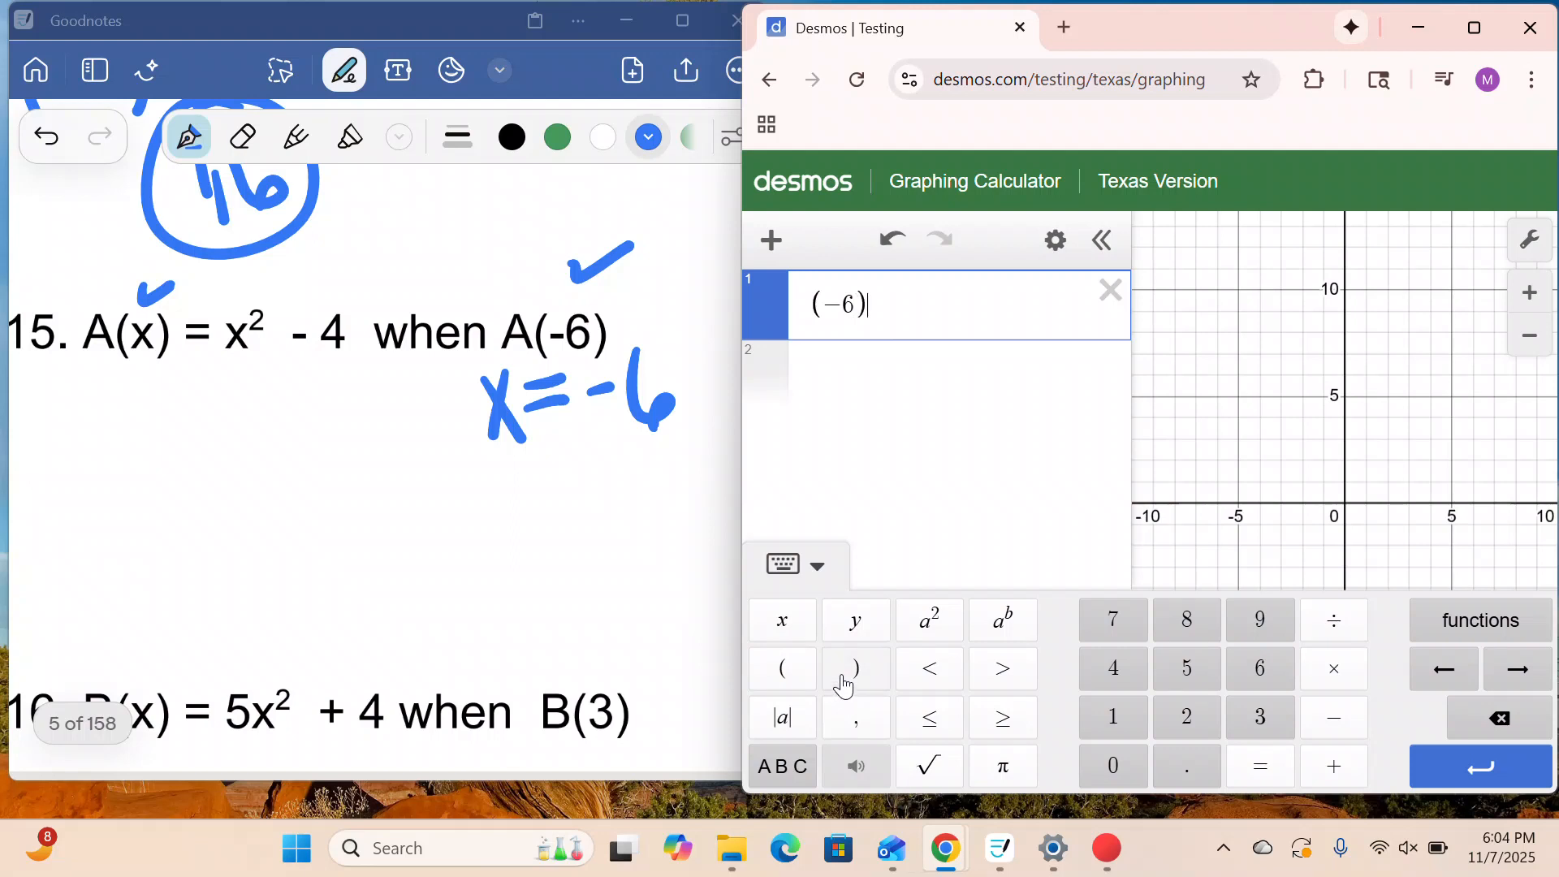
click(933, 641)
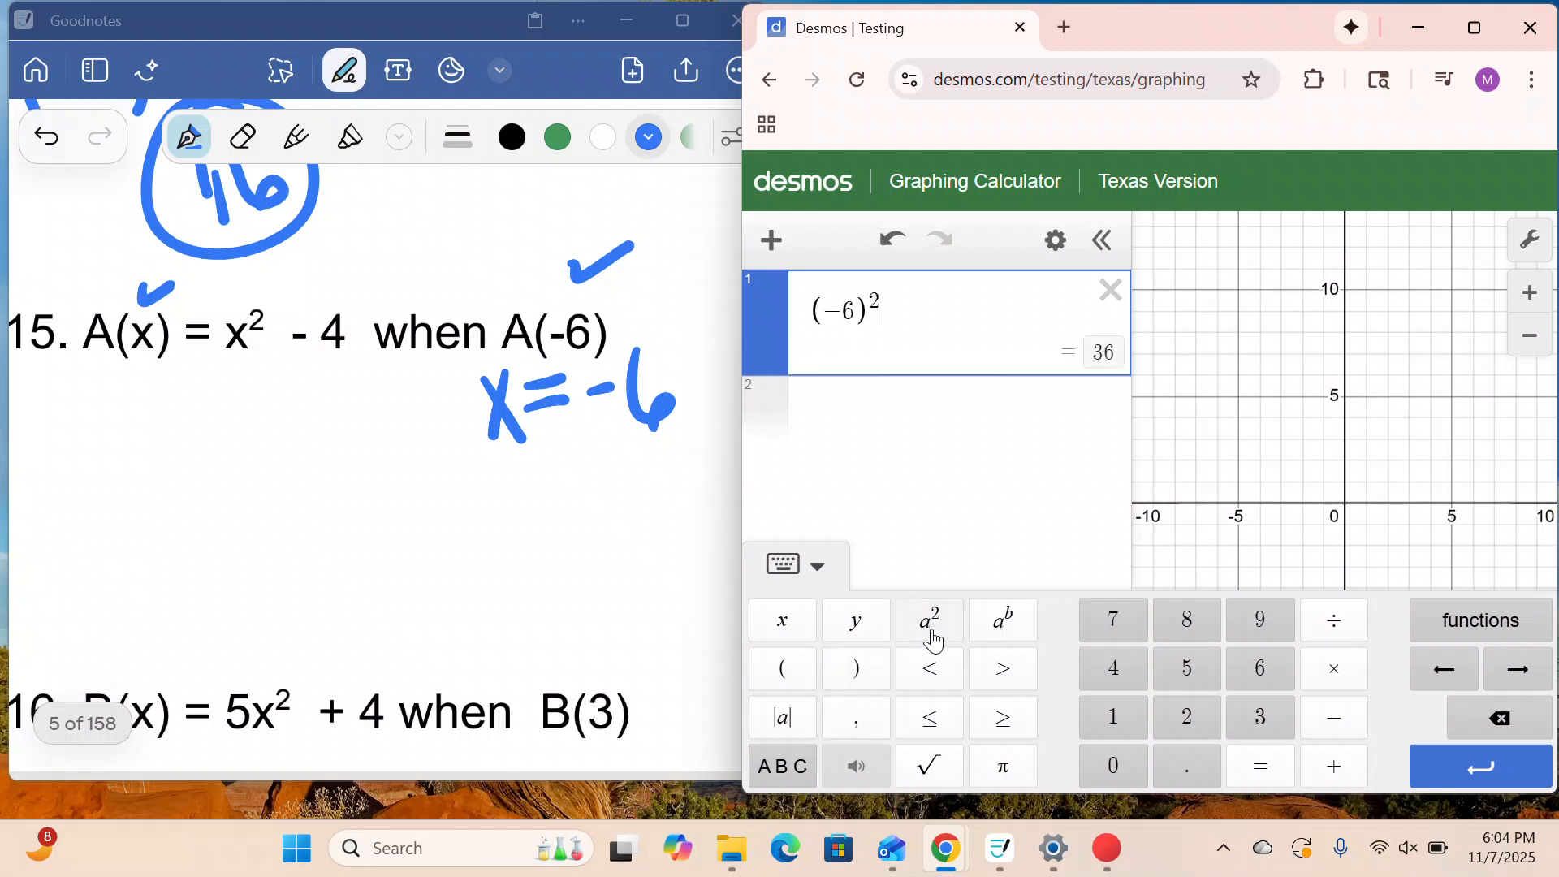
click(1353, 720)
click(1131, 674)
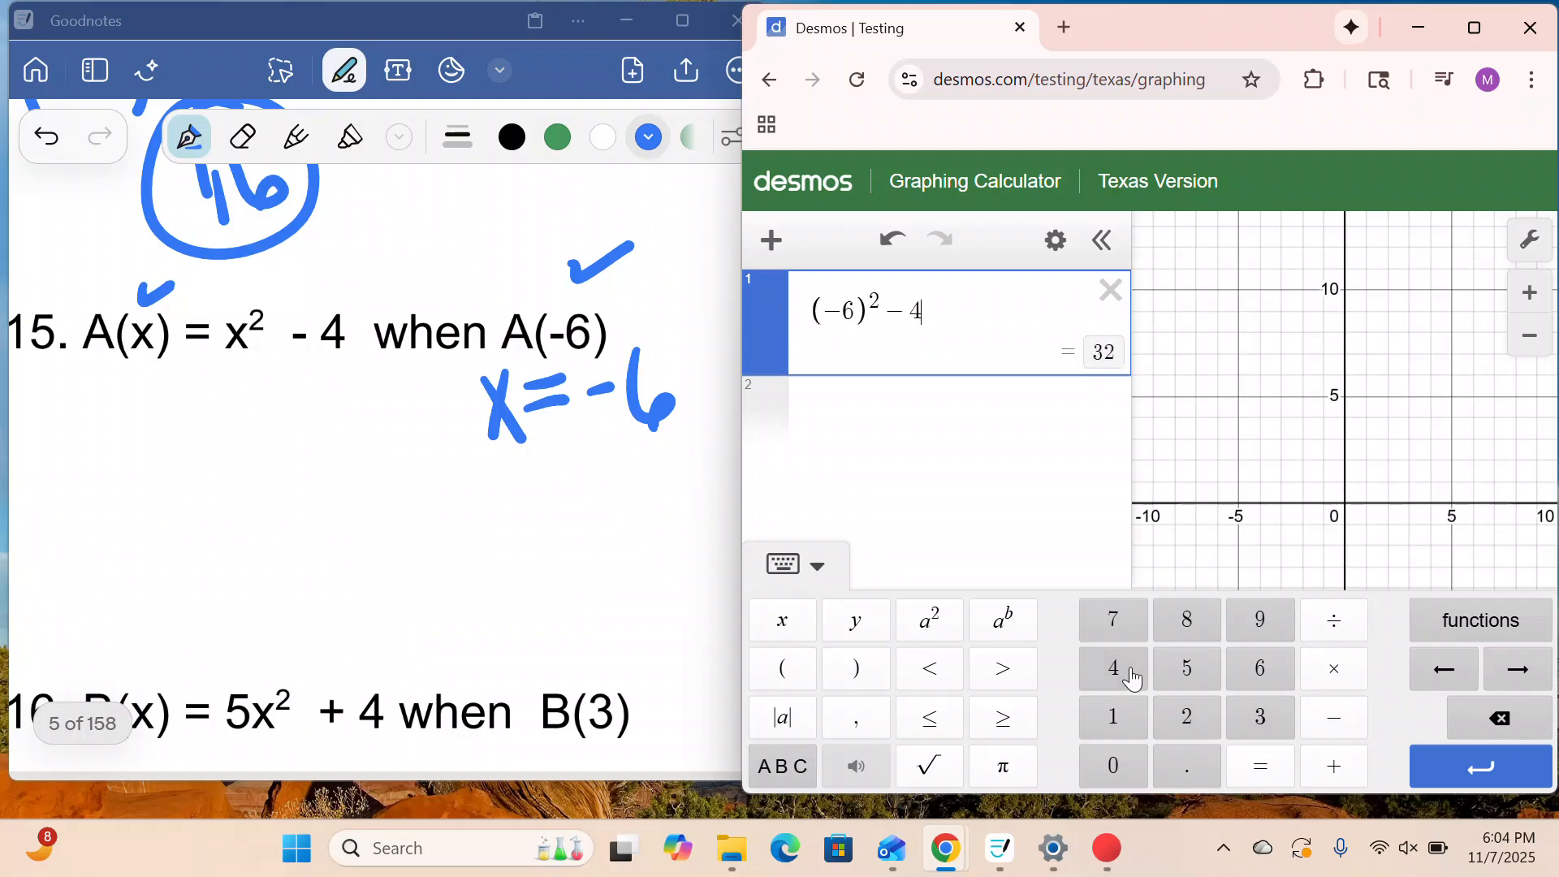
- In Goodnotes, write 32 in blue beneath A(x) in problem 15 and draw a box around it
mouse_move(124, 445)
mouse_down()
mouse_move(163, 485)
mouse_move(158, 536)
mouse_up()
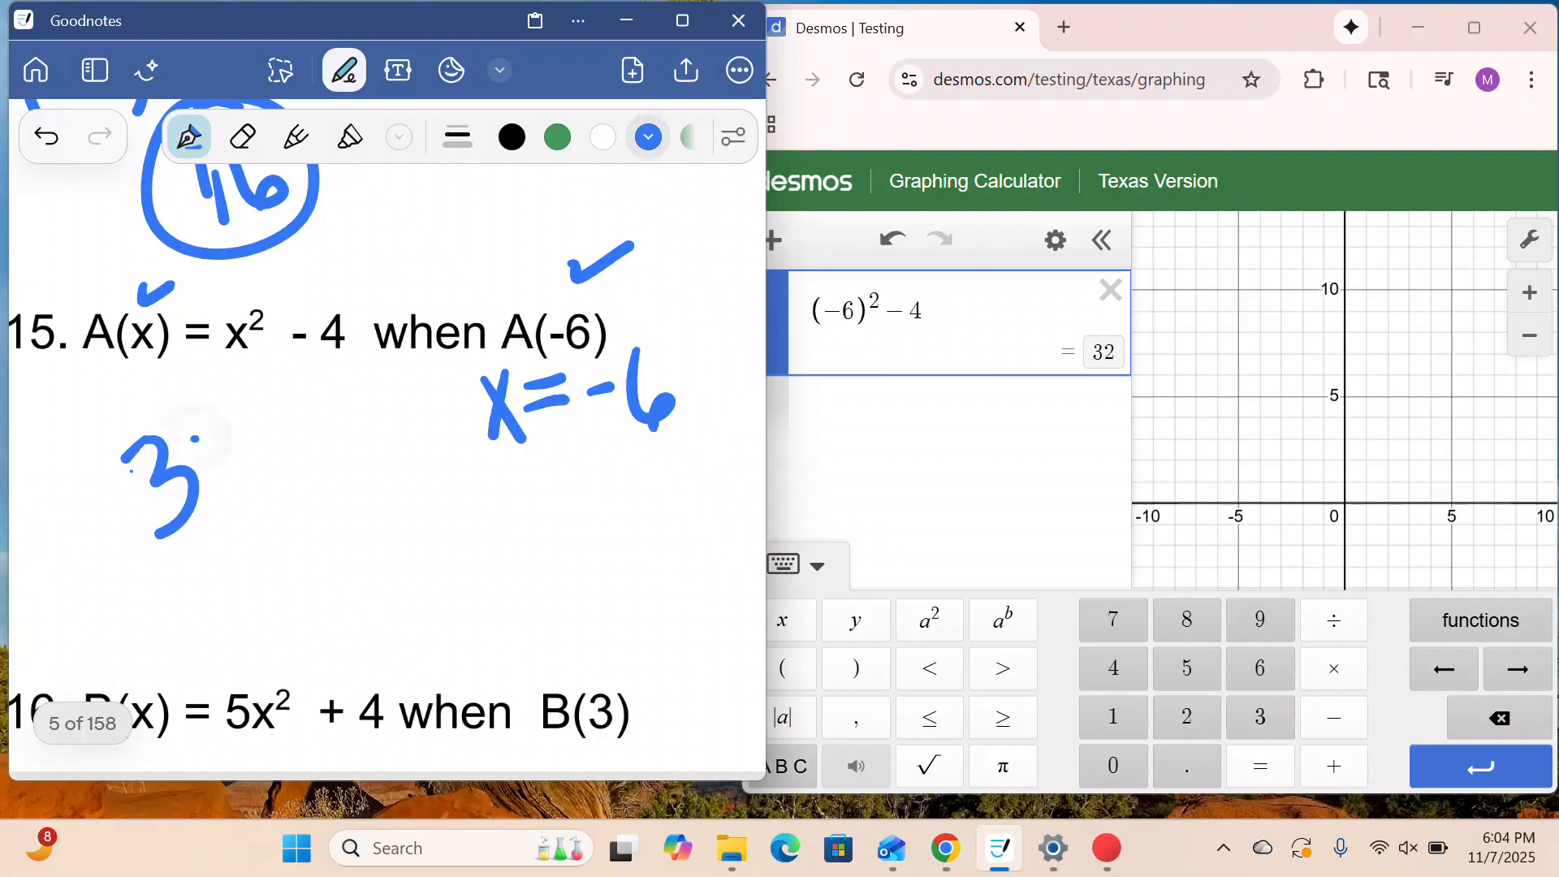
drag(198, 427, 259, 479)
mouse_move(91, 423)
mouse_down()
mouse_move(130, 541)
mouse_move(261, 382)
mouse_move(118, 438)
mouse_up()
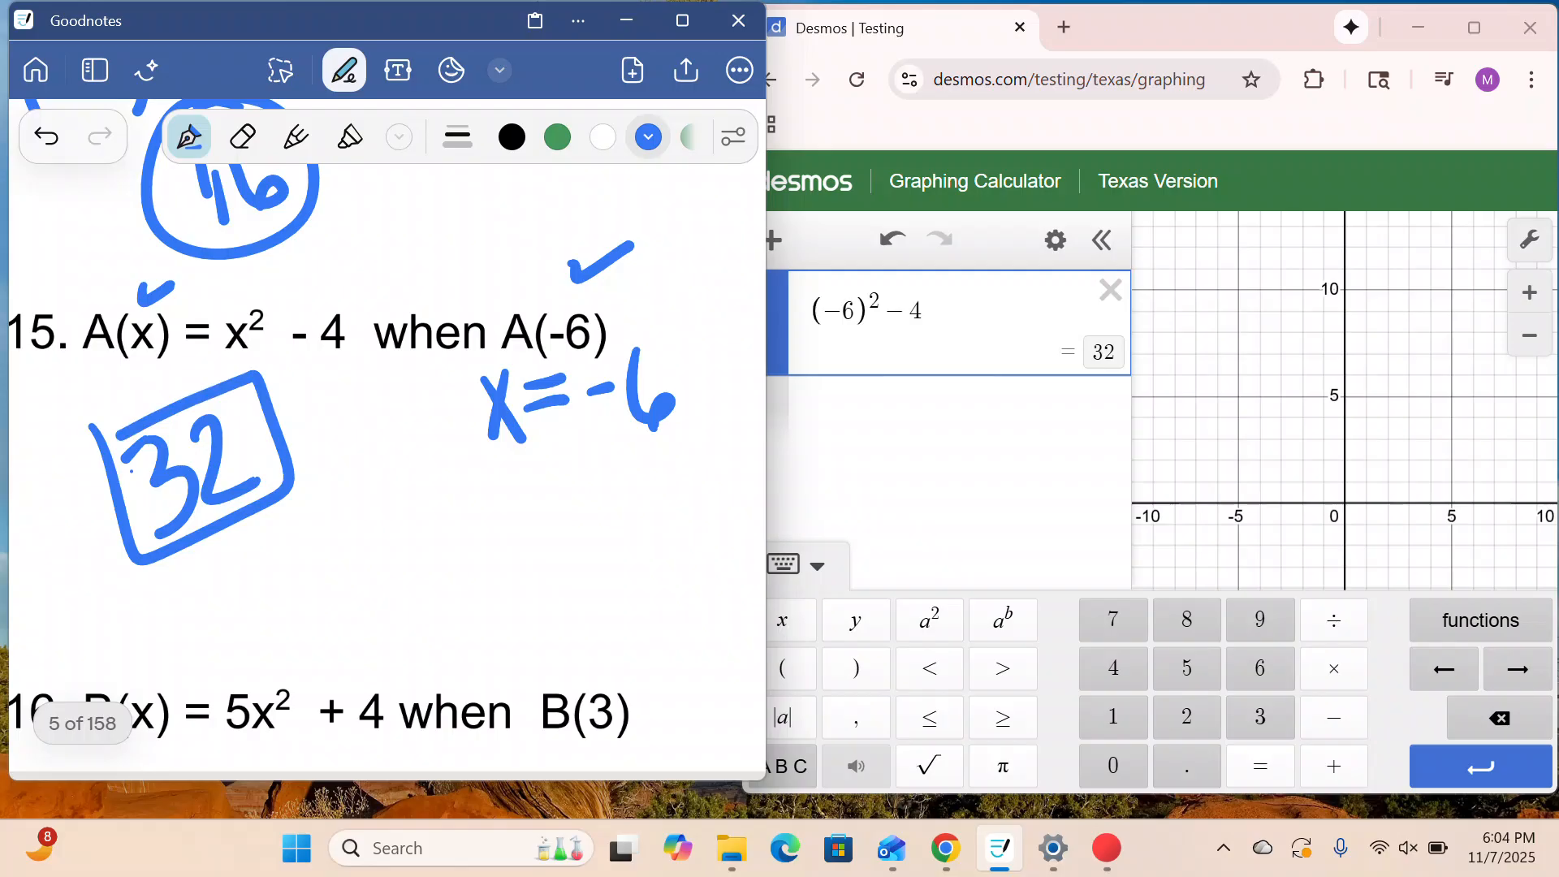
- Write x = 3 in blue under B(3) in problem 16
scroll(381, 422, down, 5)
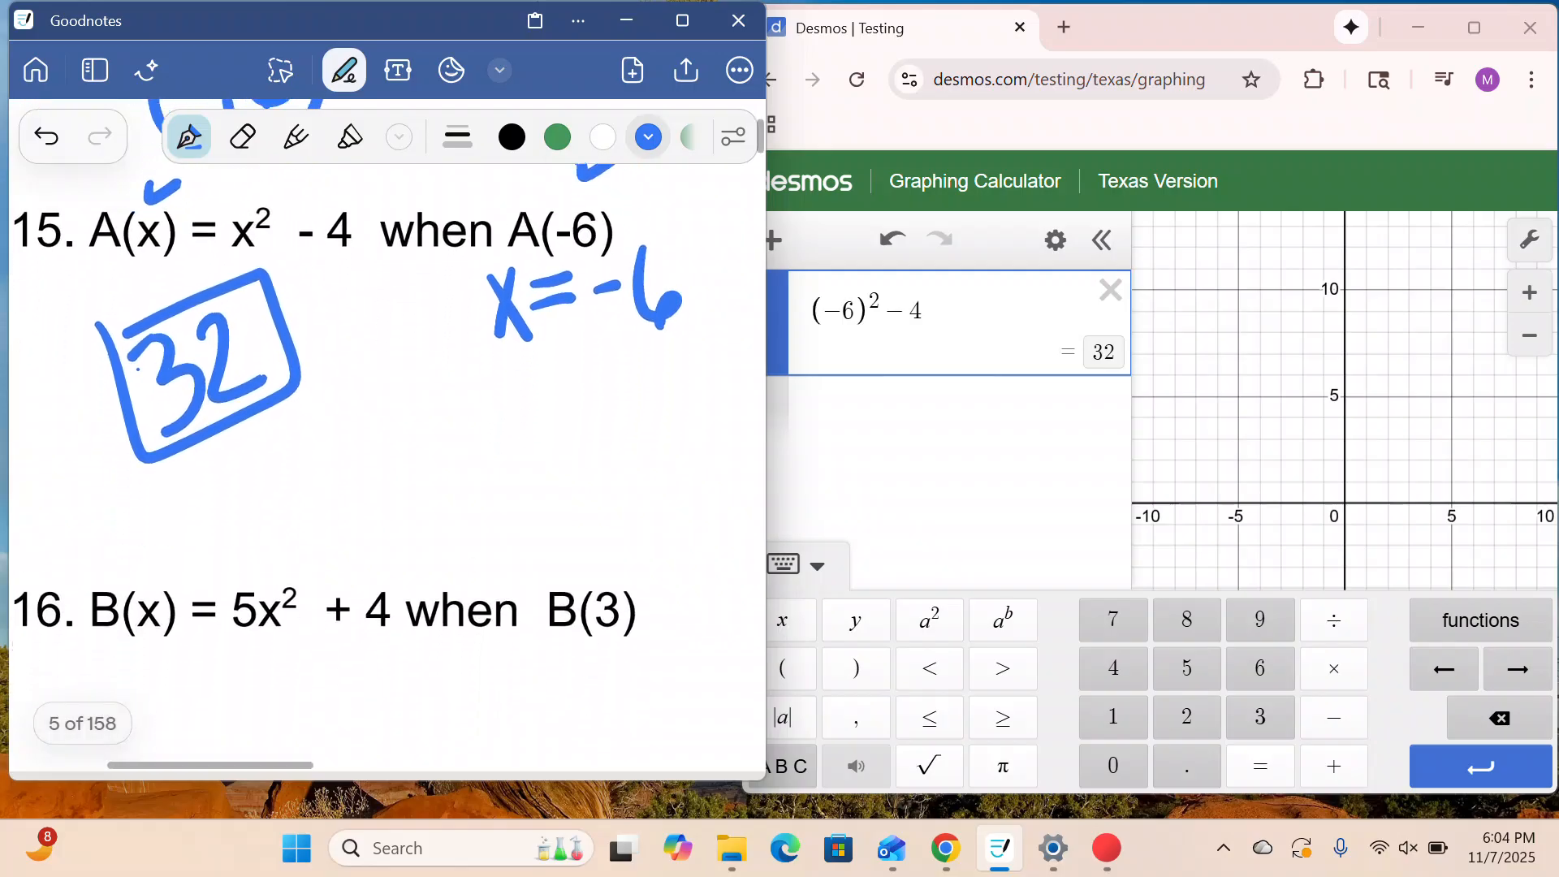
scroll(382, 439, up, 4)
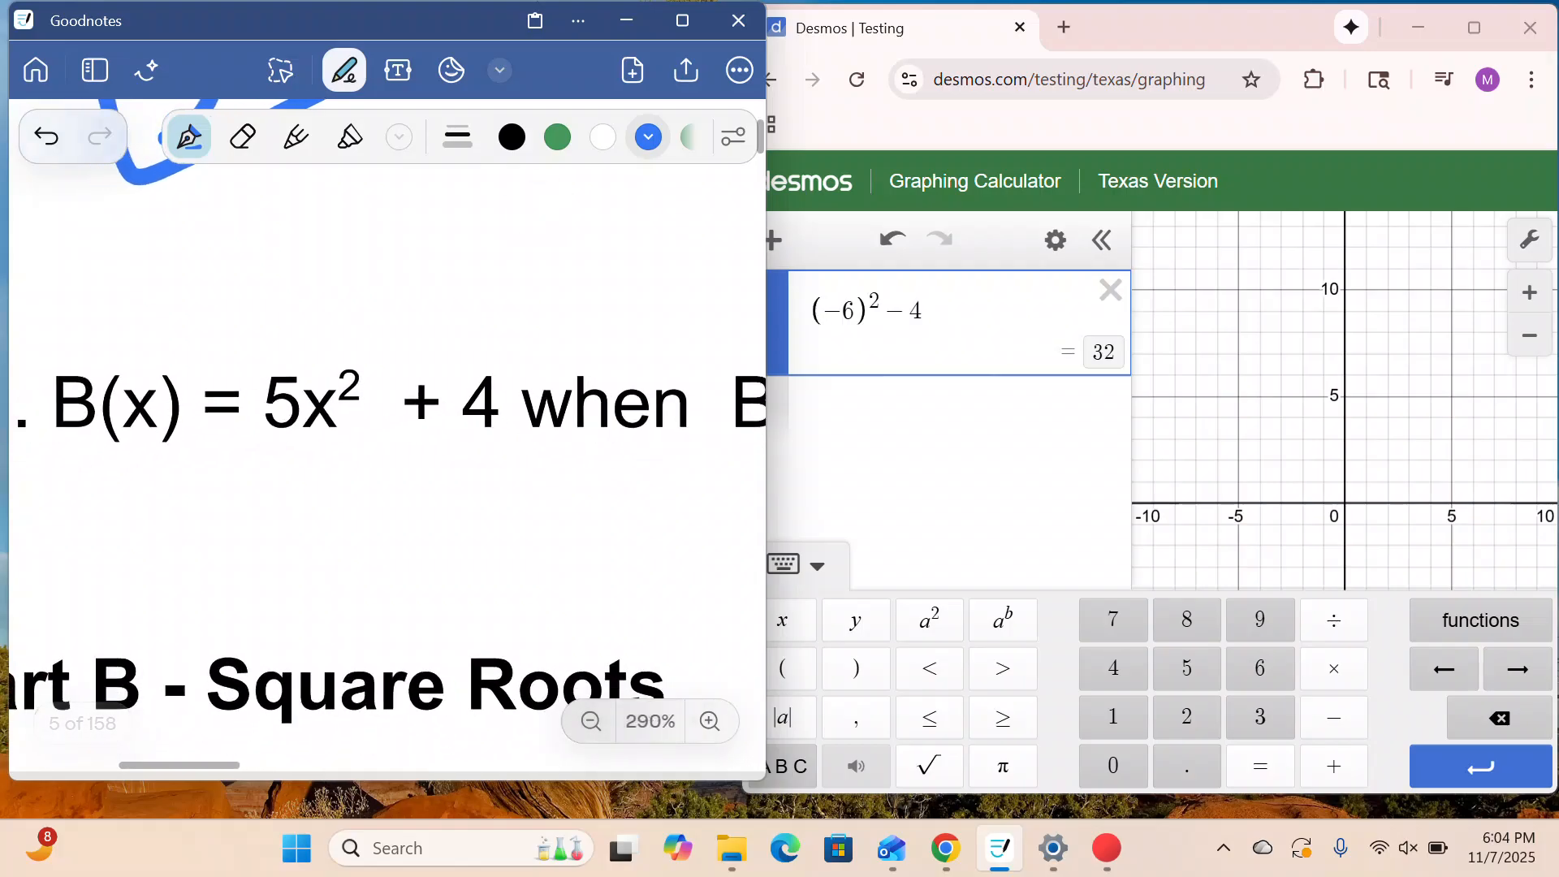
scroll(382, 438, right, 2)
scroll(381, 439, right, 4)
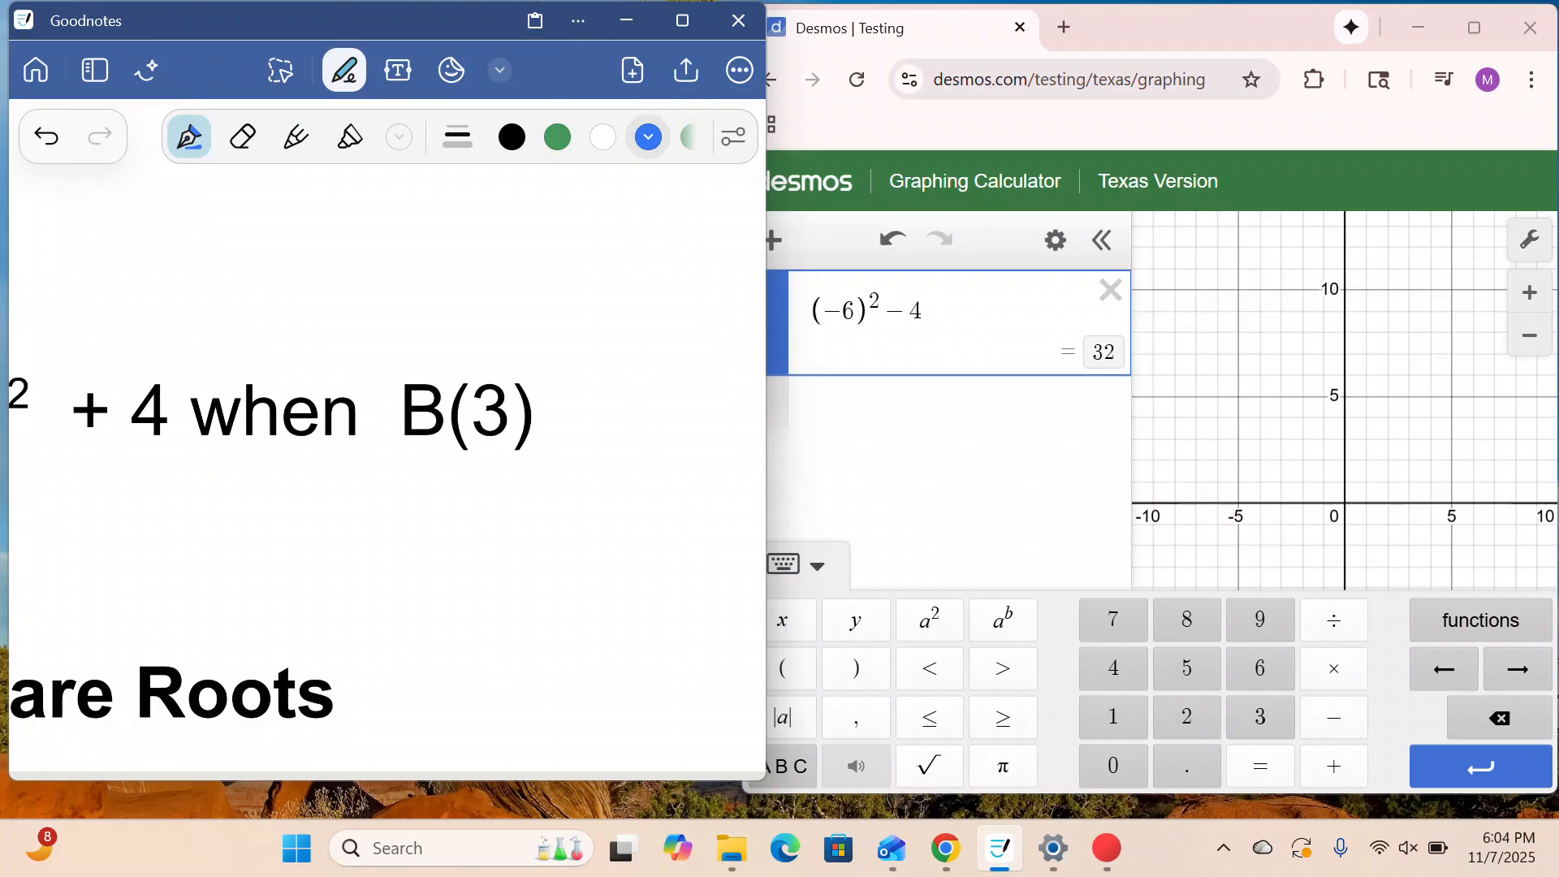
mouse_move(407, 480)
mouse_down()
mouse_move(442, 542)
mouse_move(406, 540)
mouse_up()
mouse_move(458, 484)
mouse_down()
mouse_move(482, 481)
mouse_move(504, 505)
mouse_move(557, 463)
mouse_move(549, 541)
mouse_up()
- Clear the Desmos expression and enter 5 · 3² + 4 for problem 16
scroll(382, 438, left, 4)
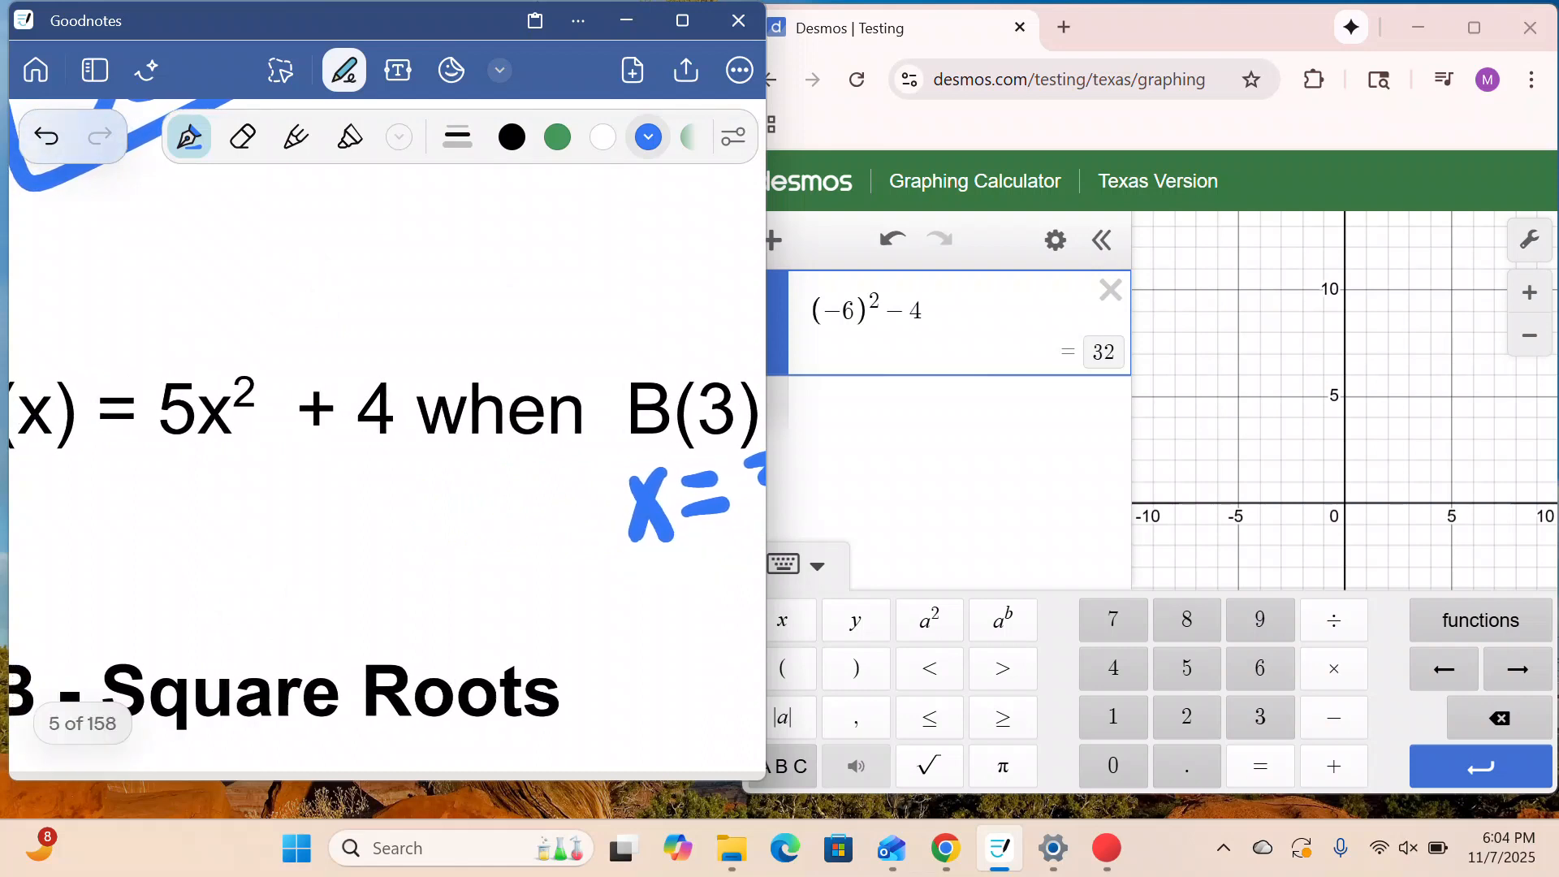
scroll(361, 308, down, 3)
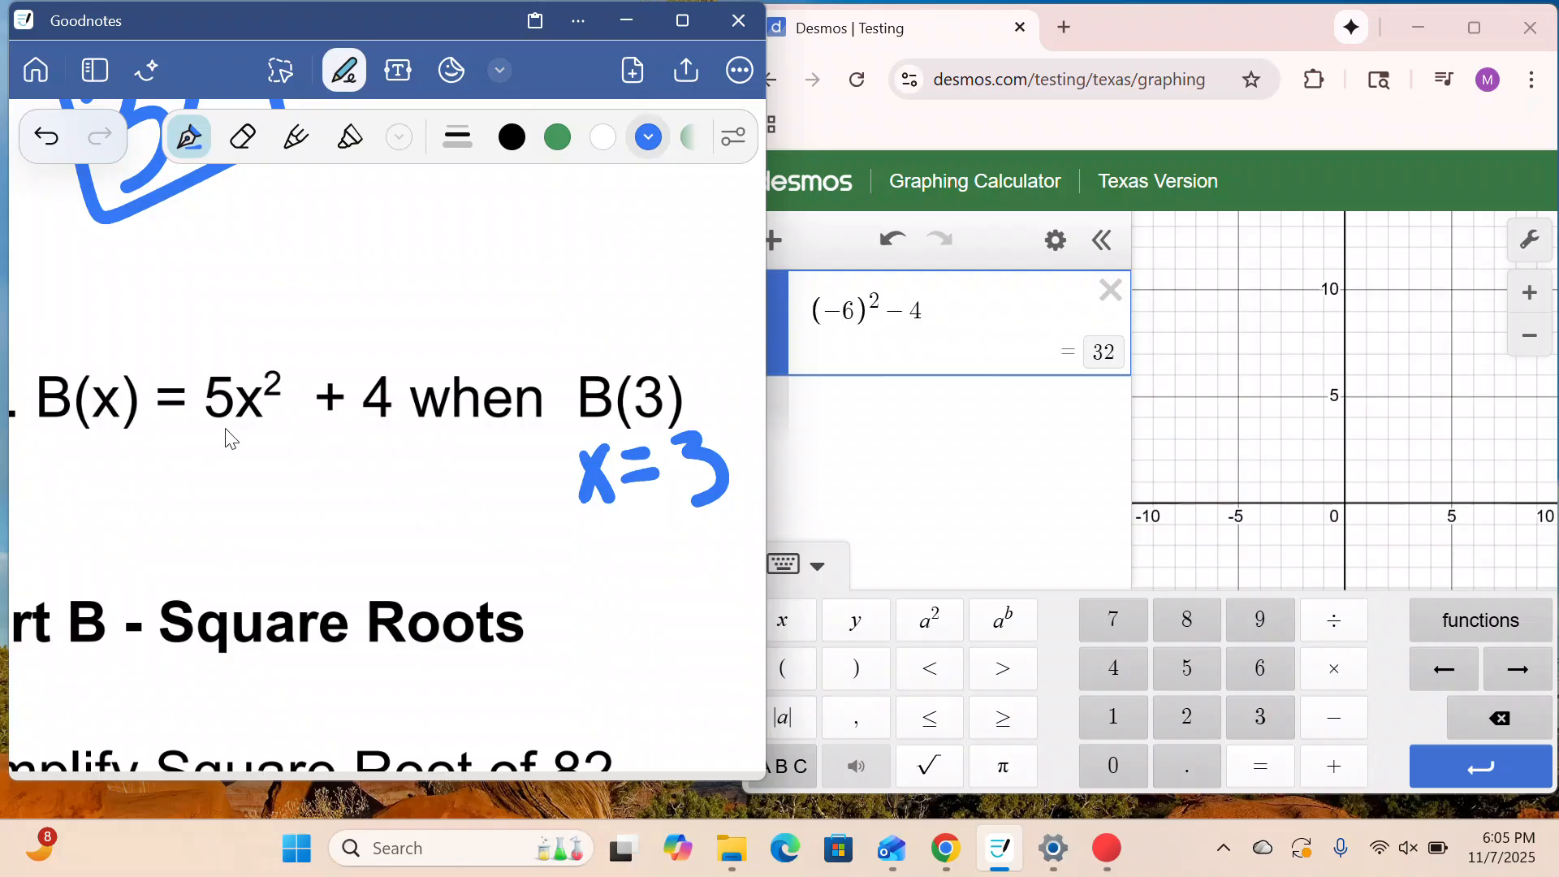
click(1111, 303)
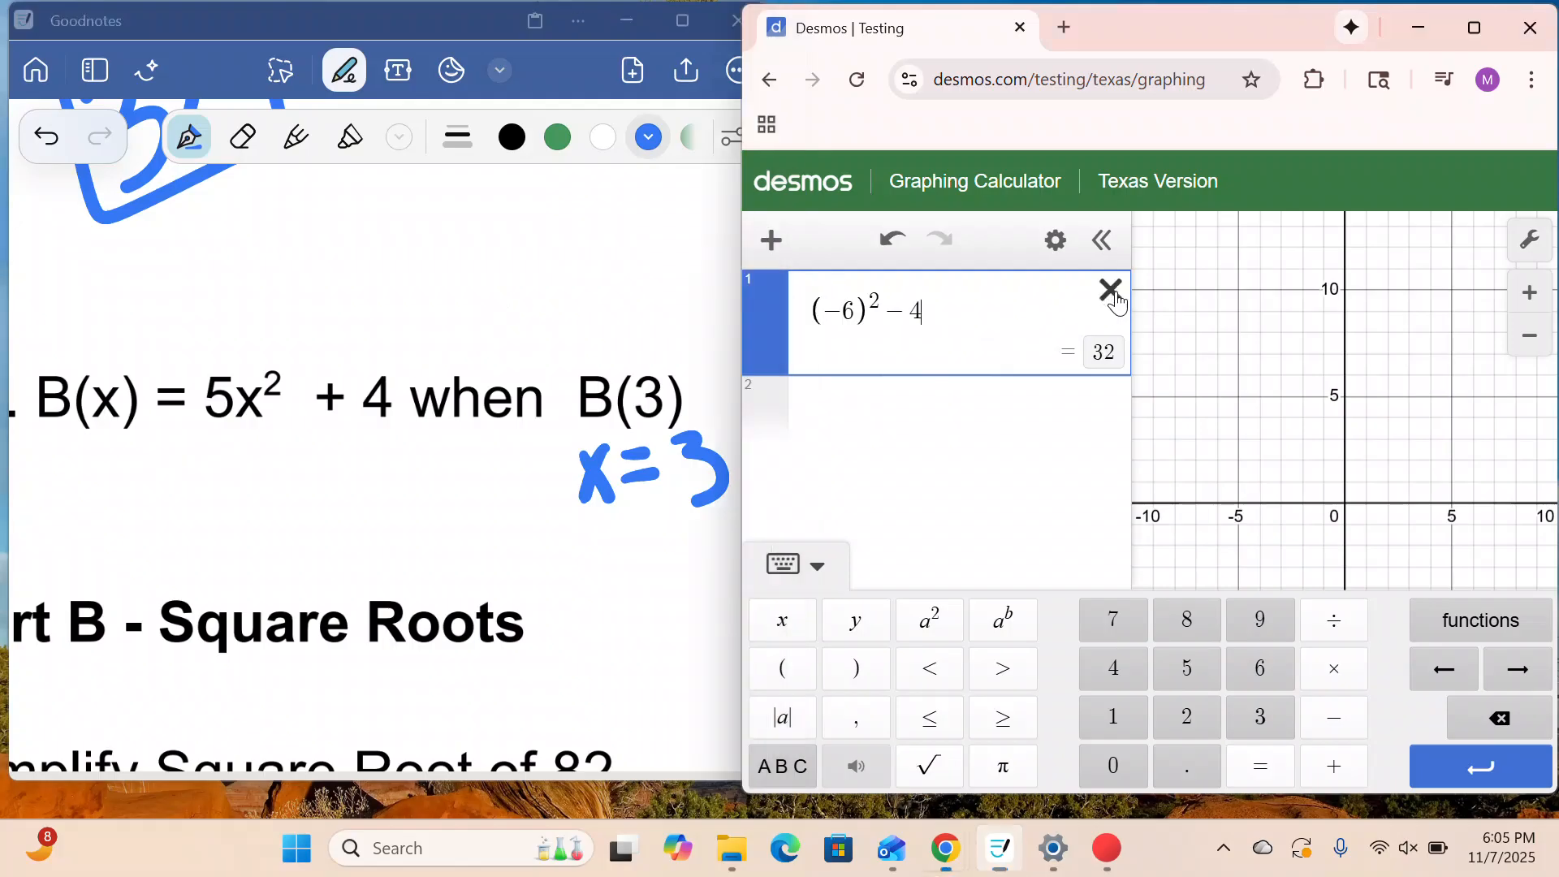
click(1205, 679)
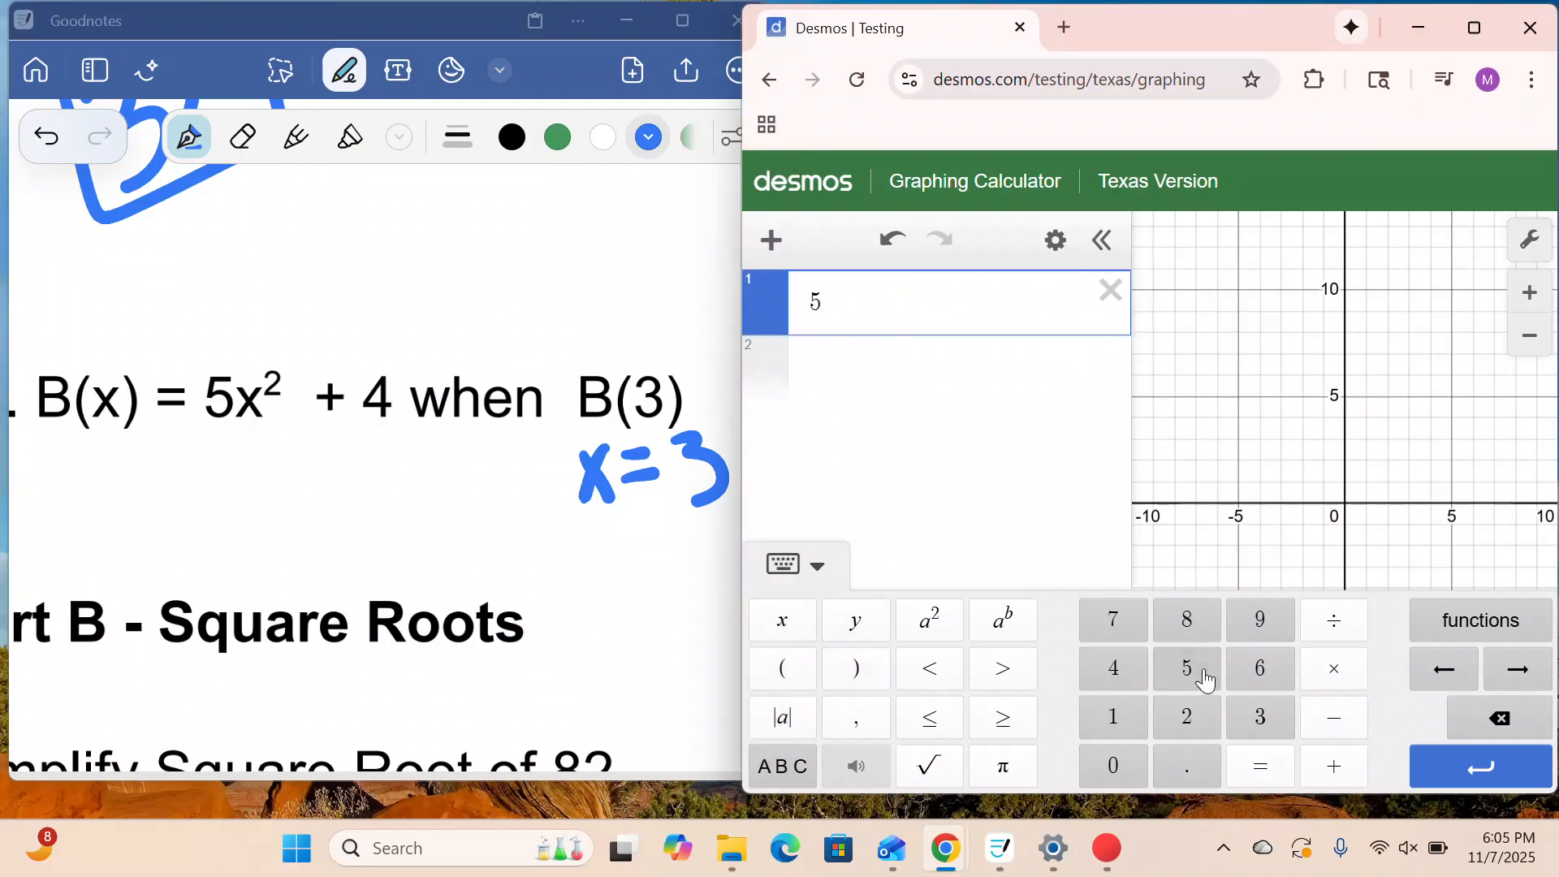
click(1334, 669)
click(1264, 717)
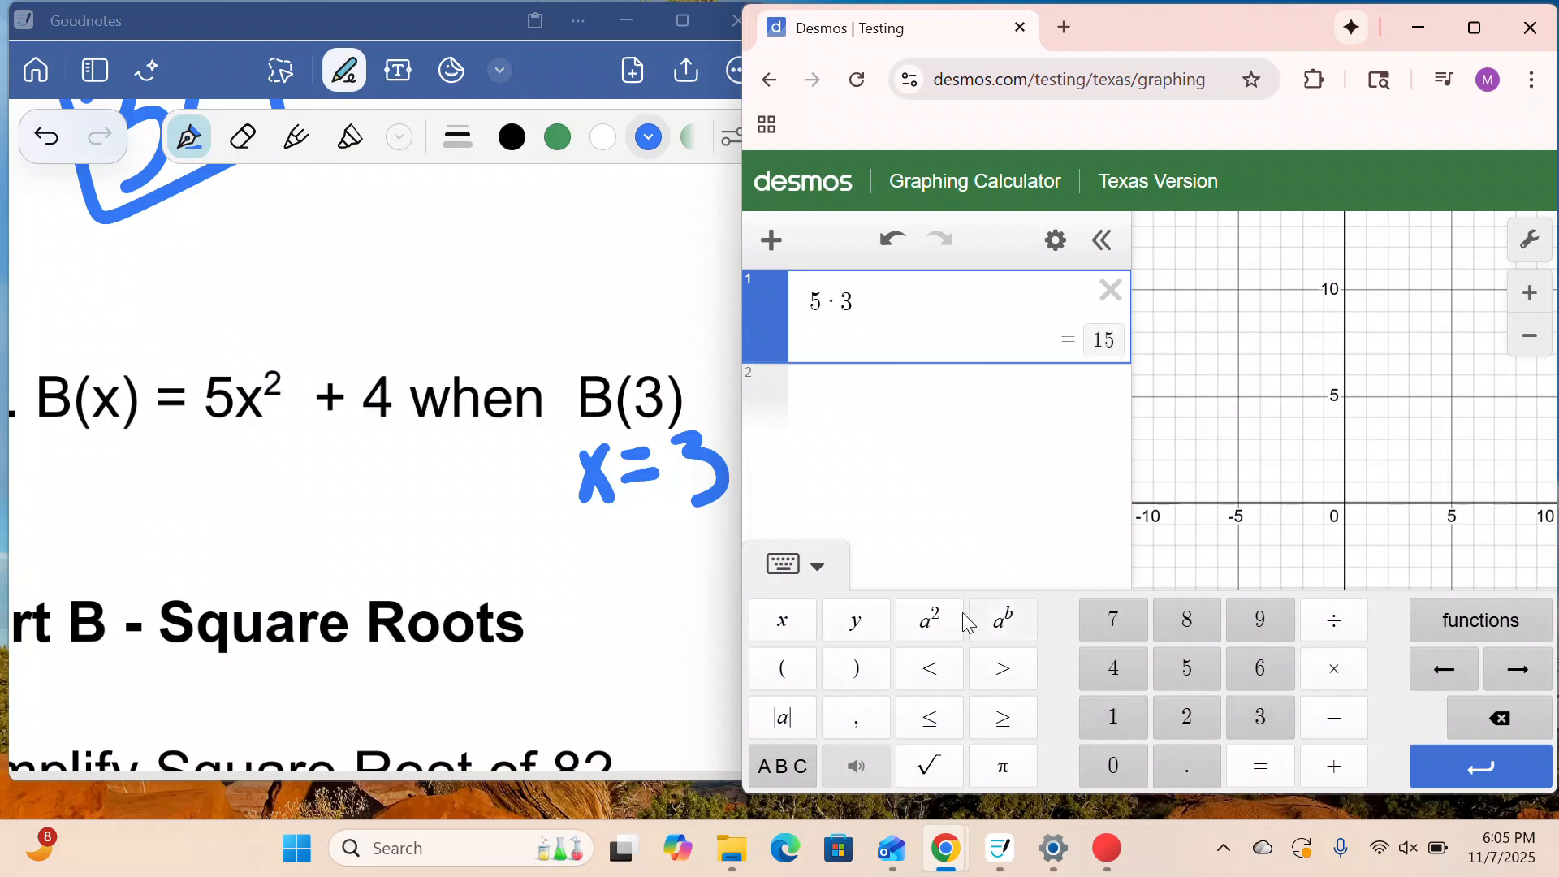
click(927, 623)
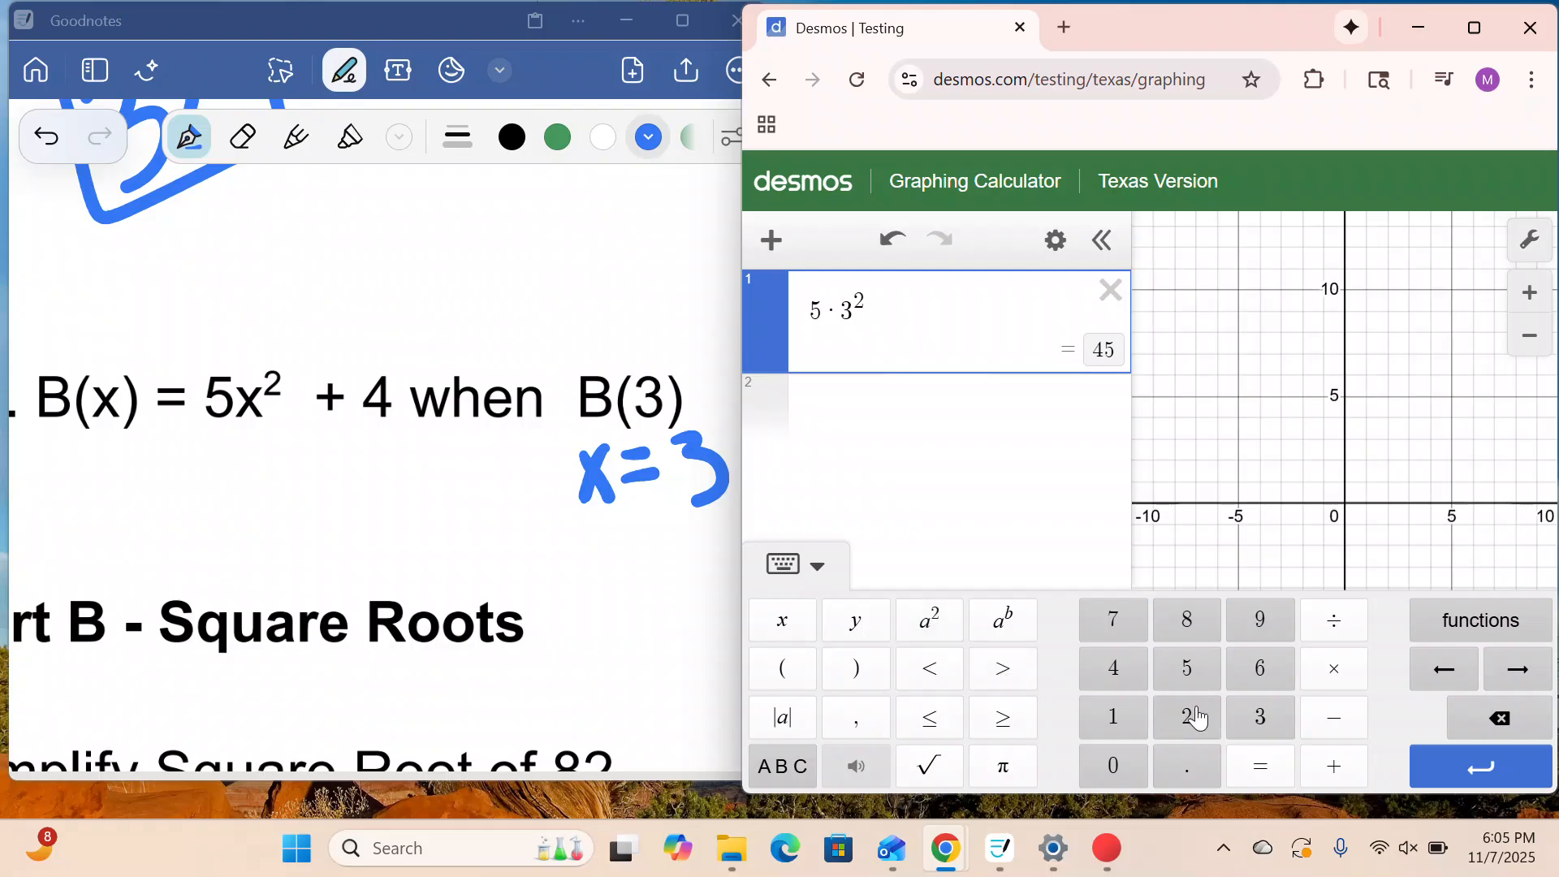
right_click(1335, 776)
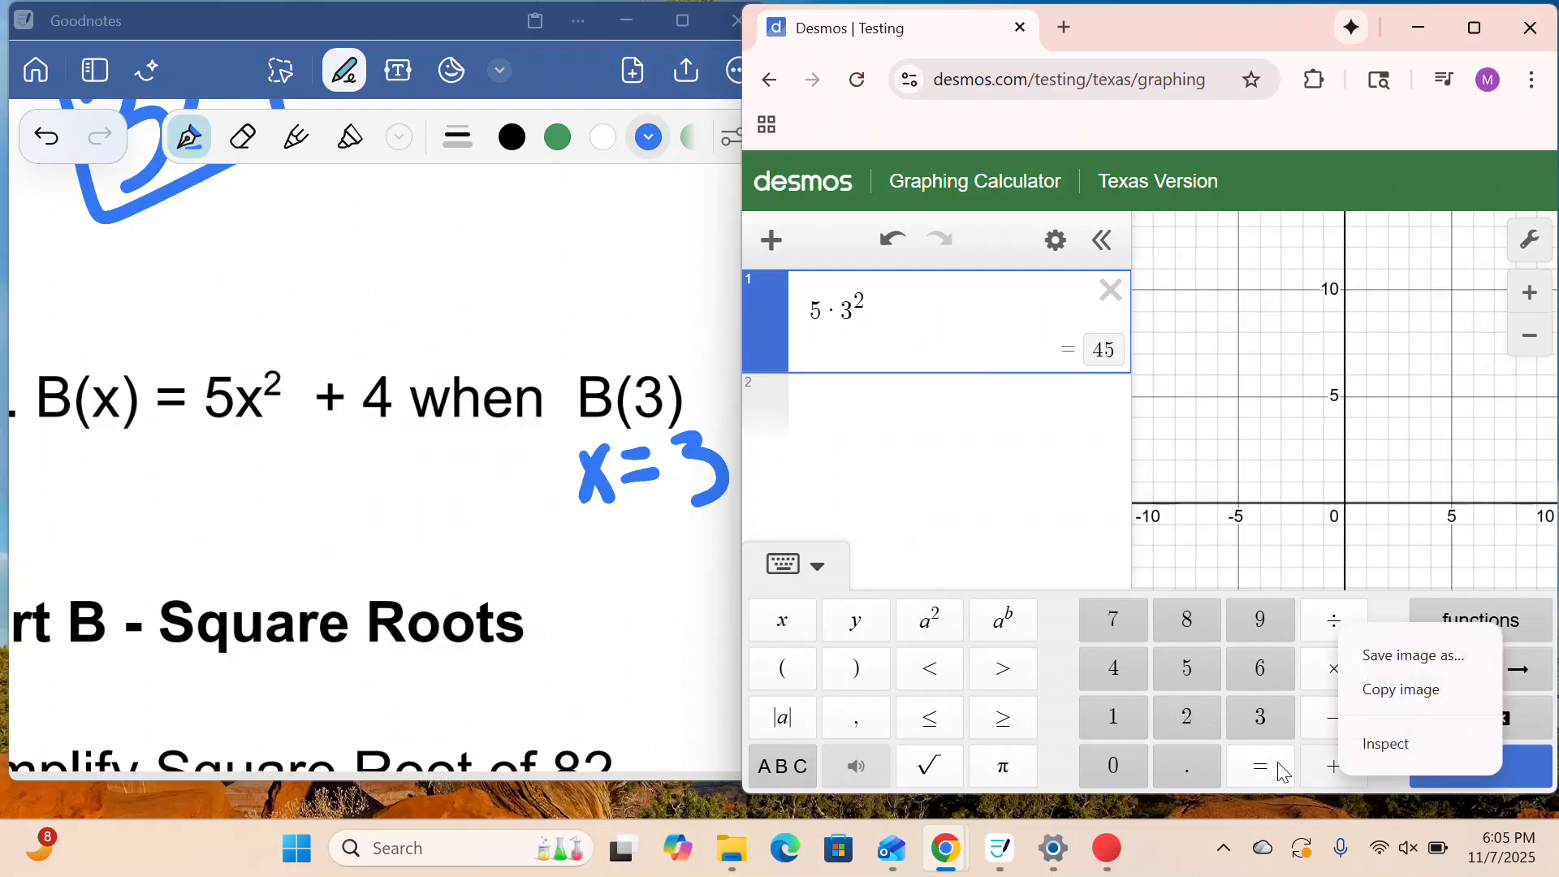
click(1335, 775)
click(1334, 768)
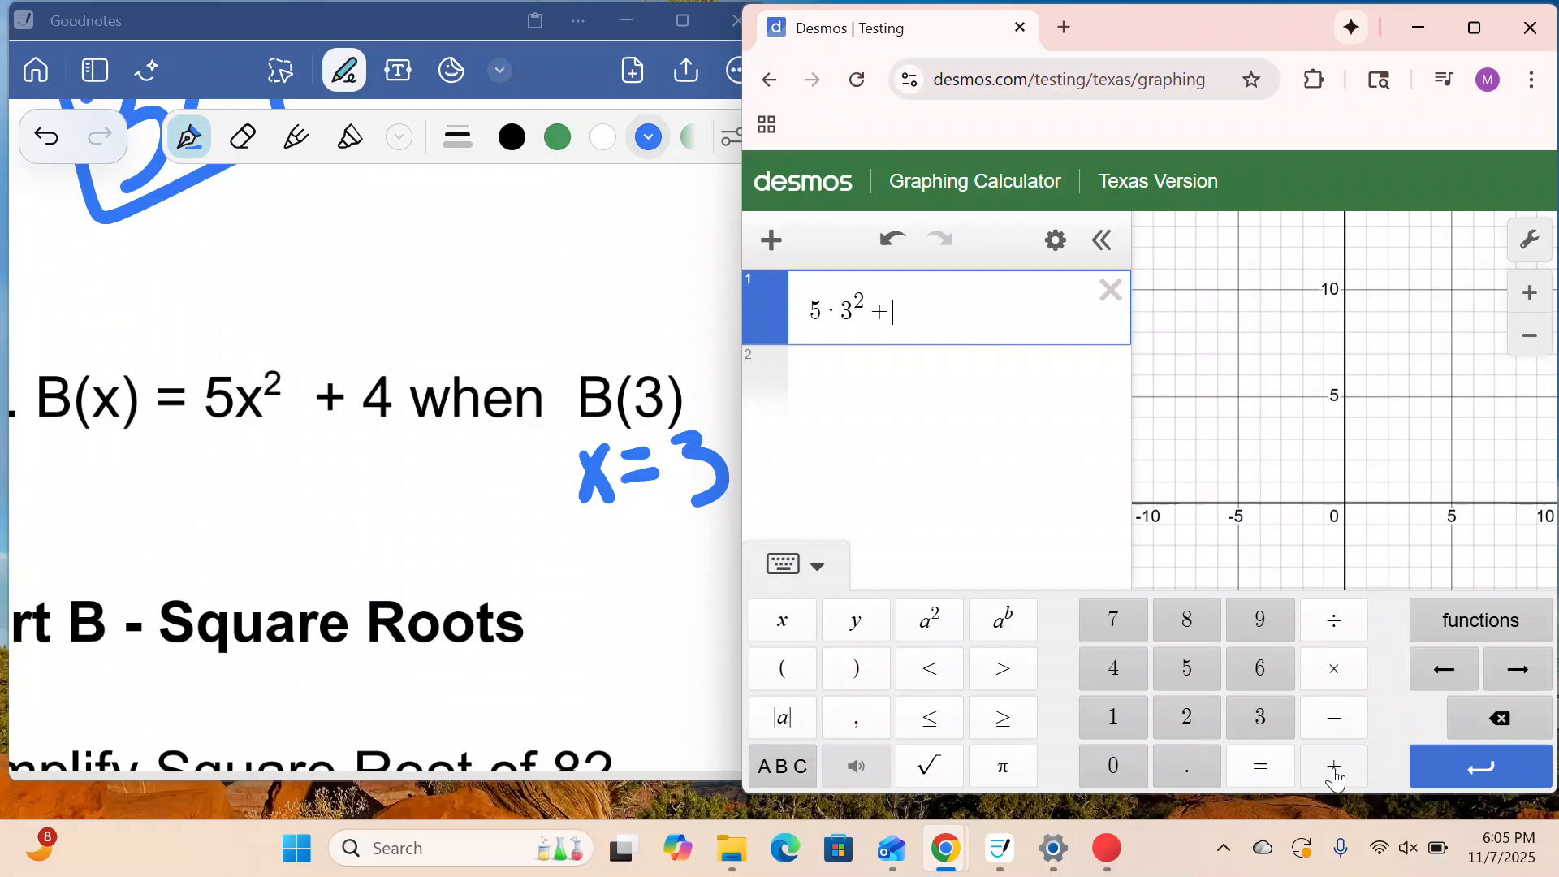
click(1128, 668)
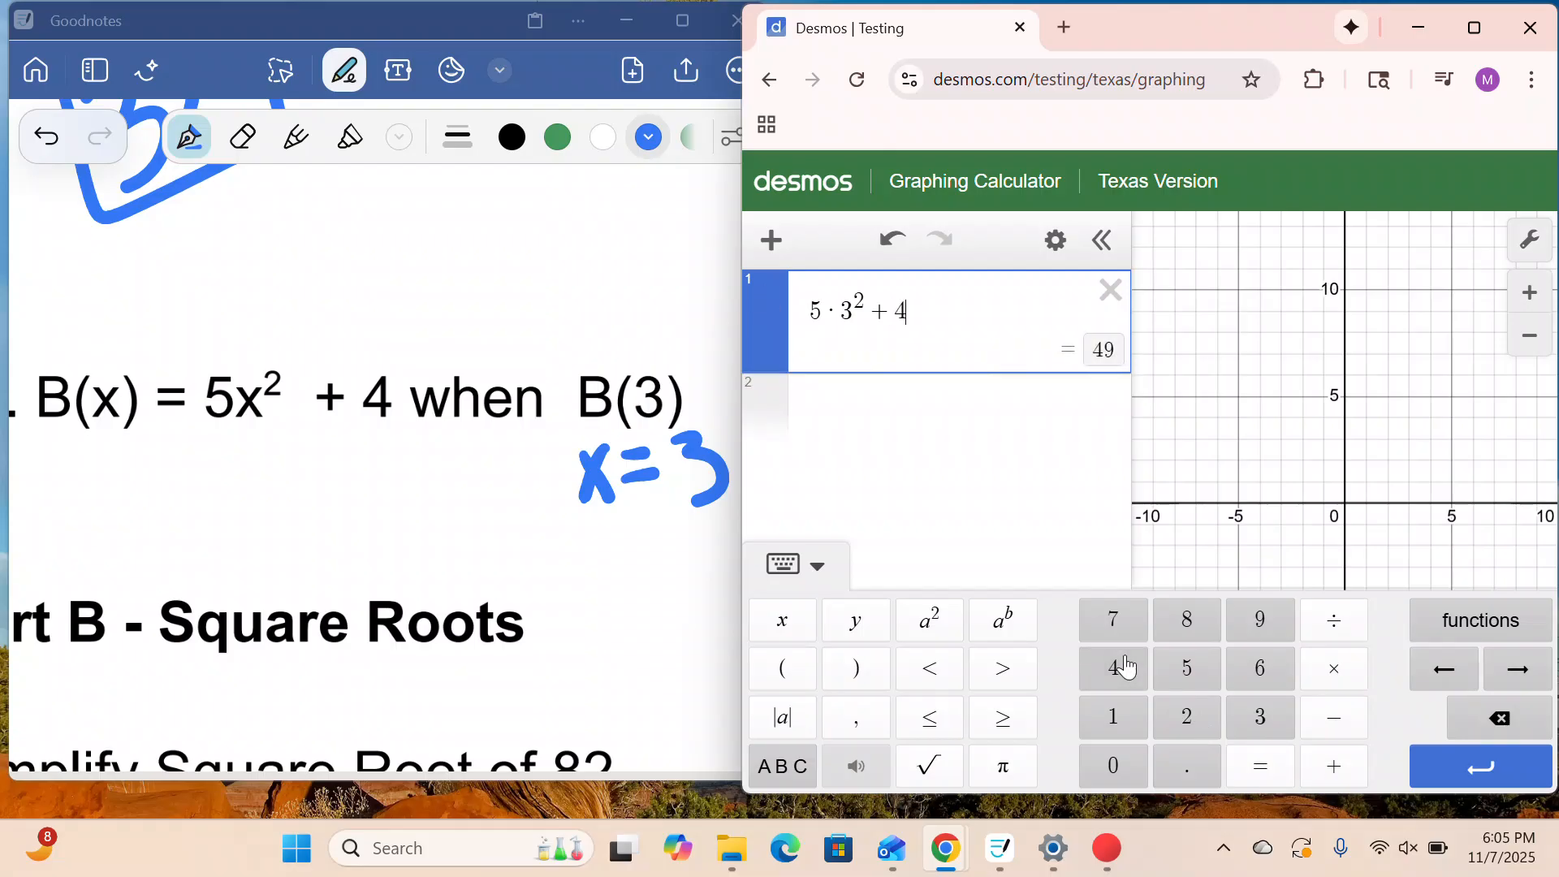
- In Goodnotes, write 49 in blue beneath B(x) in problem 16 and draw a box around it
mouse_move(202, 455)
mouse_down()
mouse_move(203, 481)
mouse_move(243, 494)
mouse_move(234, 519)
mouse_up()
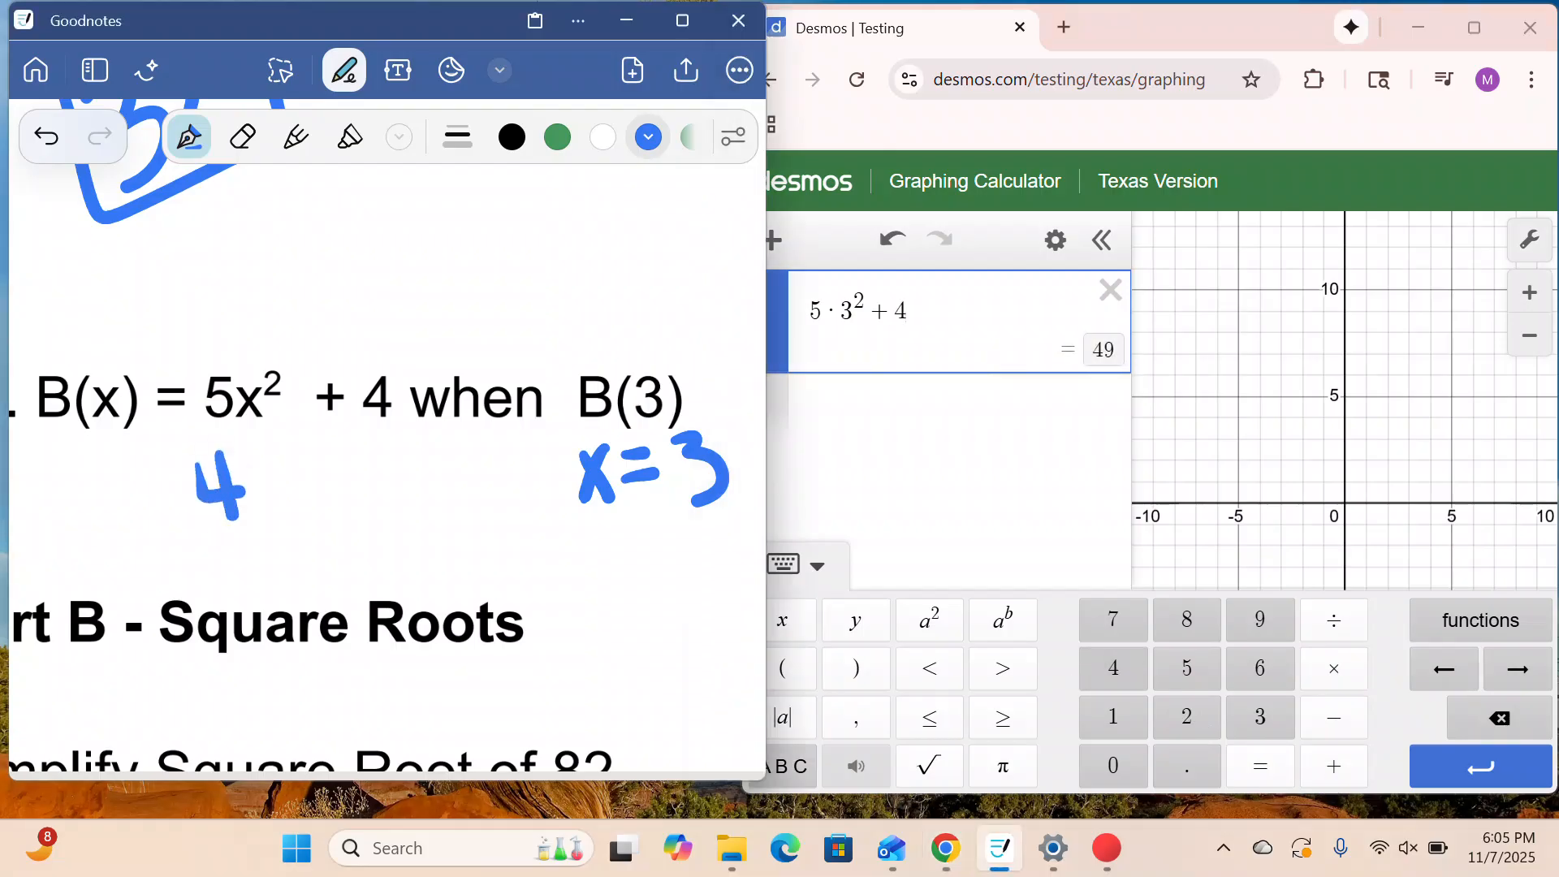
mouse_move(268, 459)
mouse_down()
mouse_move(248, 483)
mouse_move(280, 518)
mouse_up()
mouse_move(154, 440)
mouse_down()
mouse_move(175, 544)
mouse_move(321, 451)
mouse_move(154, 442)
mouse_up()
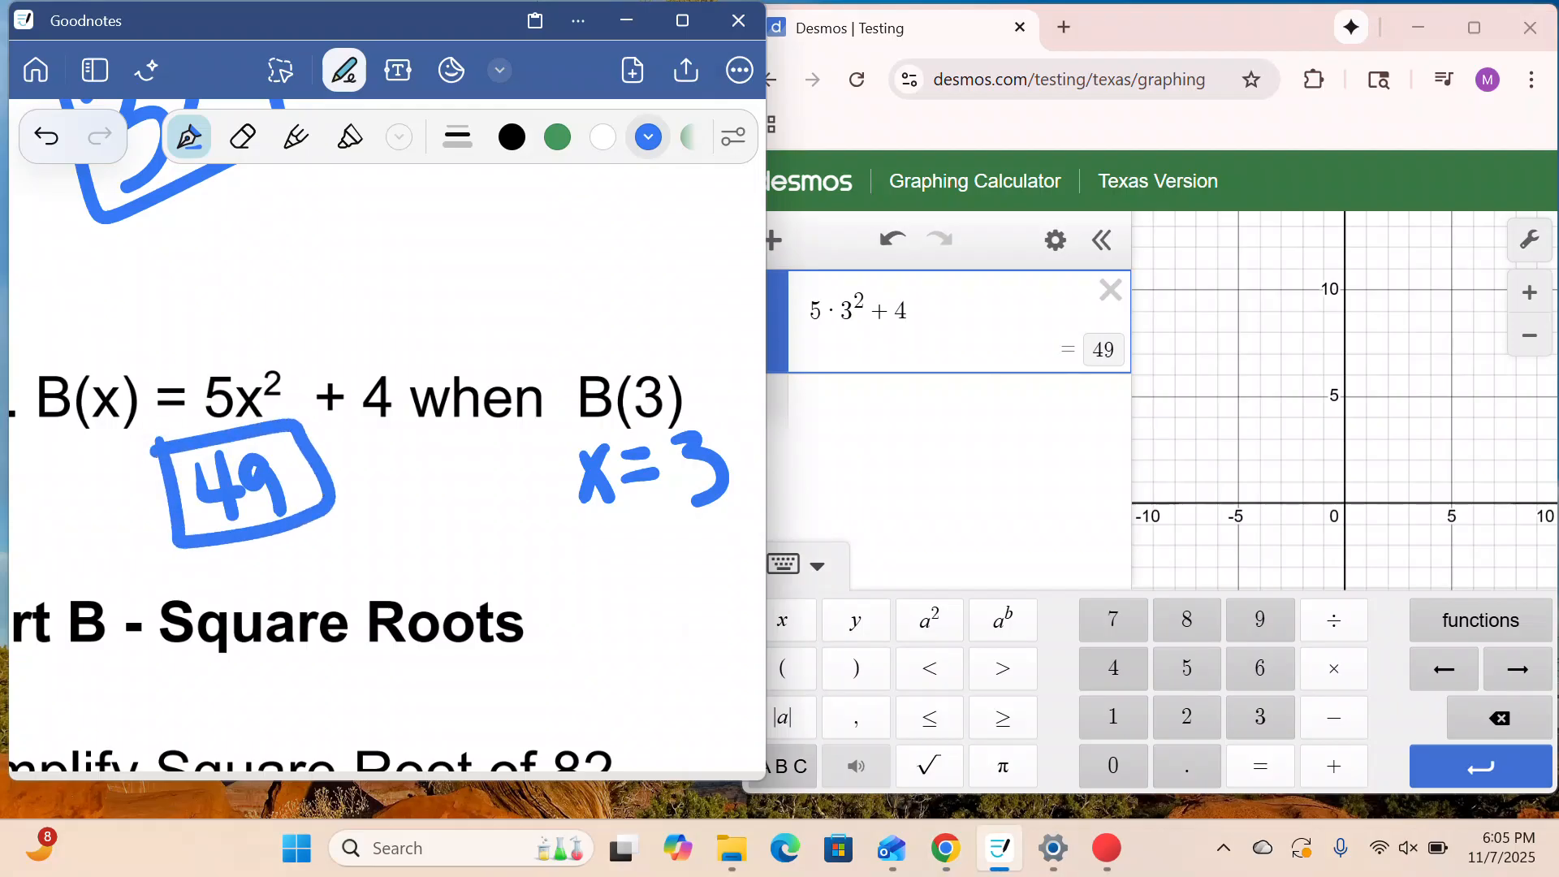